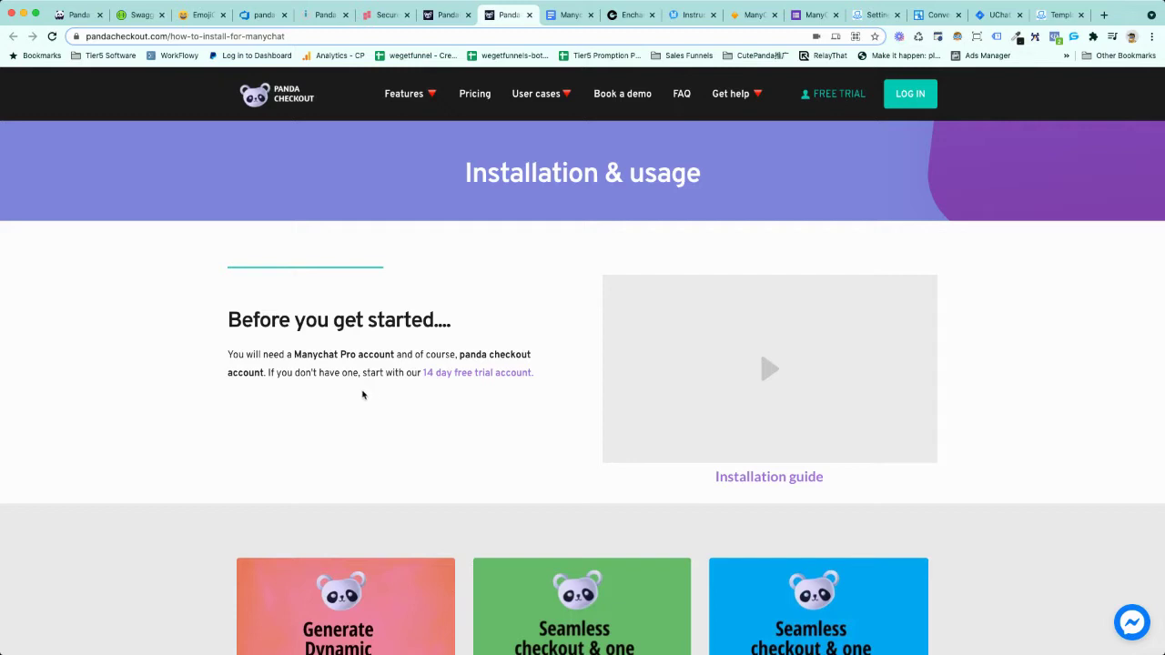
# Step: Examine the installation guide's intro and the three downloadable templates, including the V1 and V2 one-click upsell versions
pyautogui.scroll(-1, 355, 390)
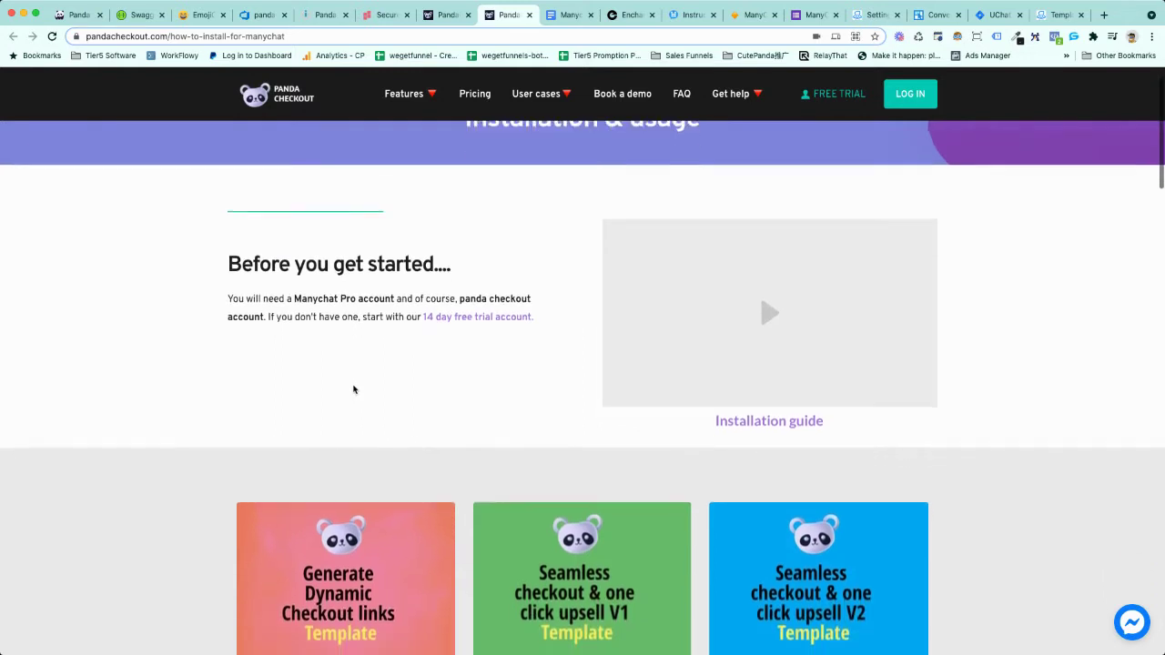
pyautogui.scroll(-1, 355, 390)
pyautogui.scroll(-2, 354, 389)
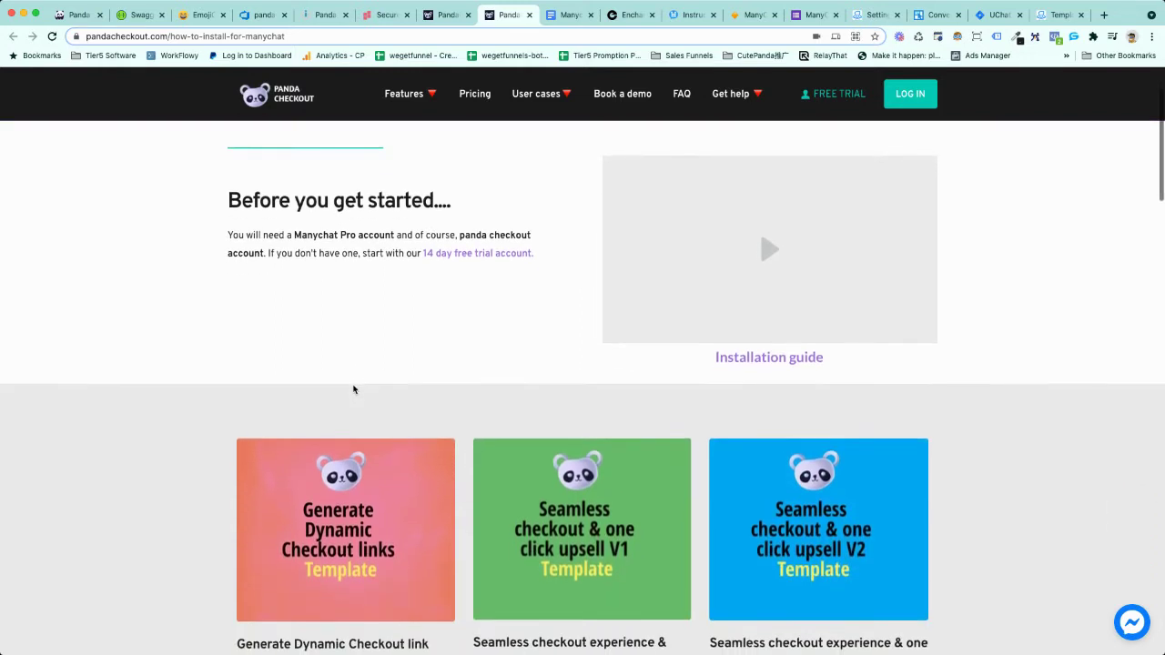
pyautogui.scroll(-2, 354, 390)
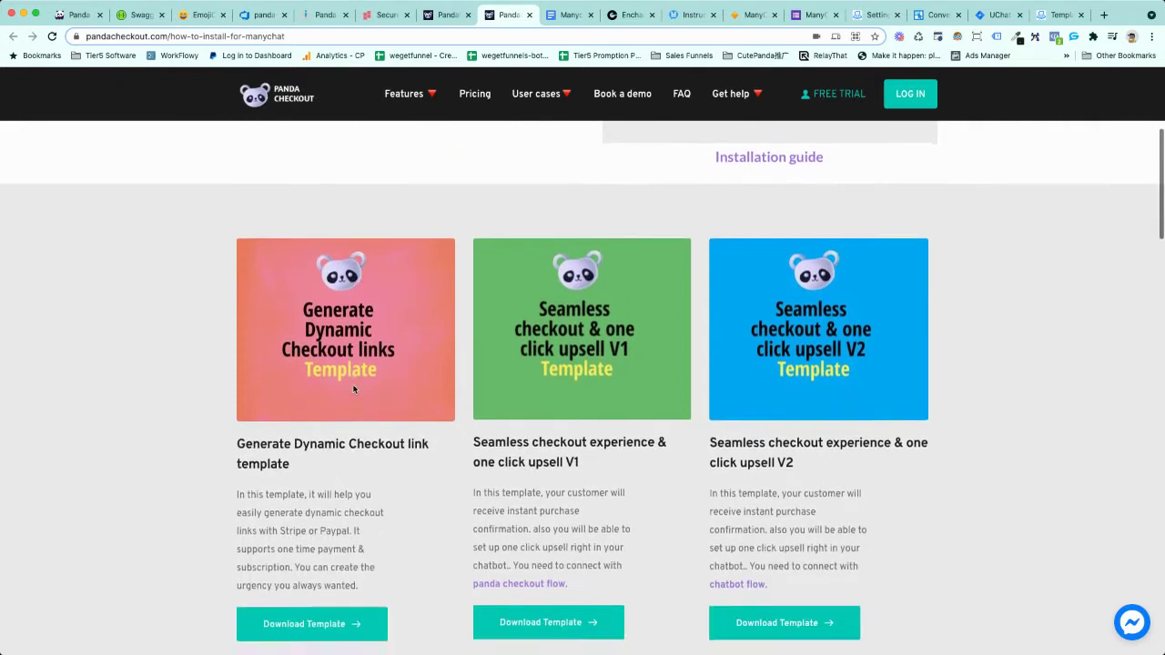
pyautogui.scroll(4, 354, 389)
pyautogui.scroll(-5, 354, 390)
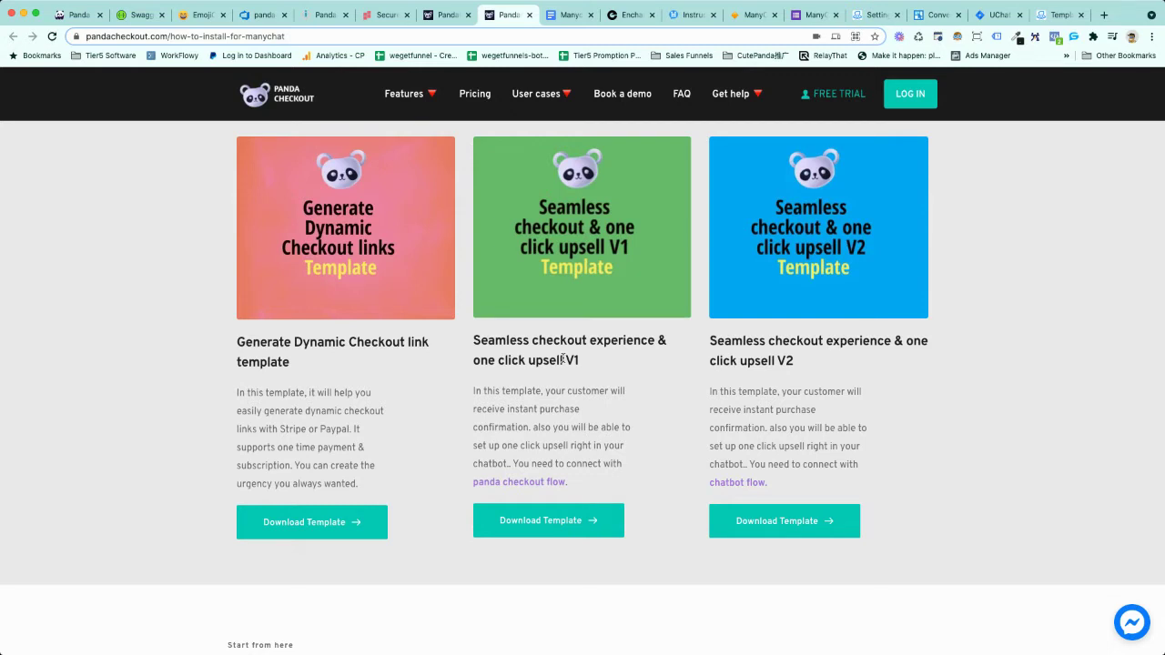
pyautogui.moveTo(565, 359); pyautogui.dragTo(586, 364)
pyautogui.click(587, 362)
pyautogui.moveTo(583, 363); pyautogui.dragTo(565, 361)
pyautogui.moveTo(798, 363); pyautogui.dragTo(771, 362)
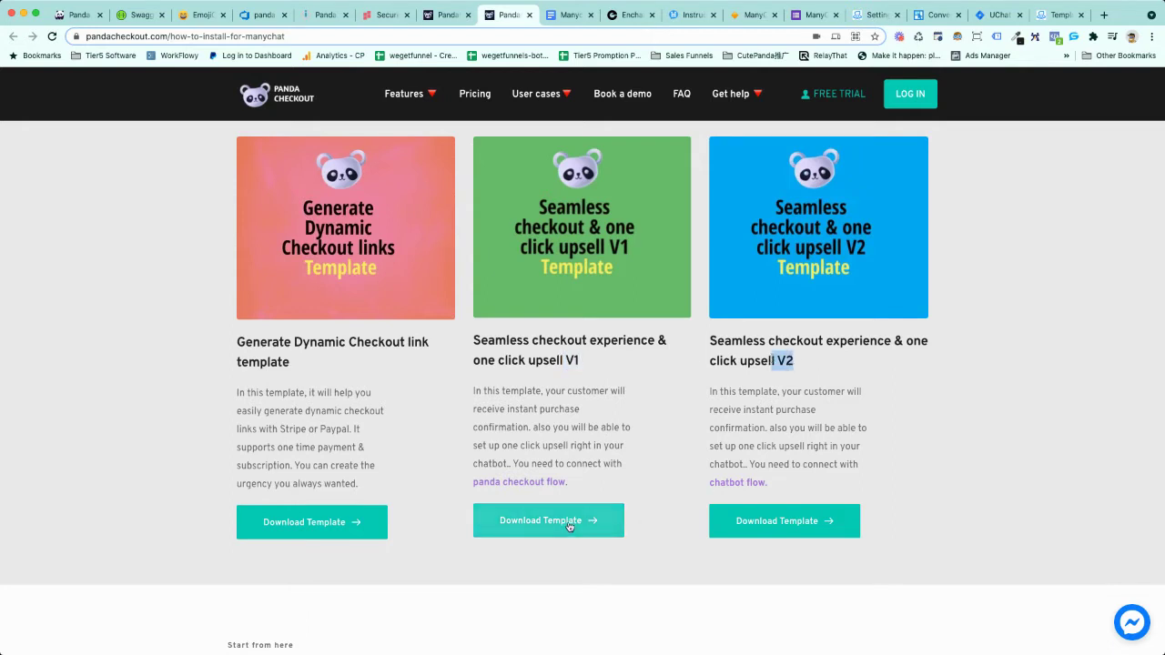
# Step: Review the guide's Start FREE trial section, including the 14-day trial sign-up form and the default login details
pyautogui.scroll(-5, 839, 466)
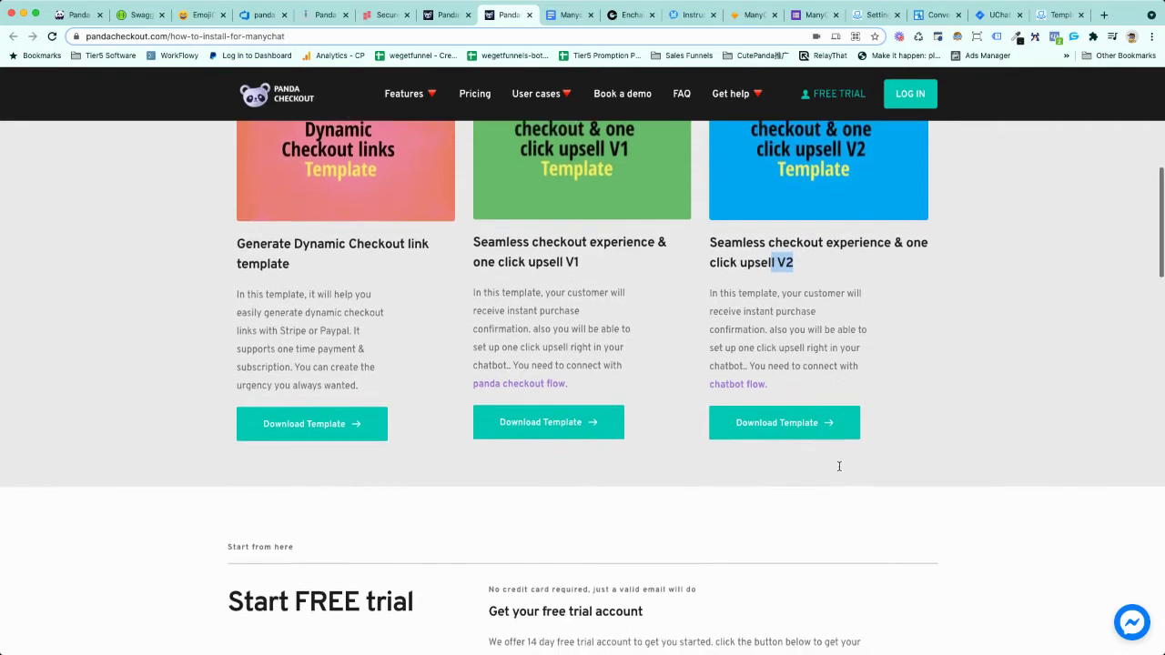
pyautogui.scroll(-5, 840, 471)
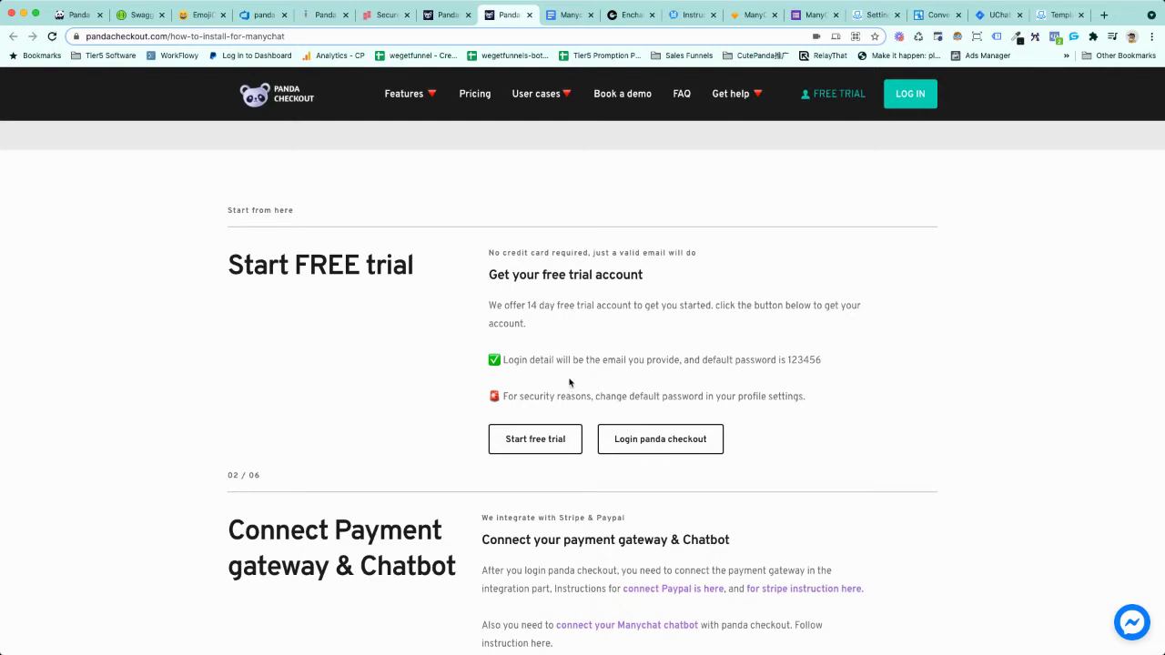
pyautogui.click(533, 440)
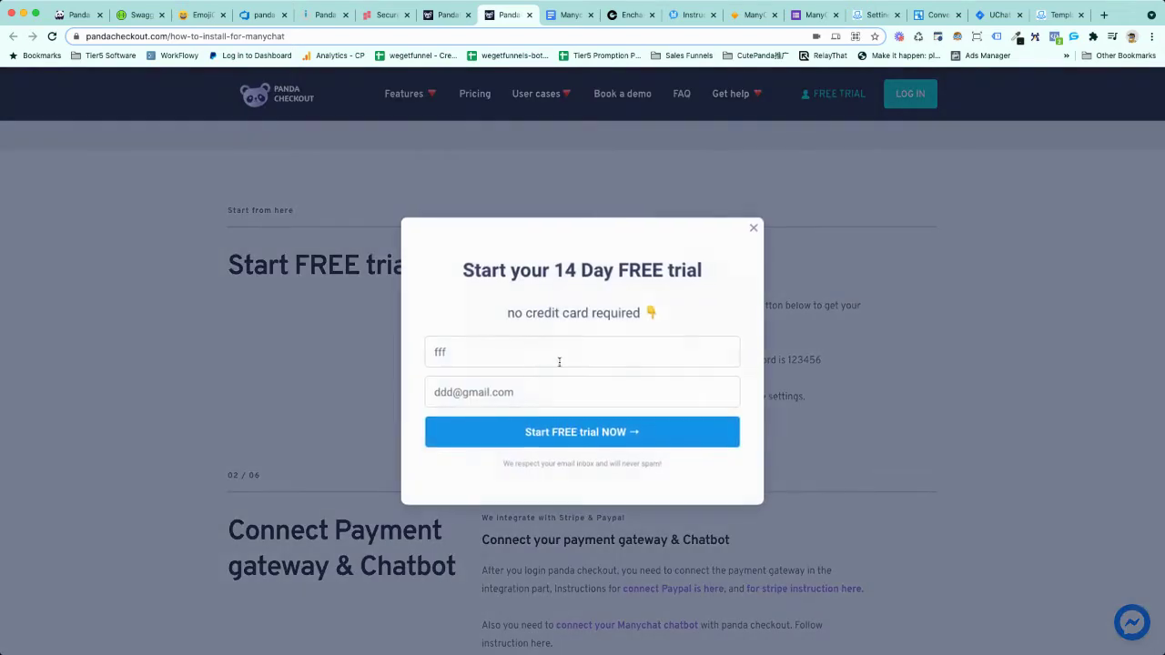
pyautogui.click(755, 231)
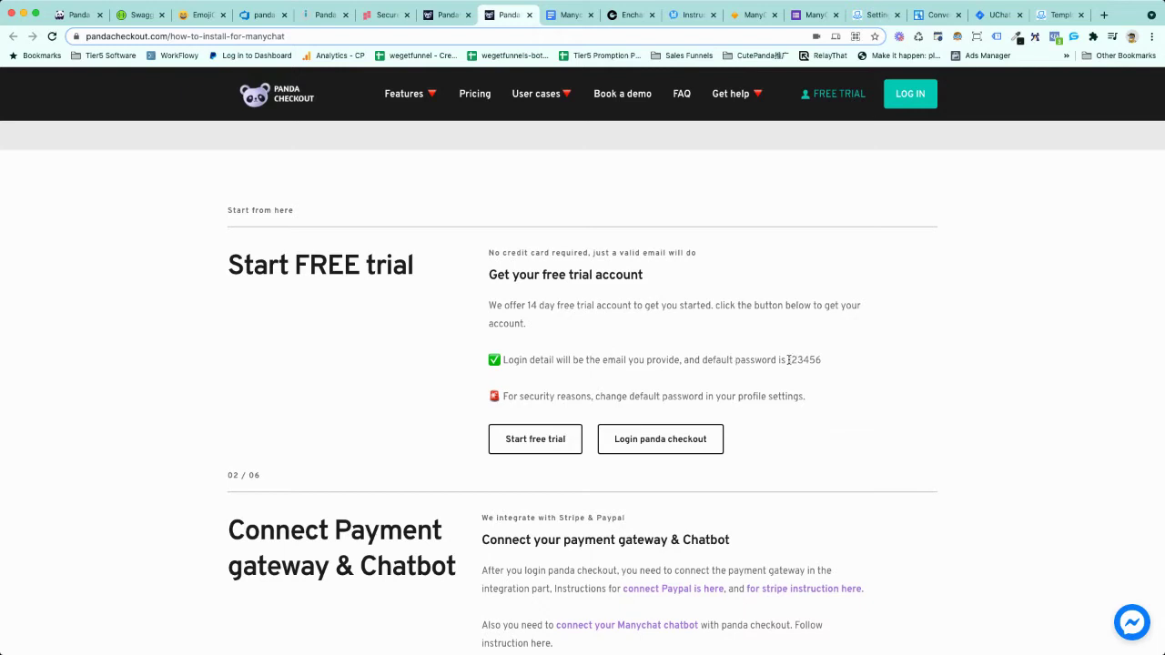
pyautogui.moveTo(786, 360); pyautogui.dragTo(826, 364)
pyautogui.click(836, 369)
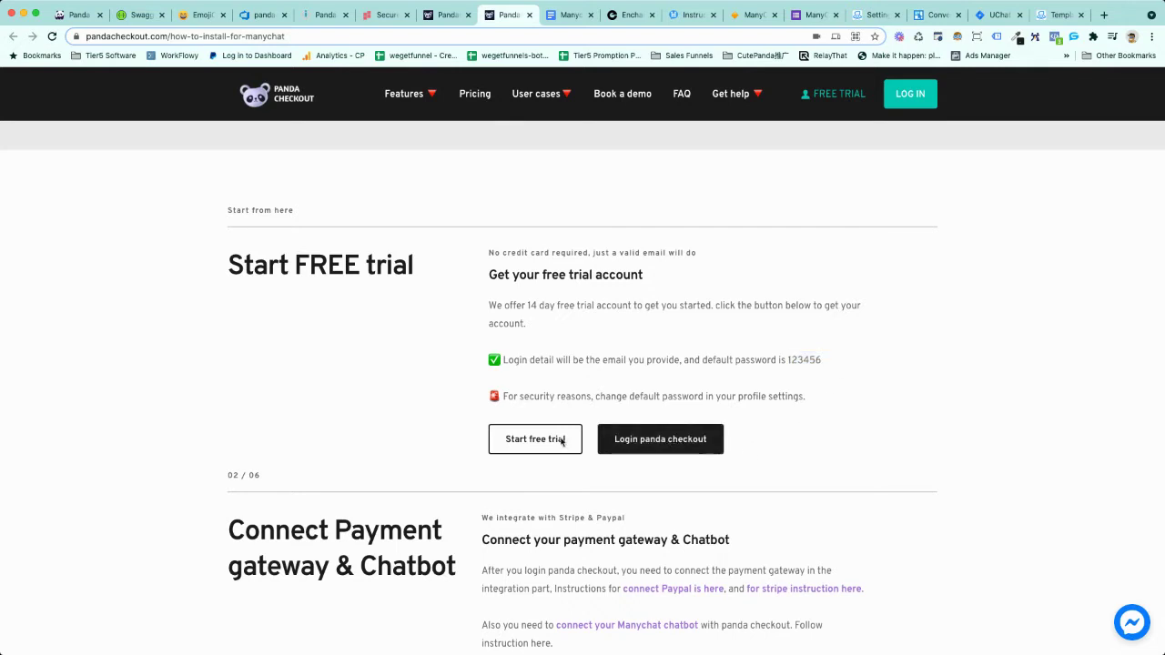
# Step: Open the Panda Checkout account's profile settings and view the Update Password form without changing anything
pyautogui.click(665, 442)
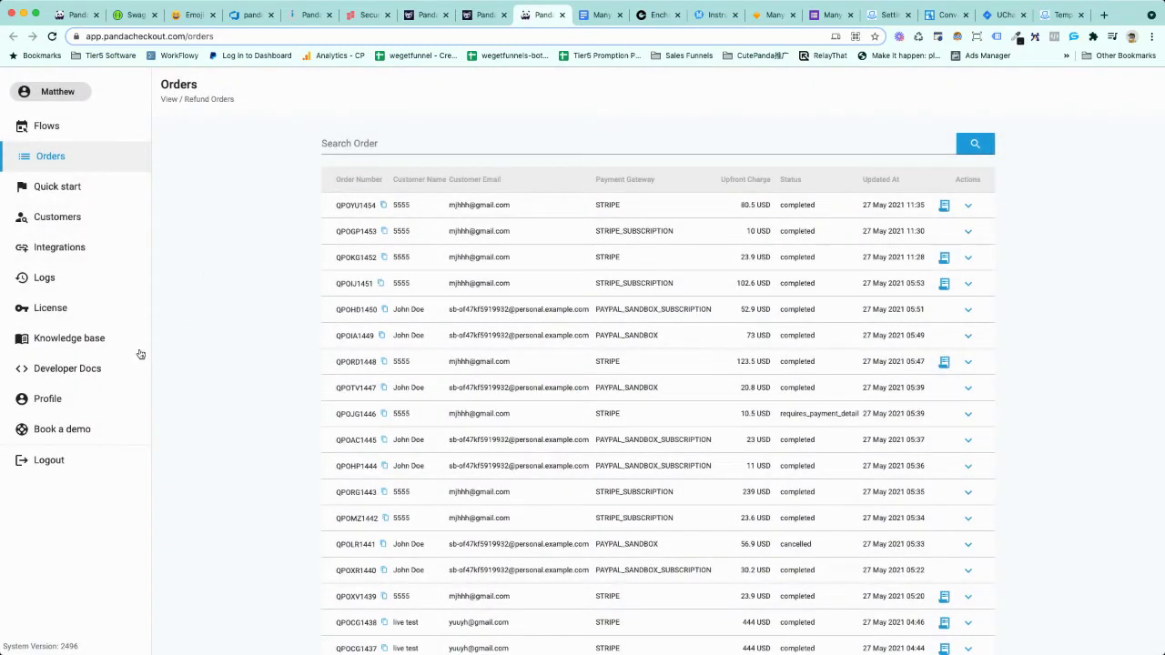
pyautogui.click(63, 405)
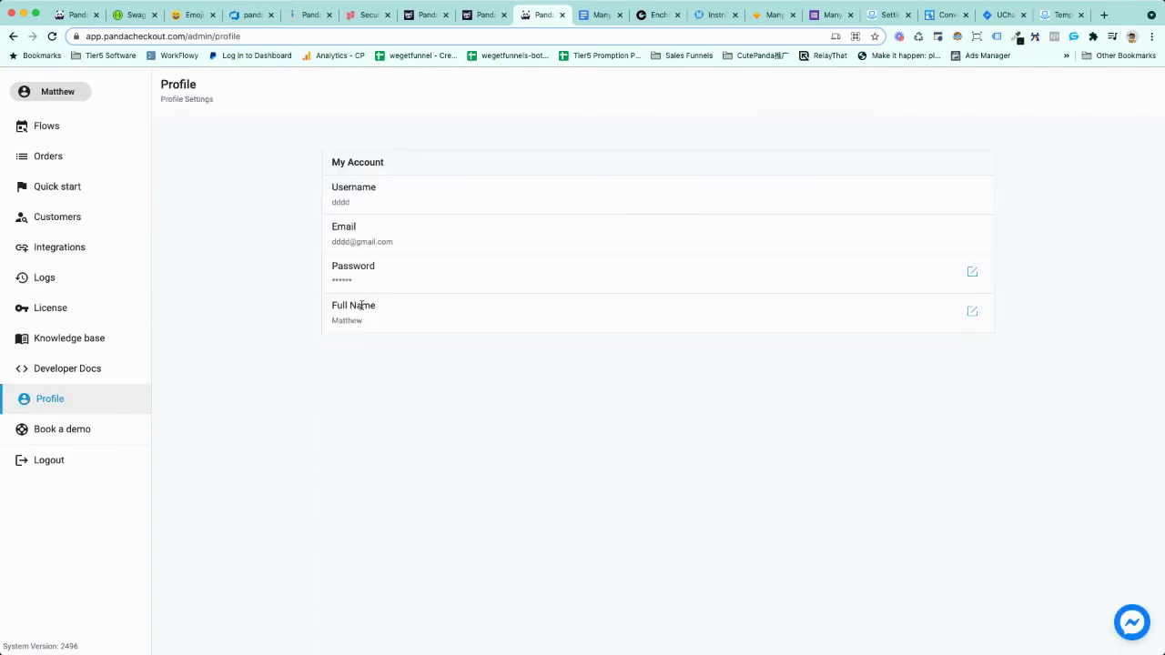
pyautogui.click(970, 270)
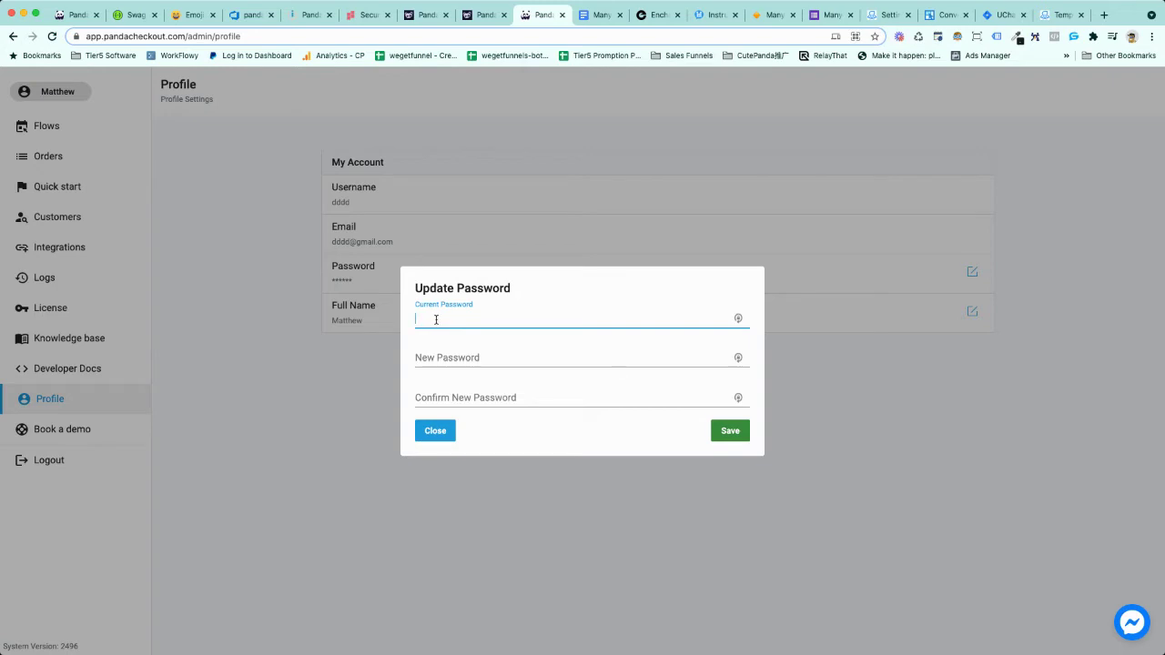
pyautogui.click(445, 435)
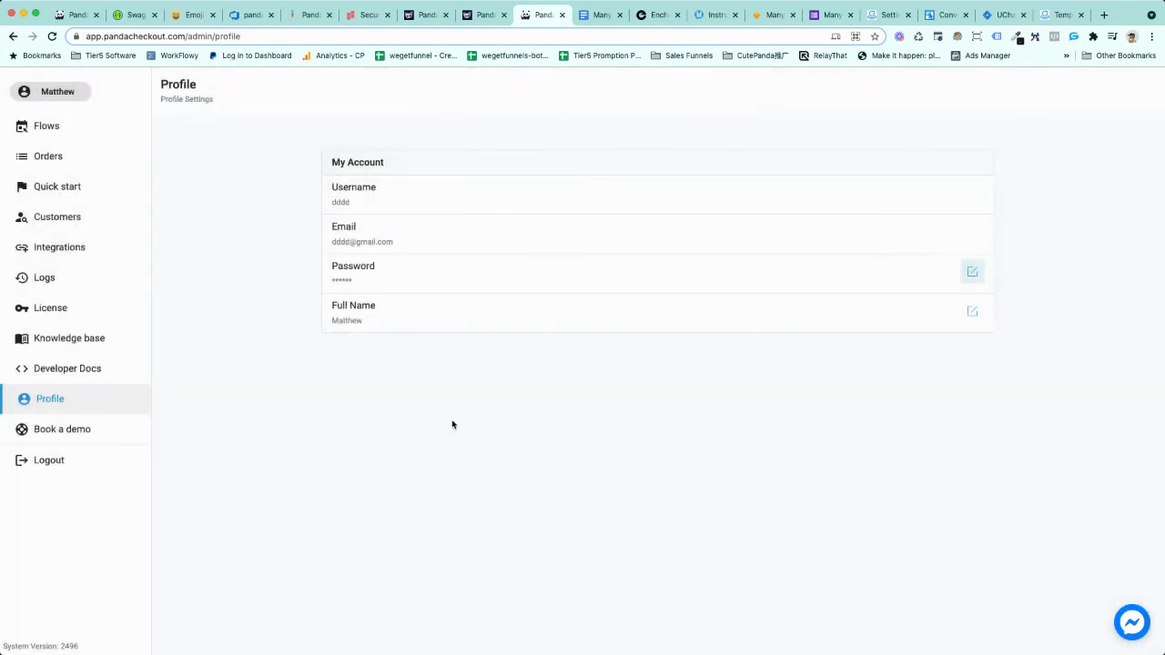
# Step: Open the PayPal and Stripe connection instructions from the installation guide's Connect Payment gateway & Chatbot section
pyautogui.click(487, 15)
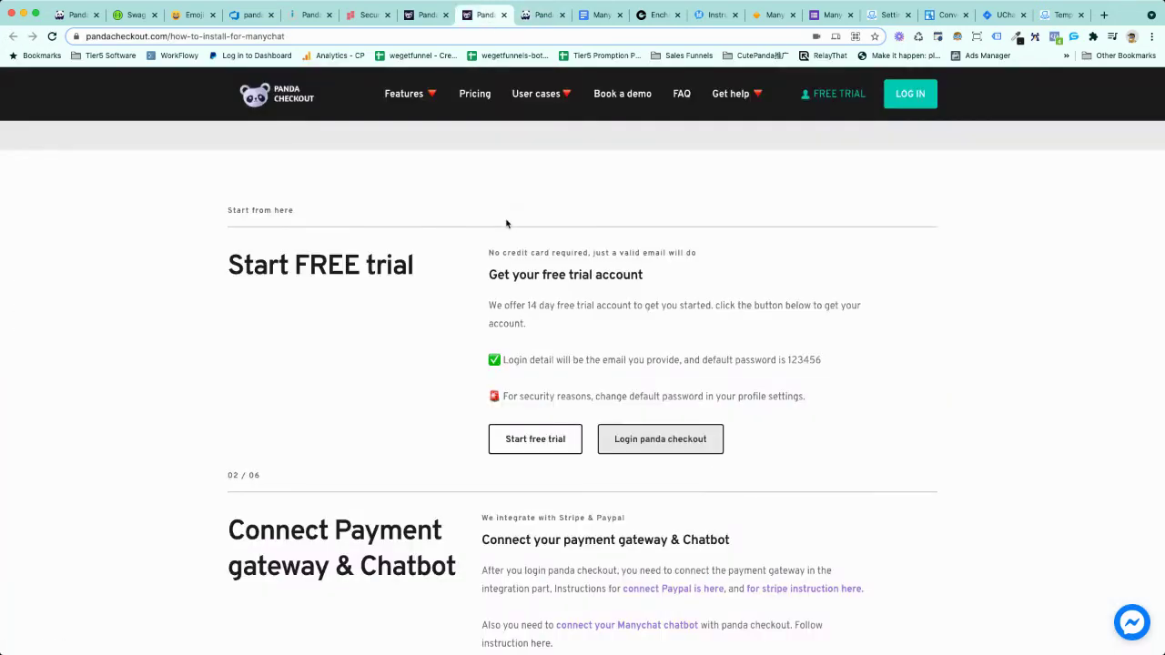
pyautogui.scroll(-1, 506, 224)
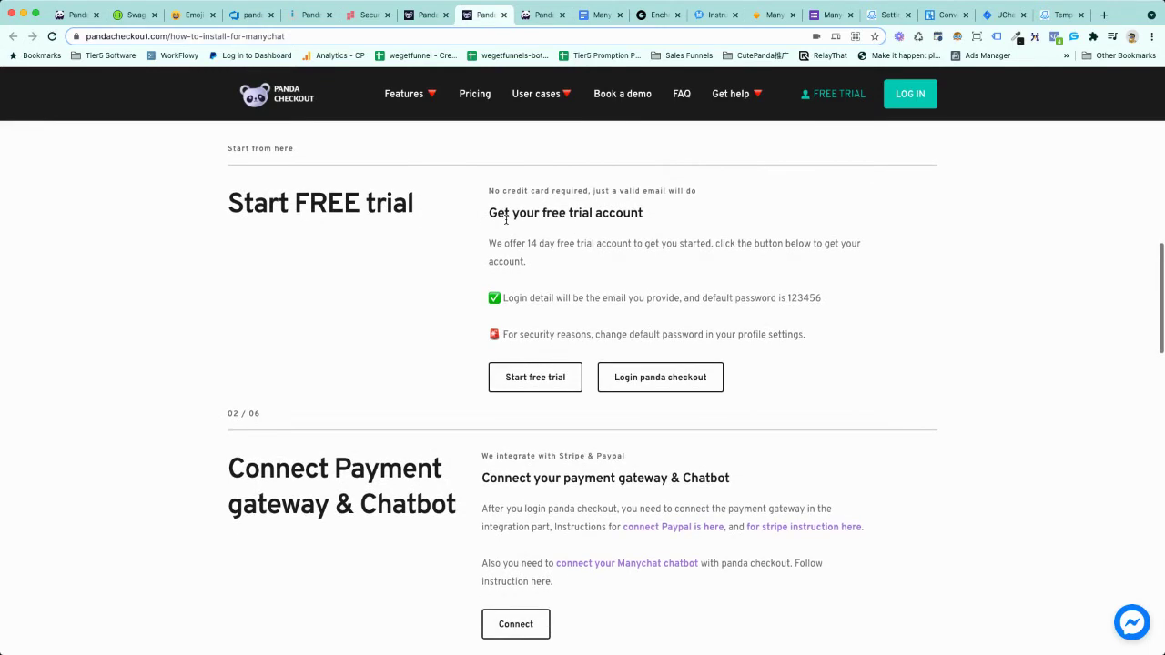
pyautogui.scroll(-4, 506, 224)
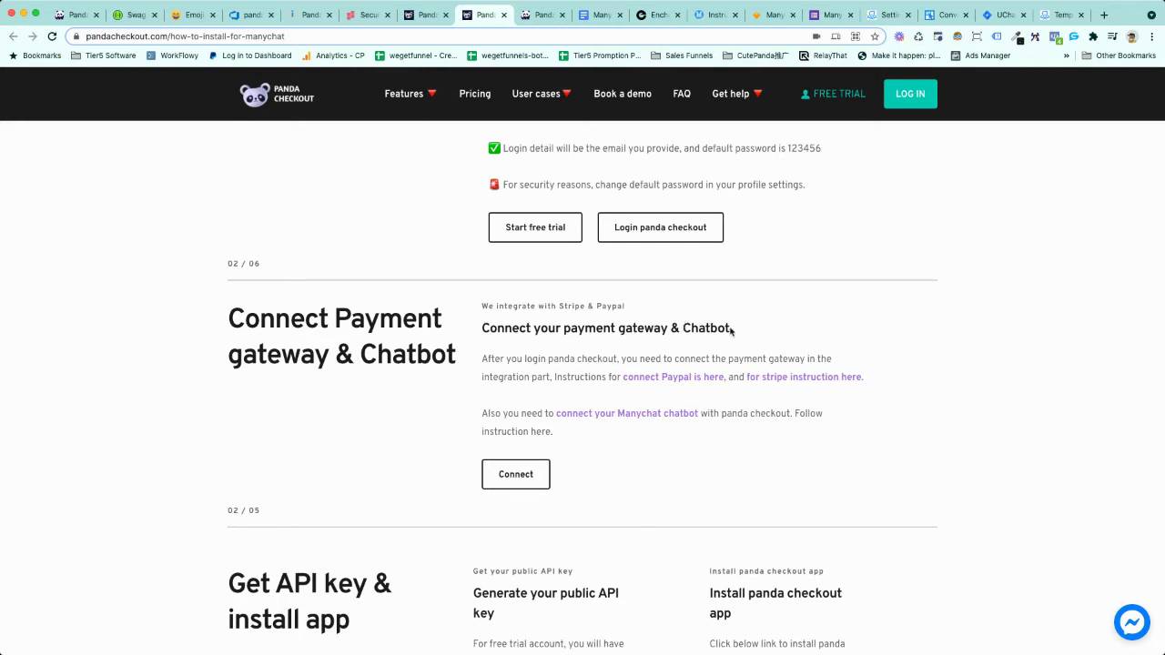
pyautogui.click(667, 380)
pyautogui.click(465, 15)
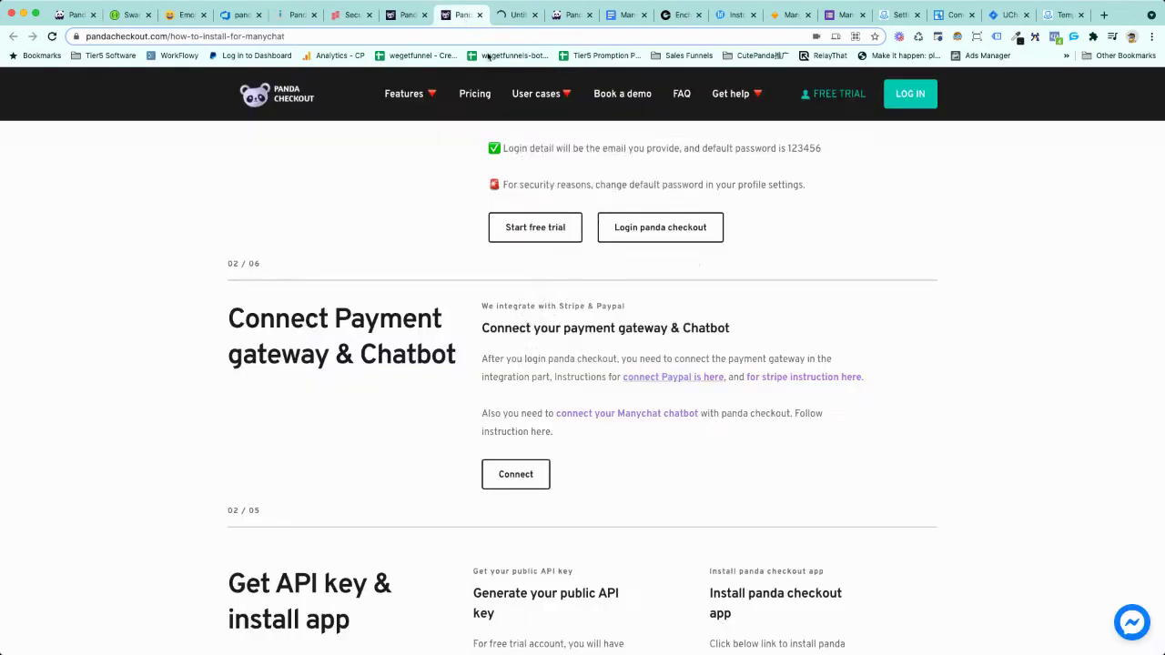
pyautogui.click(785, 377)
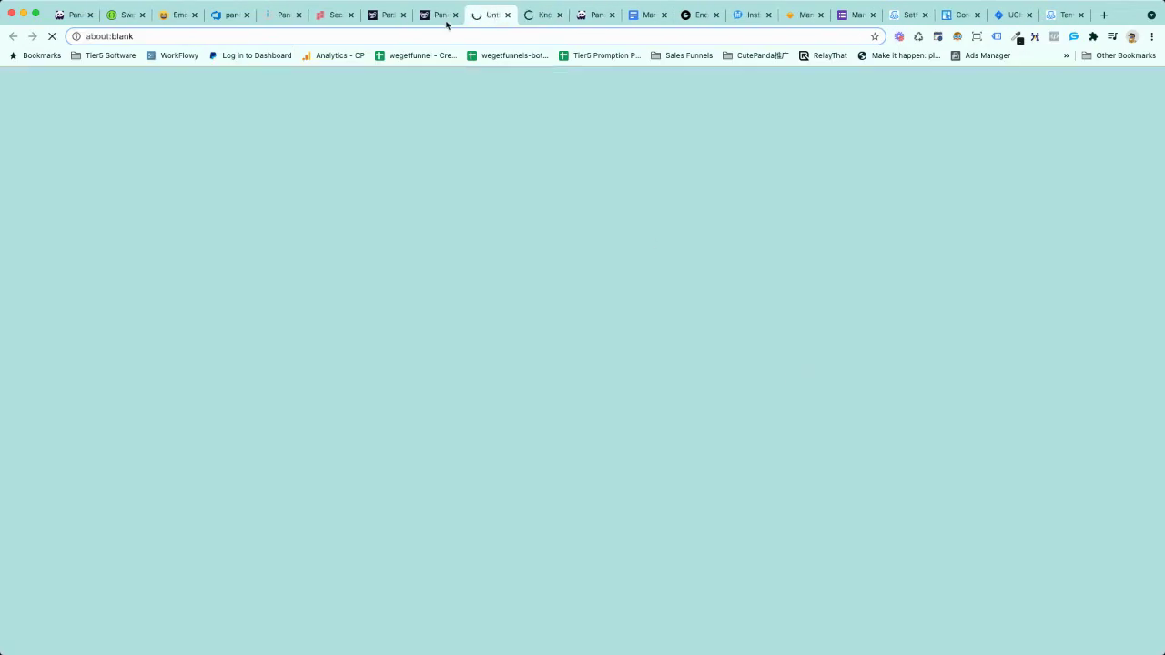
pyautogui.click(446, 22)
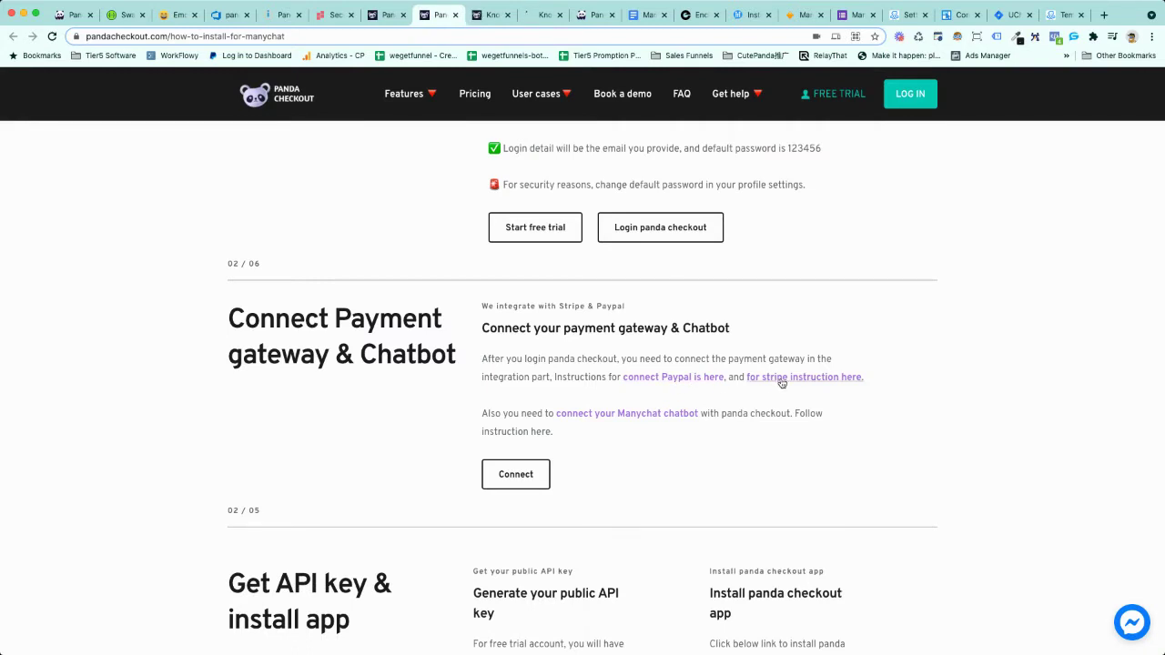
# Step: Look through the Stripe article's section on connecting with Panda Checkout, and view the Connect with Paypal article
pyautogui.click(496, 16)
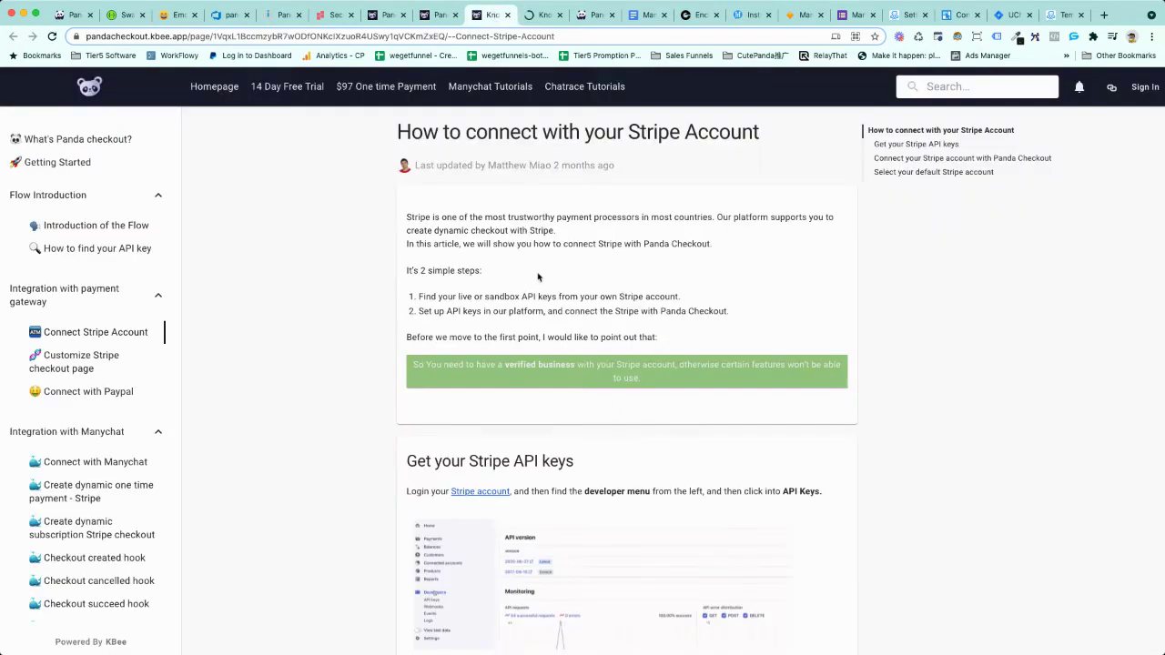
pyautogui.click(974, 159)
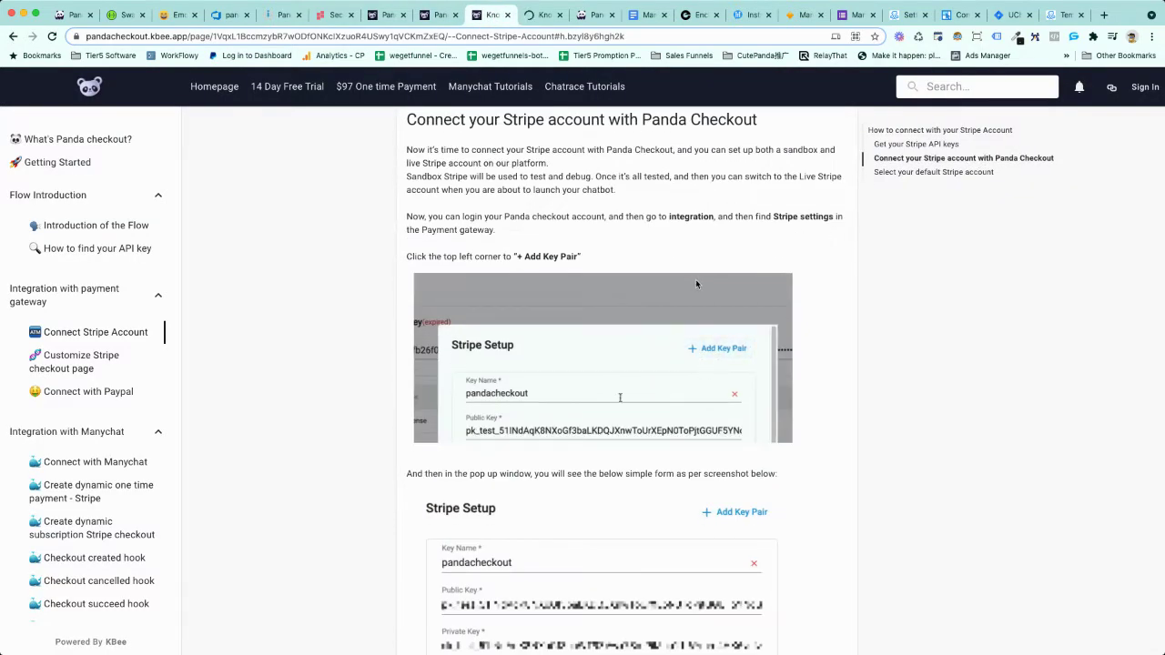
pyautogui.click(546, 16)
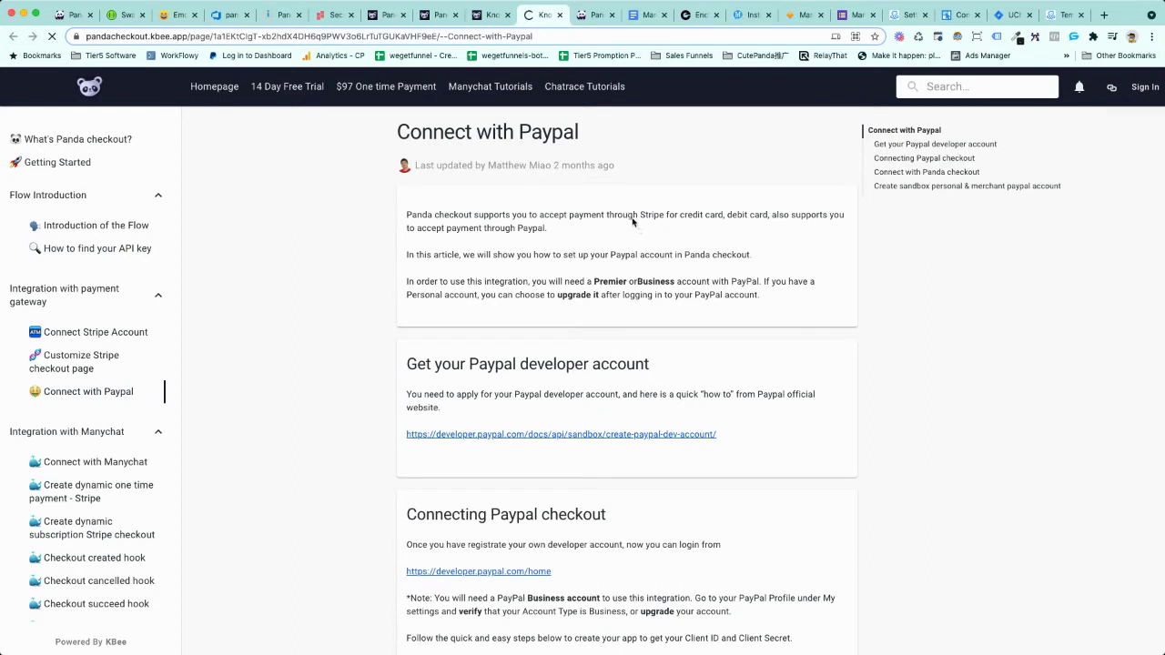
# Step: View the Manychat chatbot connection instructions linked from the installation guide, and return to the guide
pyautogui.click(440, 16)
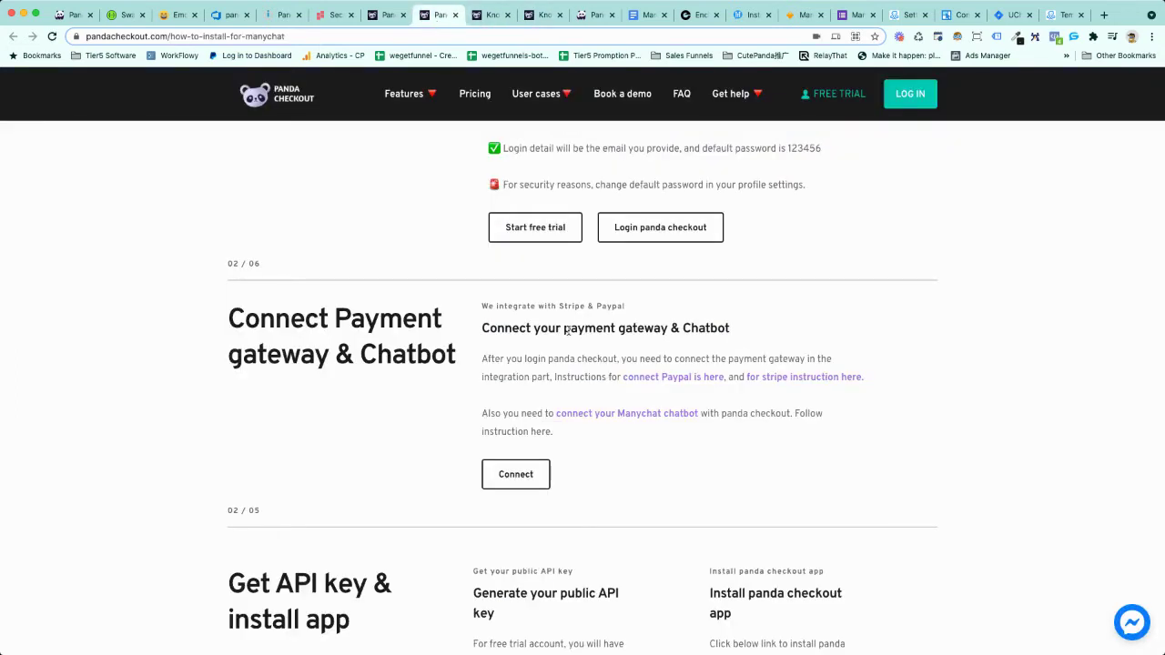
pyautogui.click(617, 416)
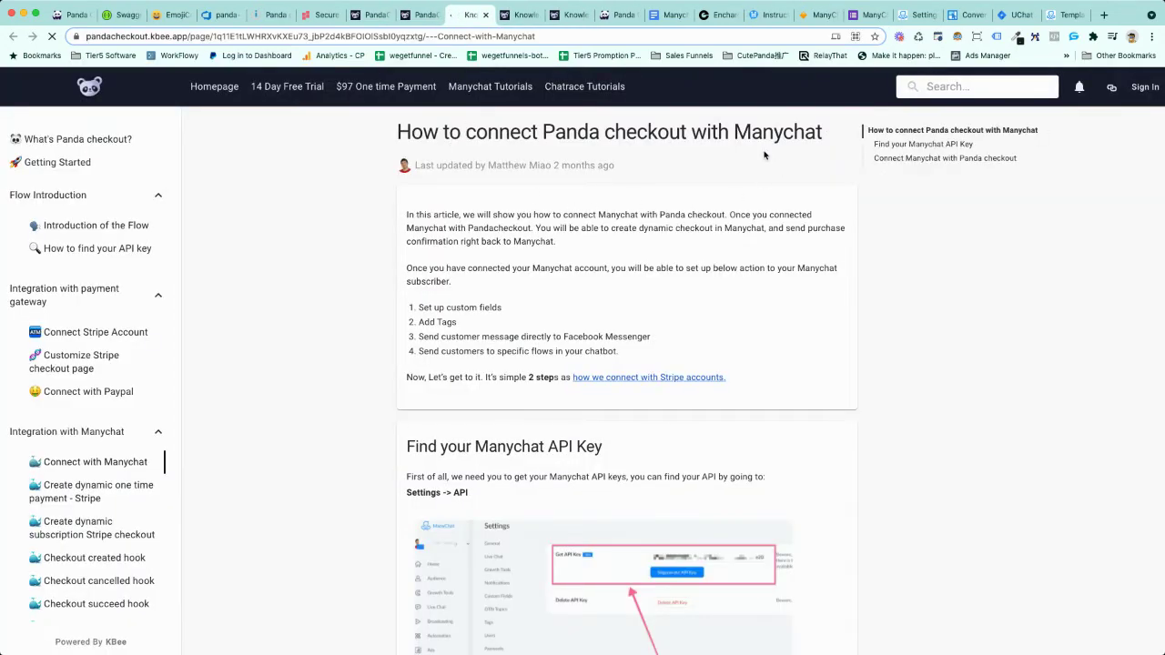
pyautogui.click(427, 20)
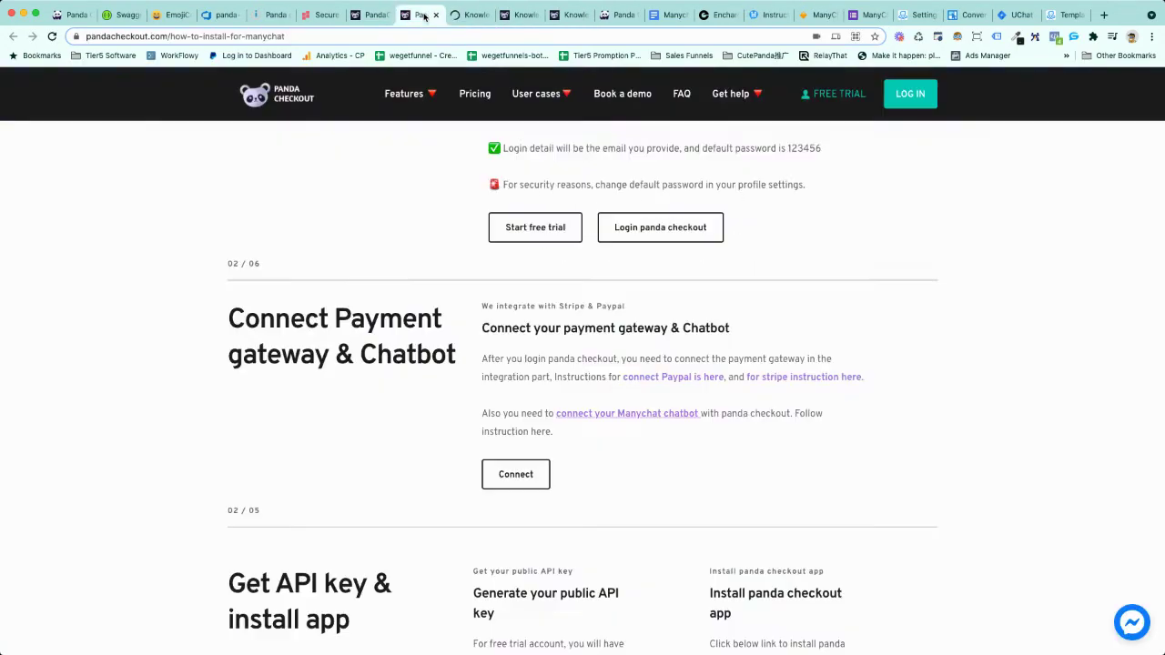
# Step: Open the Panda Checkout account's Integrations page and review the available payment gateways and chatbots
pyautogui.click(619, 15)
pyautogui.click(59, 249)
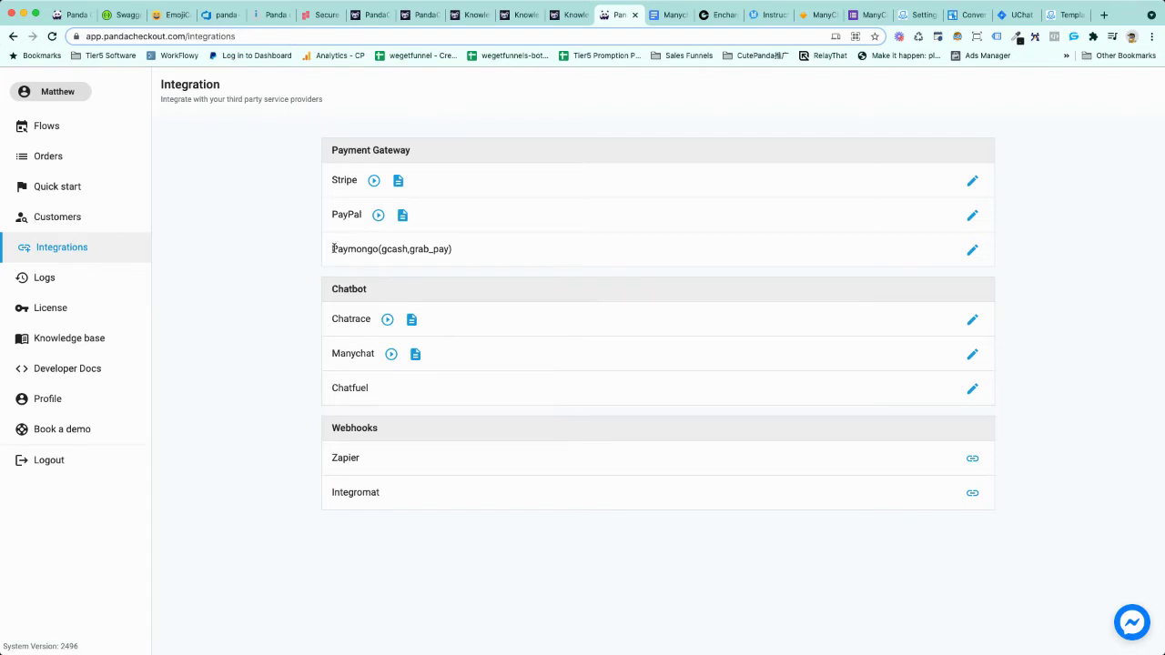
pyautogui.doubleClick(406, 249)
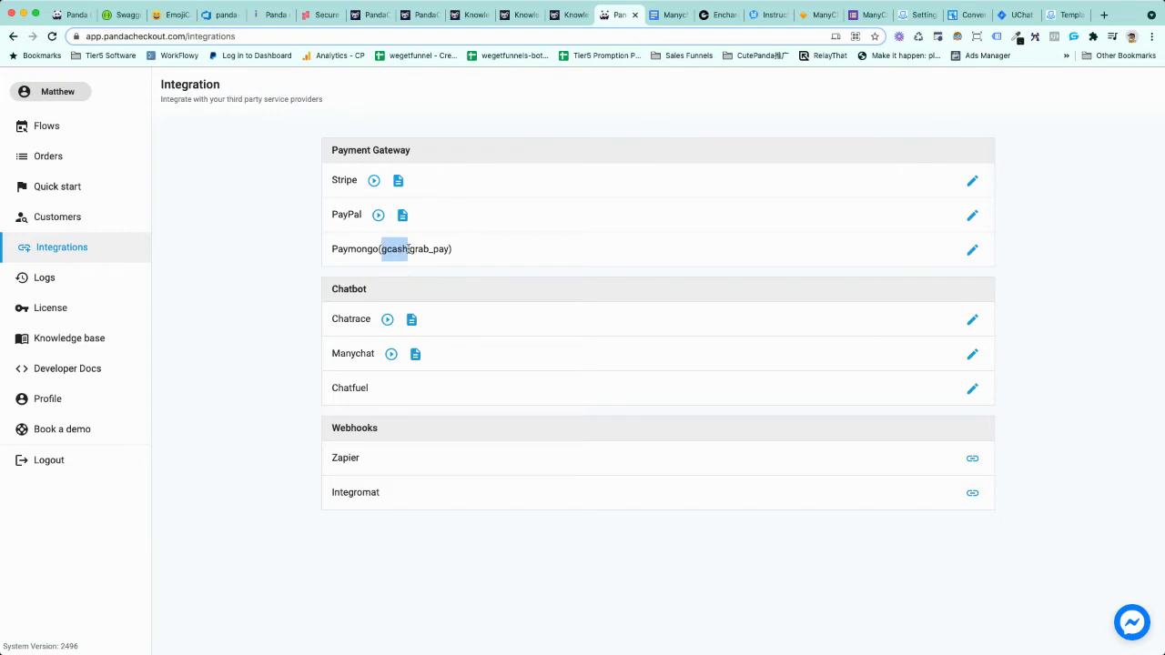
pyautogui.click(349, 320)
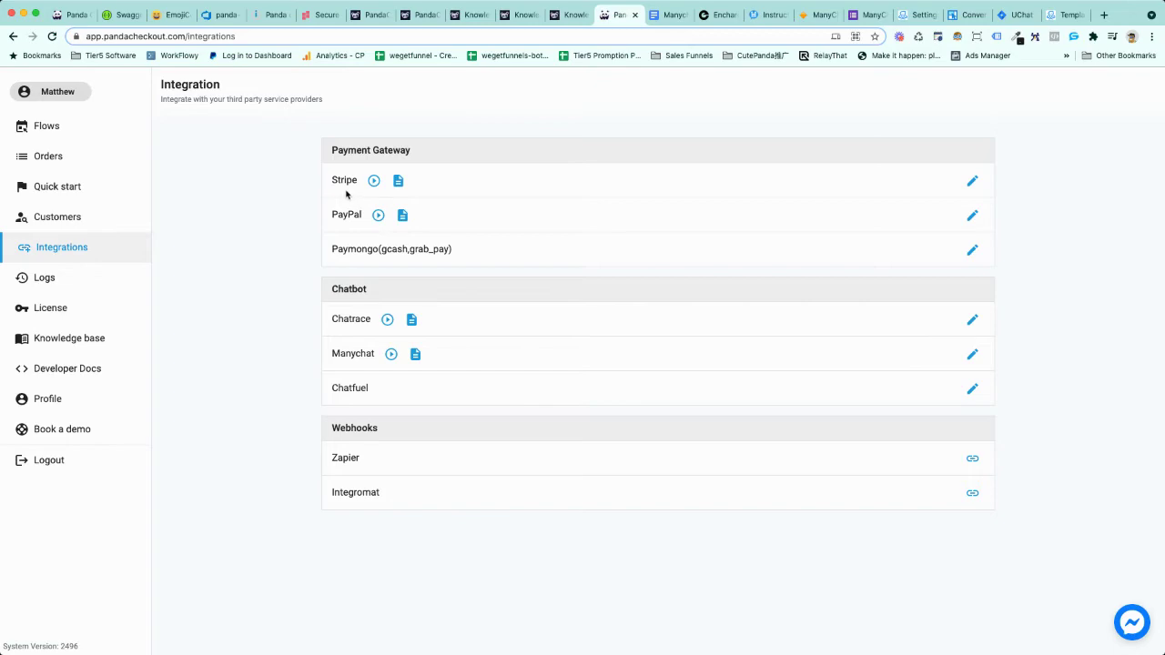
# Step: Close the Manychat, Stripe and PayPal knowledge base articles and return to the installation guide
pyautogui.click(481, 15)
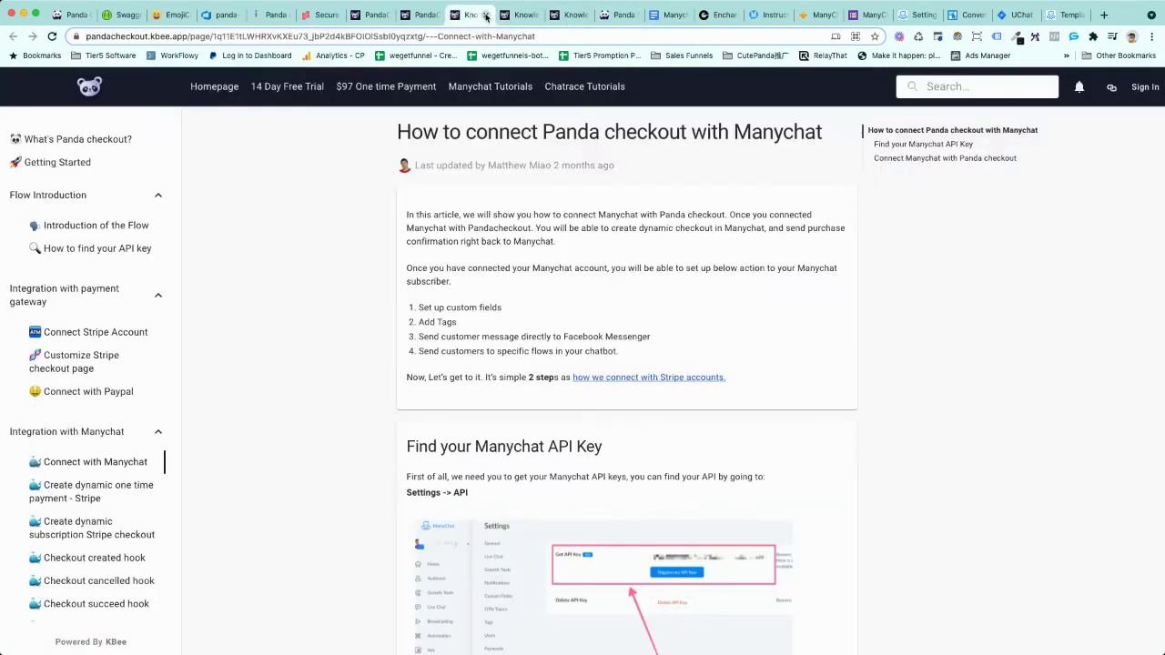
pyautogui.click(486, 14)
pyautogui.click(486, 14)
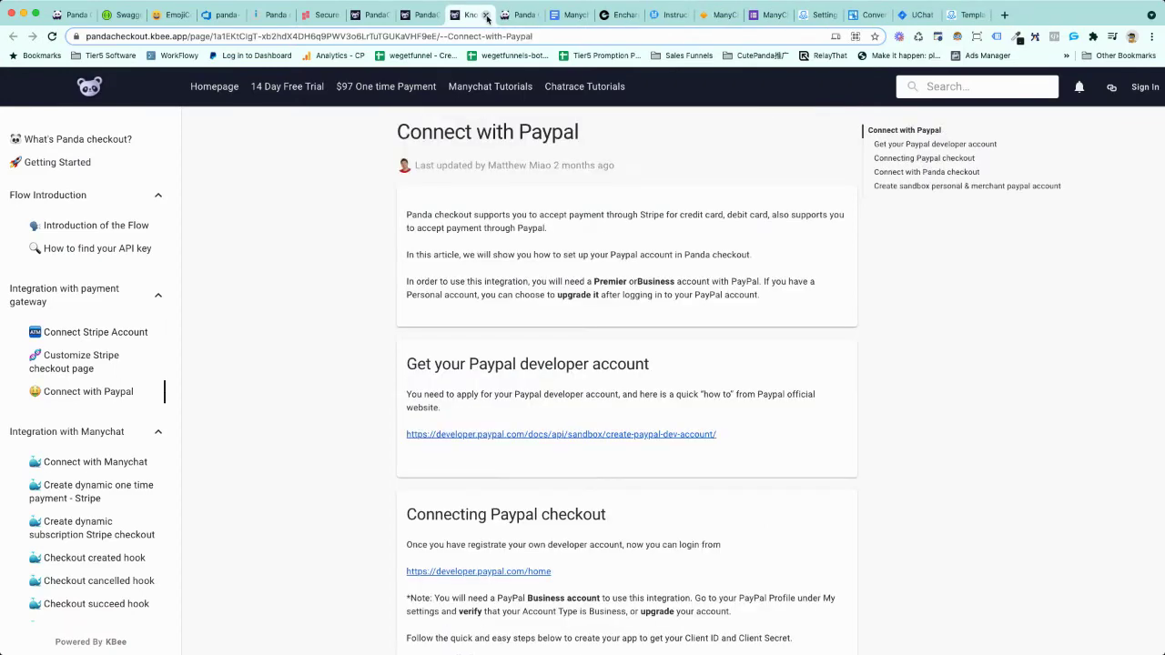
pyautogui.click(486, 15)
pyautogui.click(486, 14)
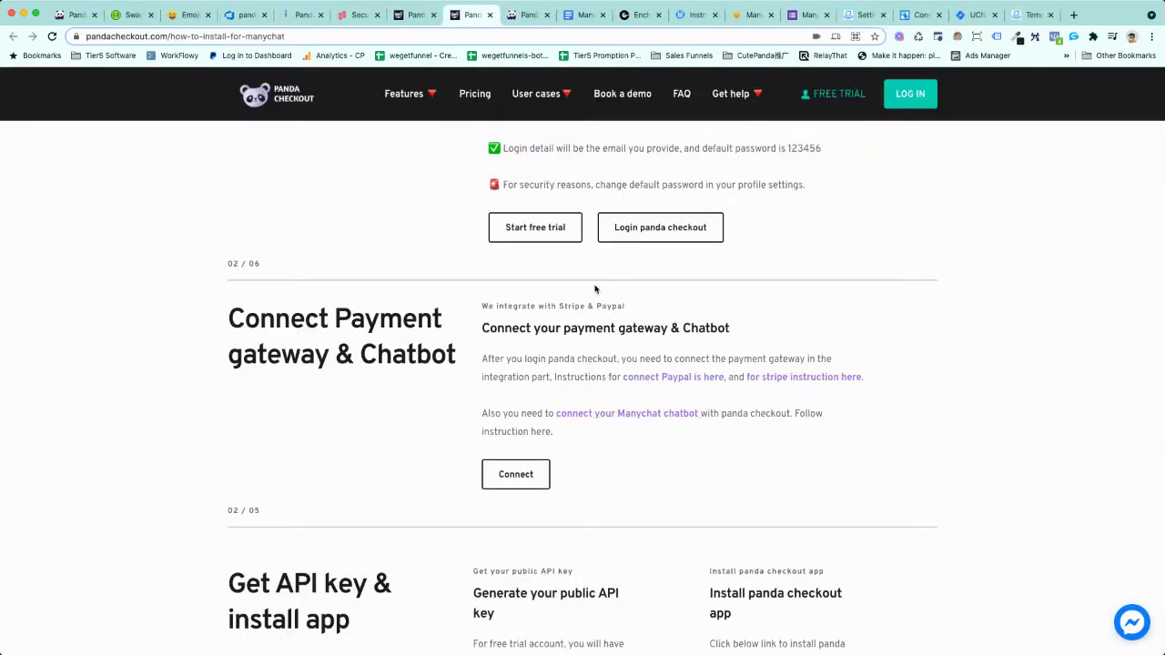
# Step: Review the guide's Get API key & install app section and locate the License page in the Panda Checkout account
pyautogui.scroll(-5, 448, 363)
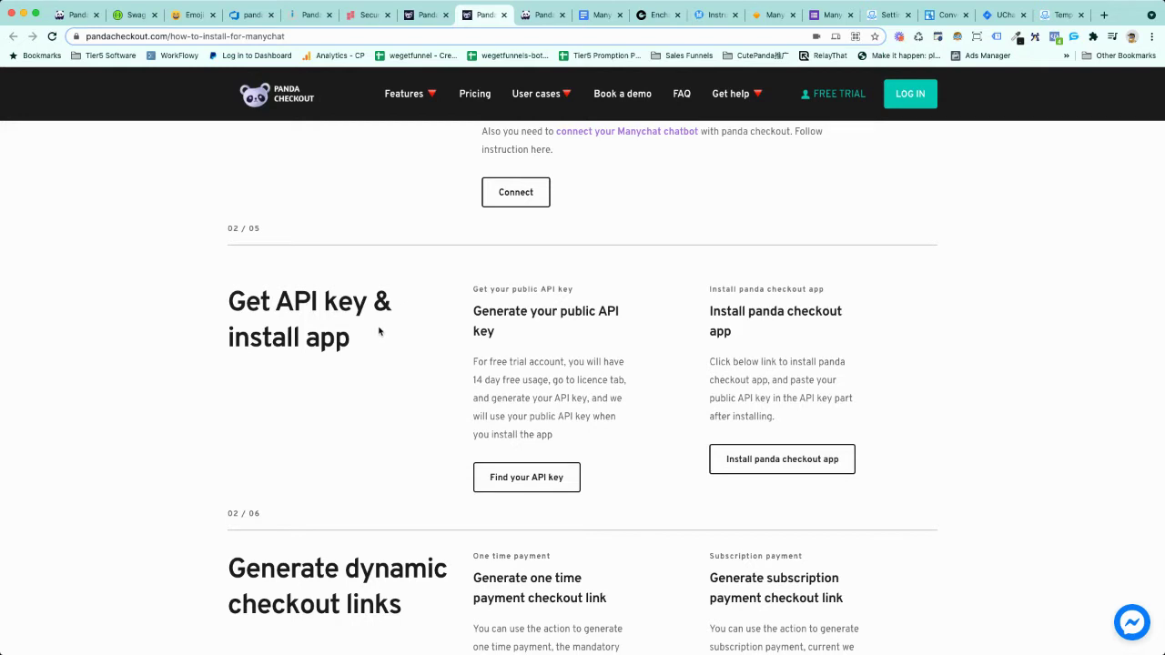
pyautogui.click(545, 17)
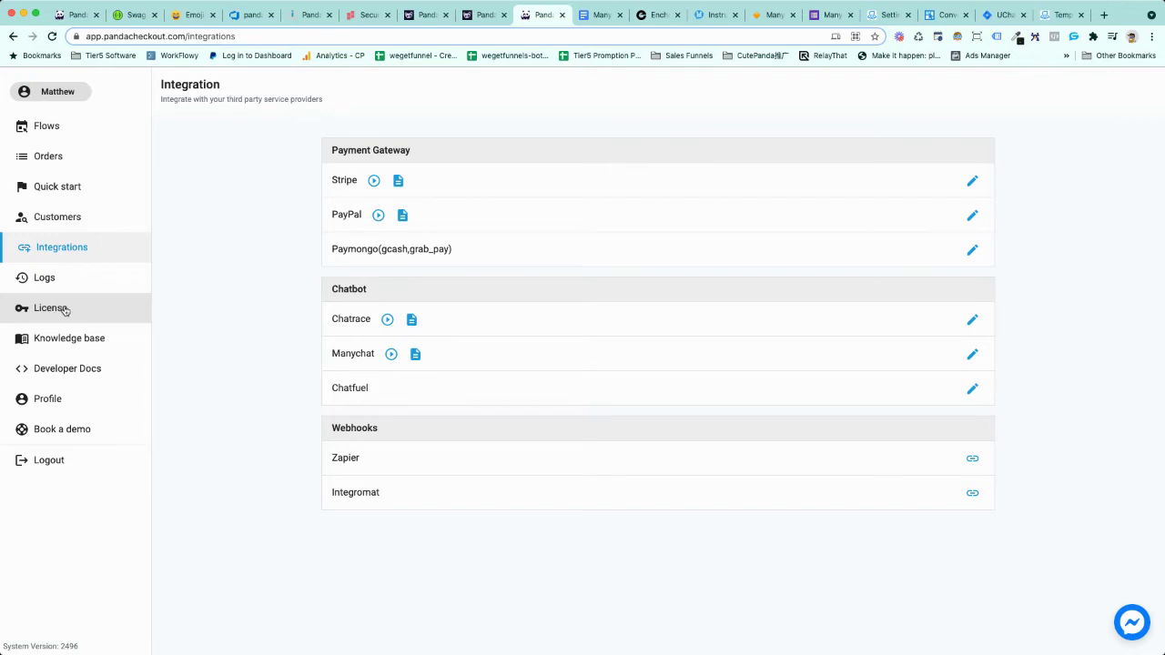
pyautogui.click(485, 15)
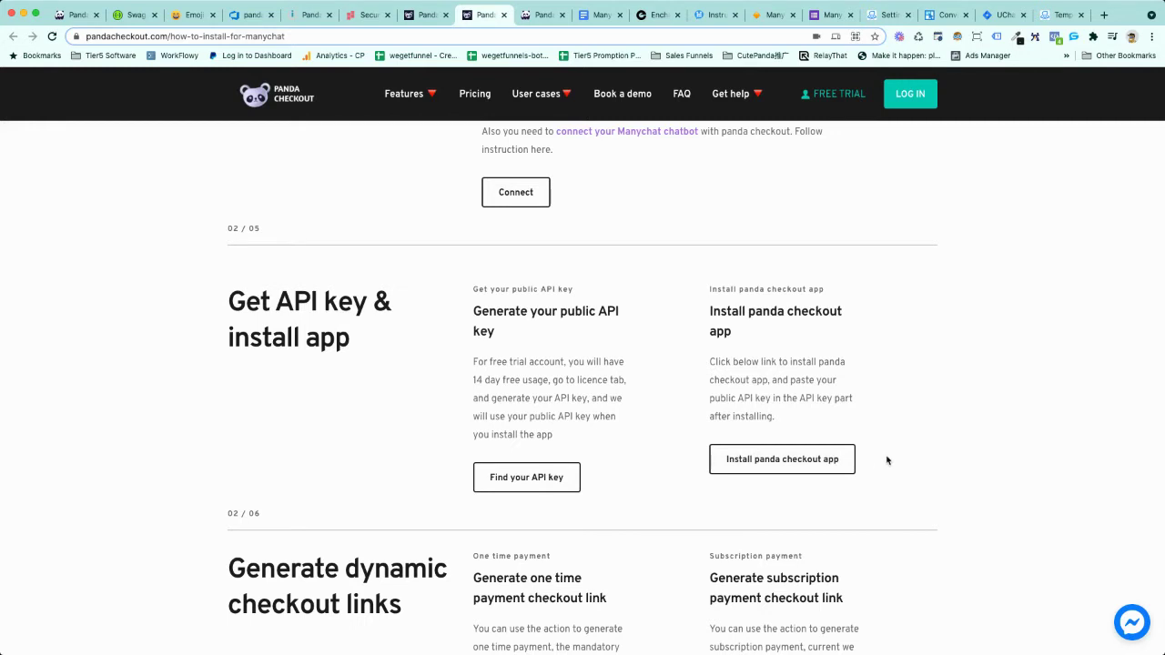
# Step: Review the guide's API key, app installation and dynamic checkout links sections, and return to the Panda Checkout account
pyautogui.scroll(-2, 887, 460)
pyautogui.scroll(-1, 887, 461)
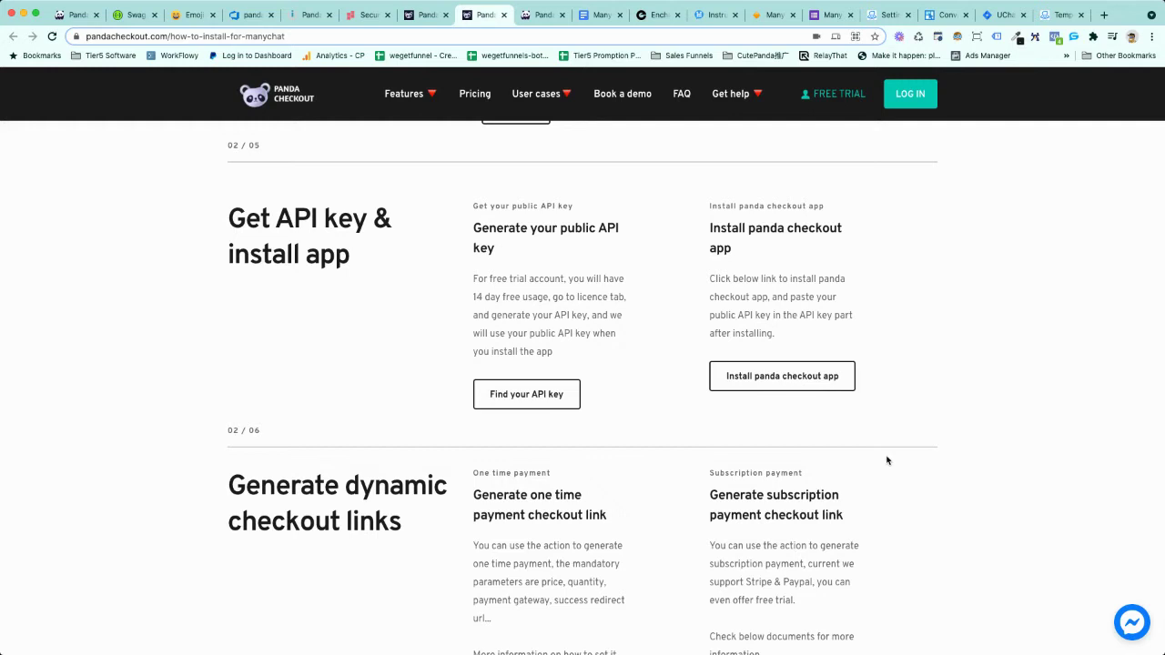
pyautogui.scroll(-1, 649, 442)
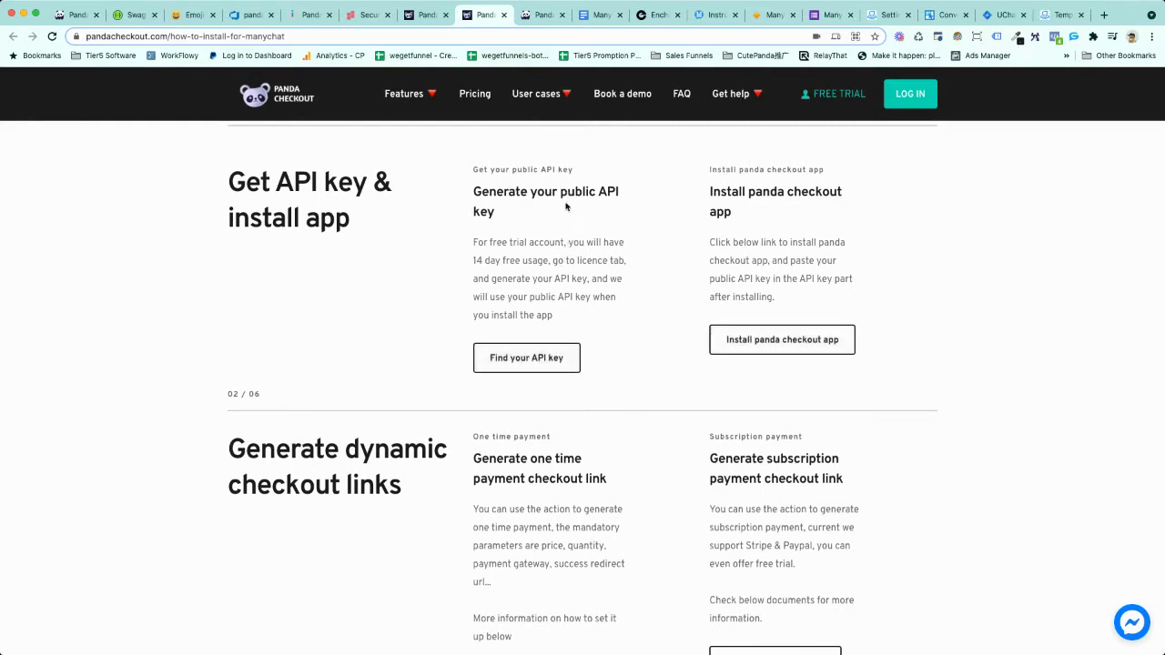
pyautogui.click(542, 17)
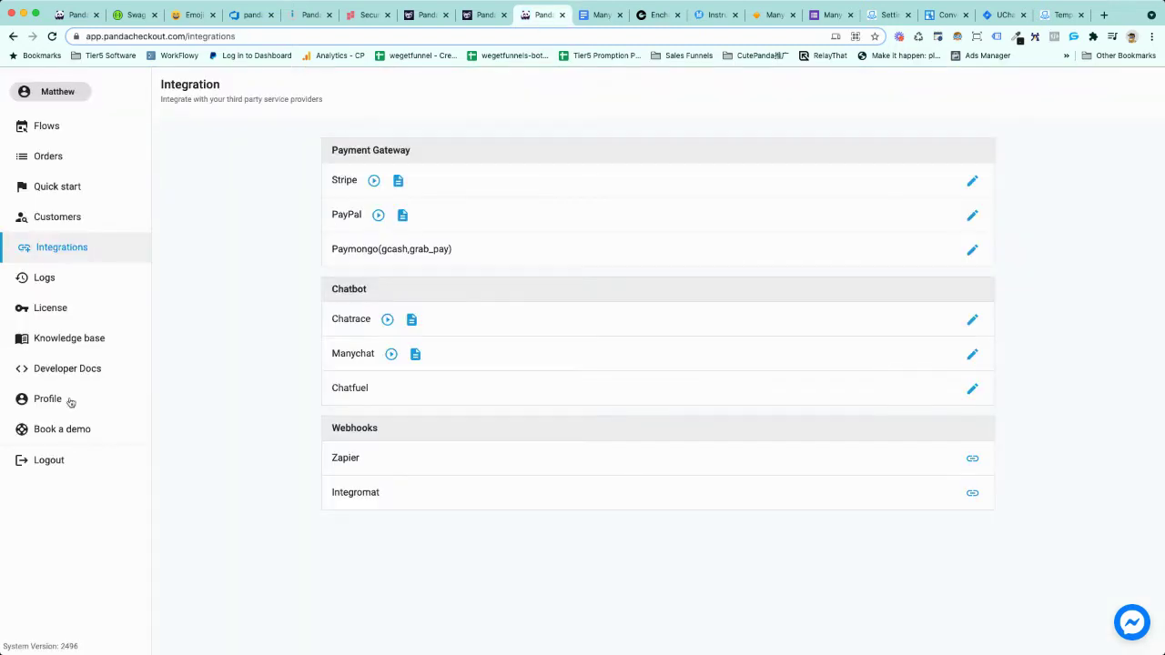
# Step: Switch to Manychat and open the installed Panda checkout app from the Apps settings
pyautogui.click(887, 15)
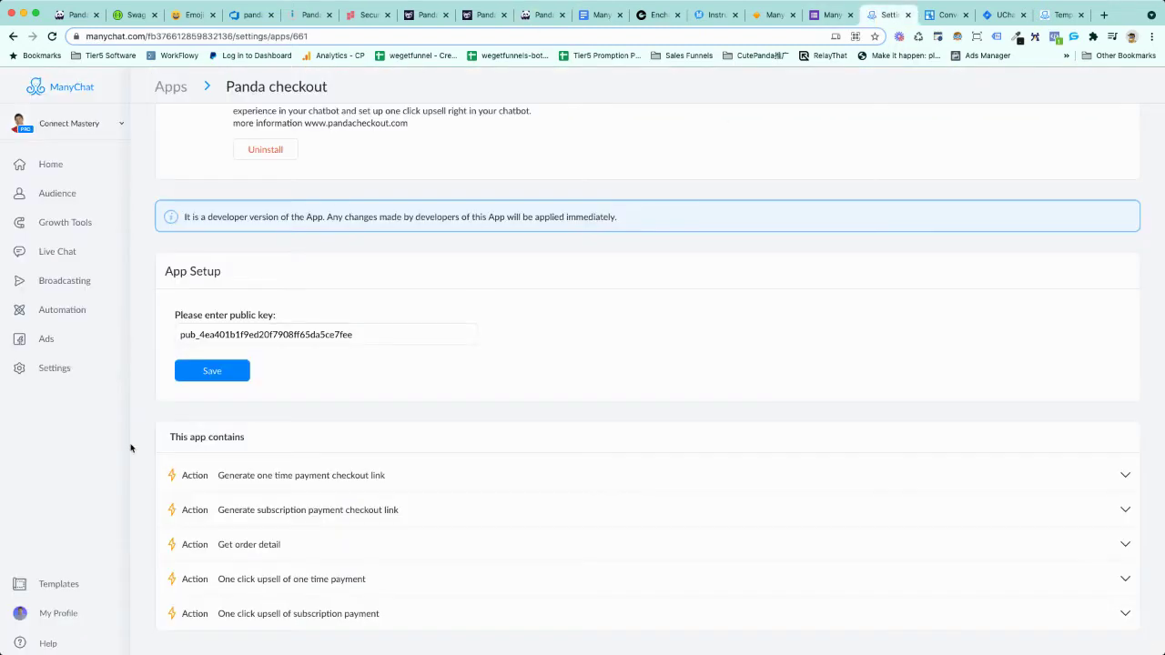
pyautogui.click(67, 614)
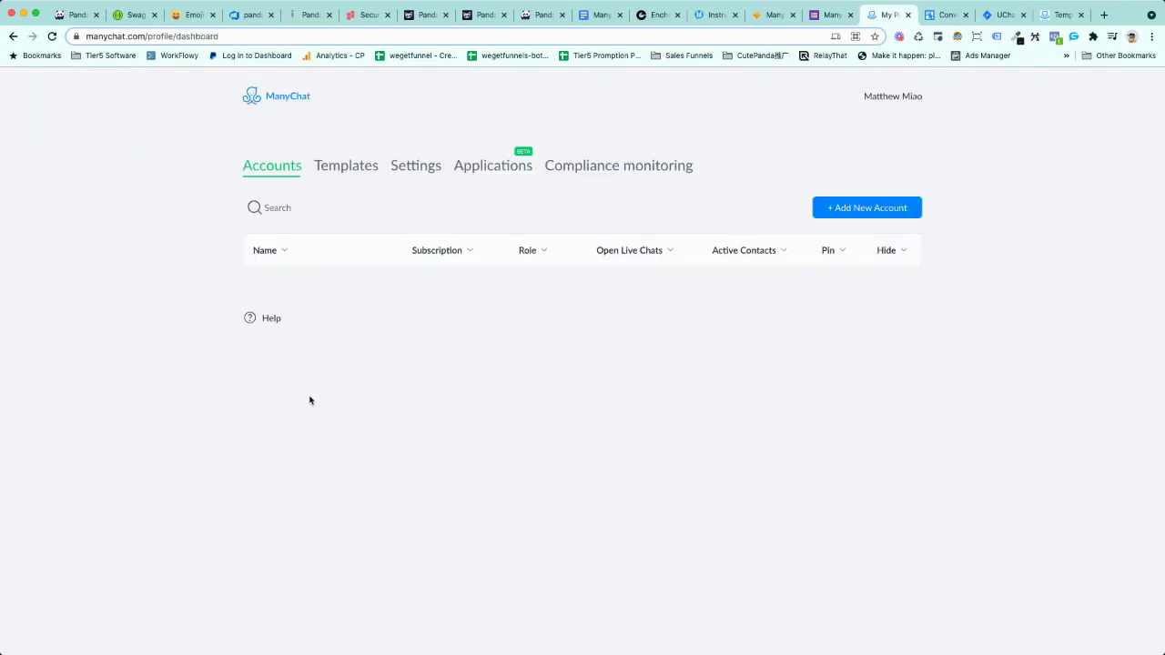
pyautogui.click(13, 37)
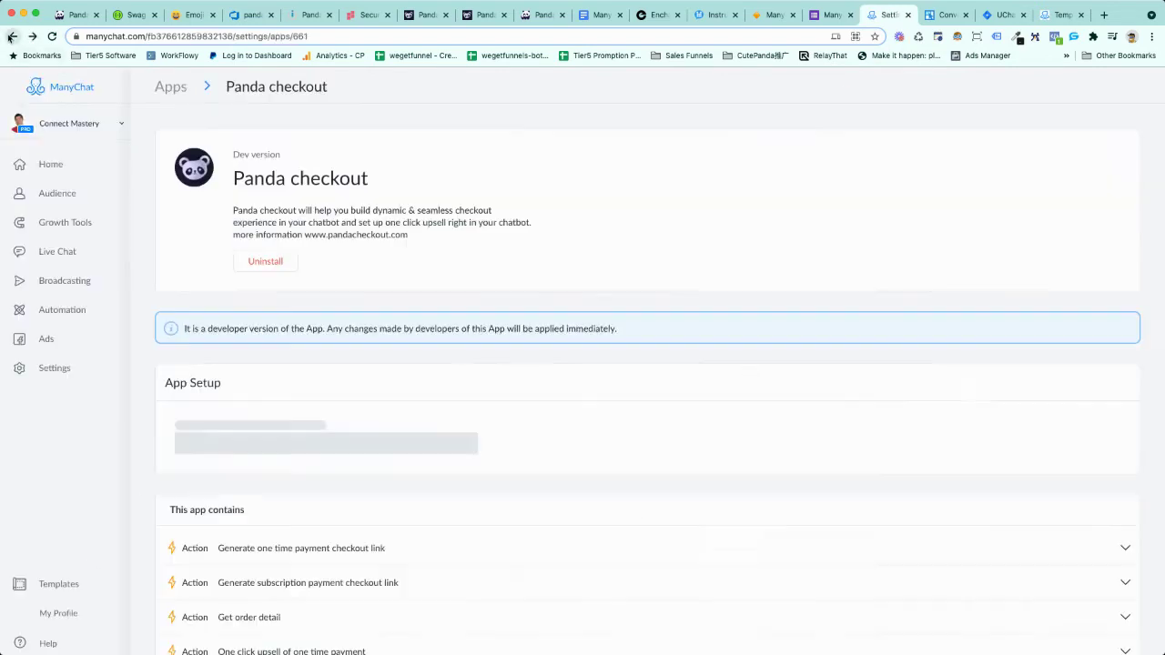
pyautogui.click(53, 369)
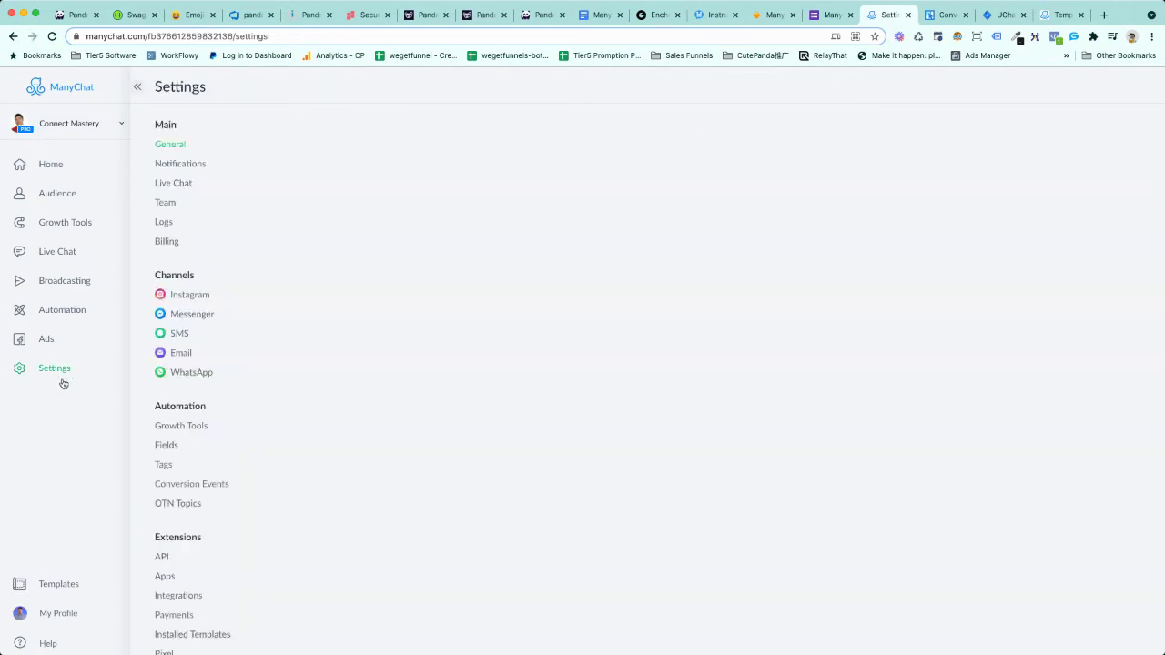
pyautogui.scroll(-1, 218, 467)
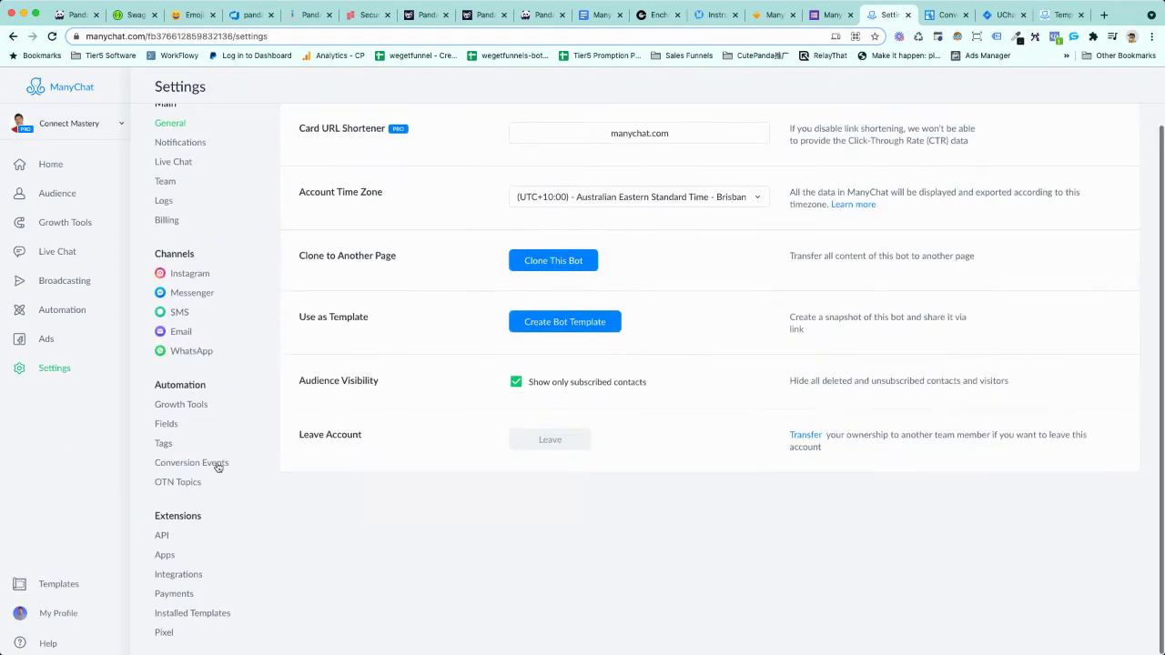
pyautogui.click(166, 557)
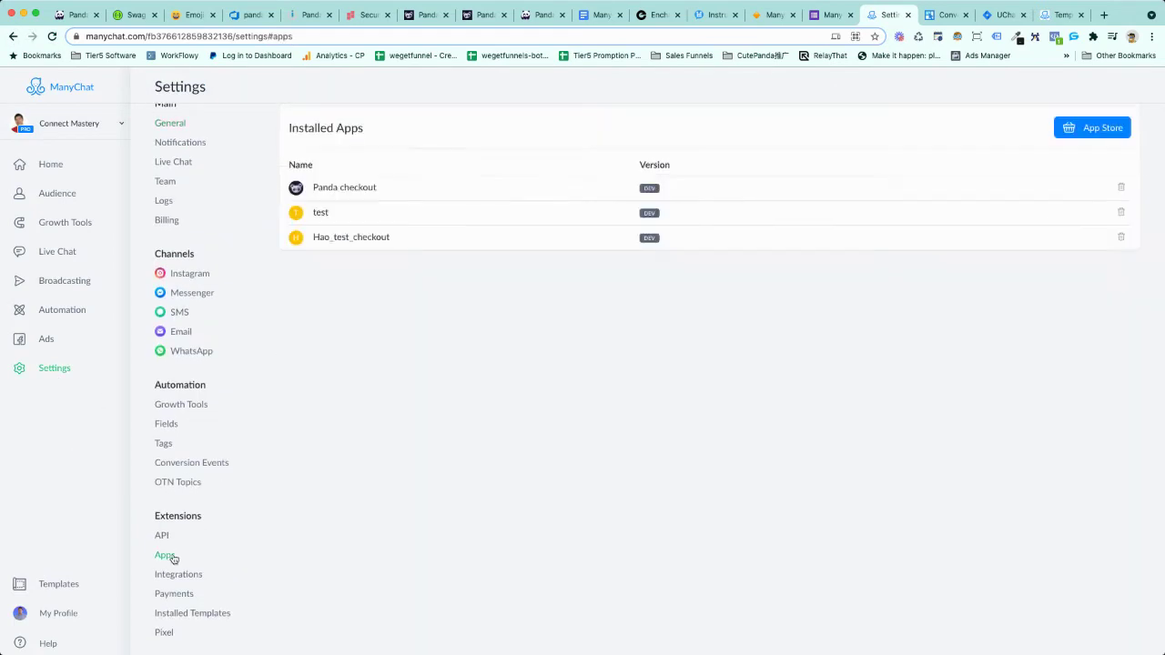
pyautogui.click(363, 187)
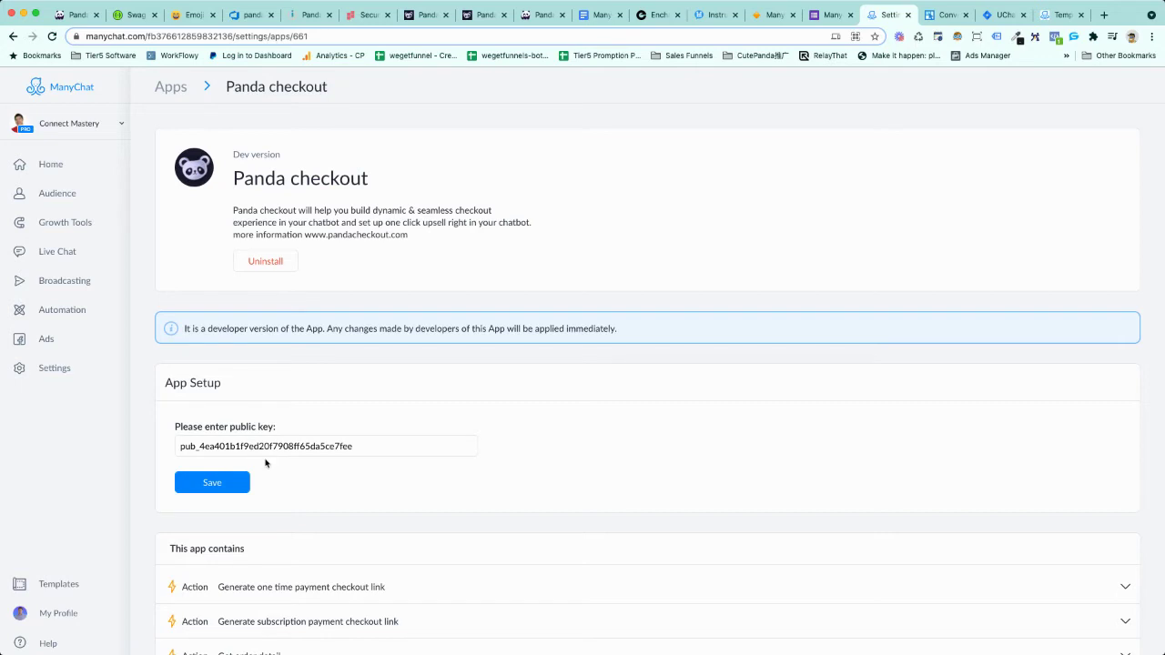
# Step: Expand the descriptions of the app's one time payment link, subscription link, Get order detail and one click upsell of one time payment actions
pyautogui.scroll(-3, 367, 463)
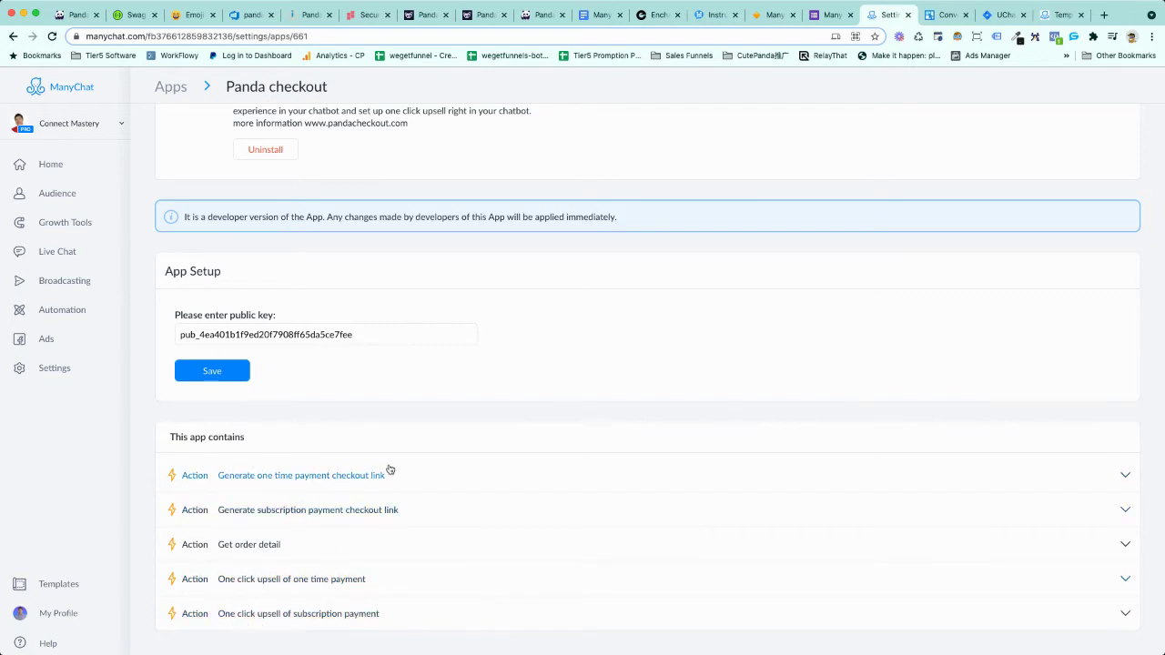
pyautogui.click(1117, 475)
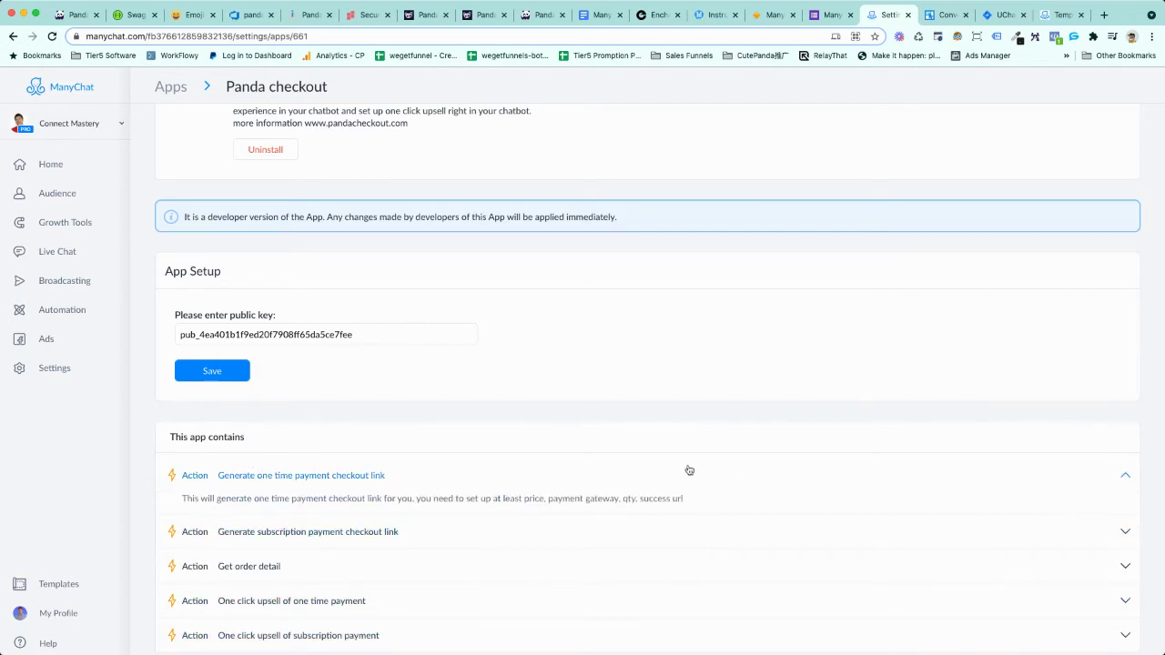
pyautogui.scroll(-1, 689, 469)
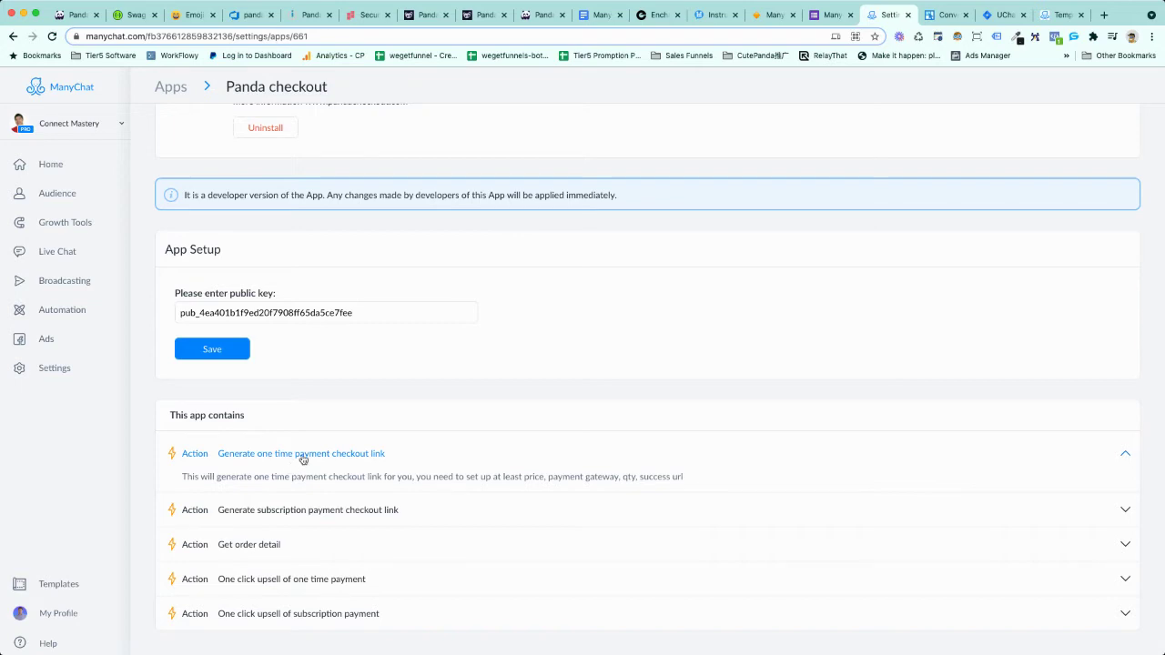
pyautogui.click(296, 514)
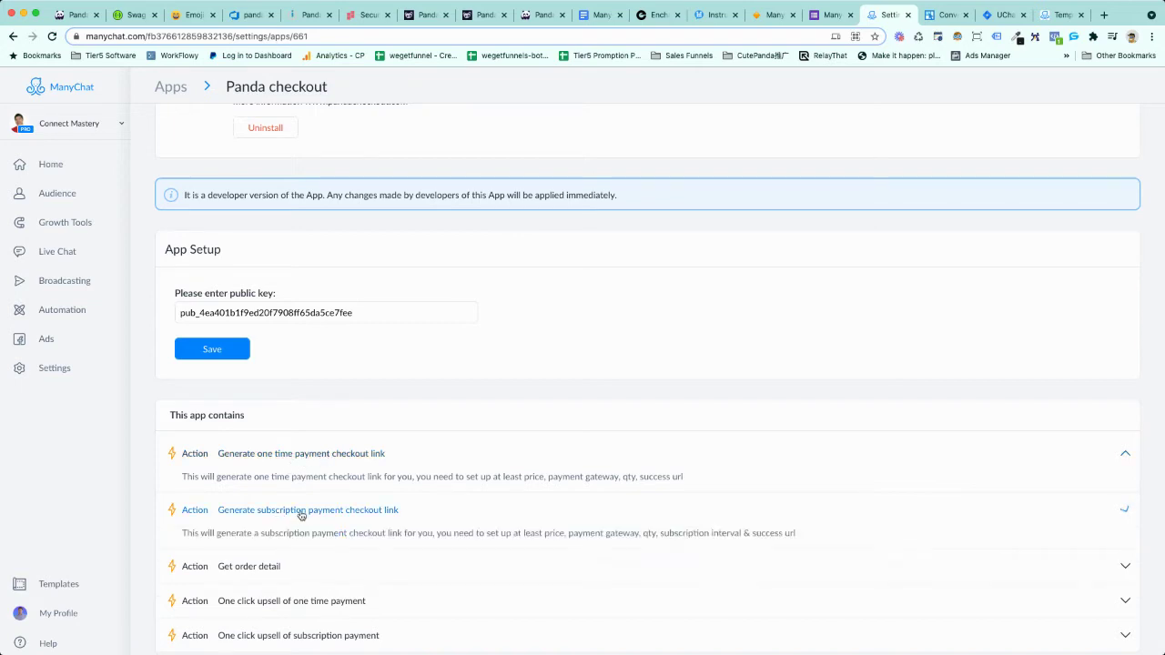
pyautogui.scroll(-1, 356, 525)
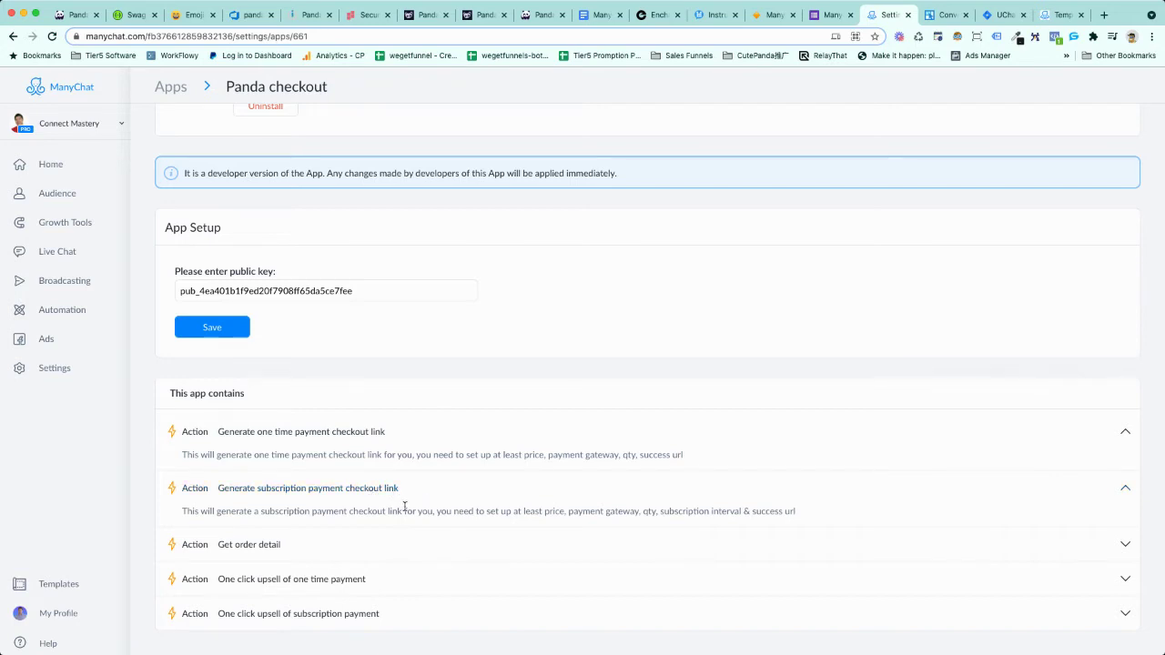
pyautogui.click(273, 545)
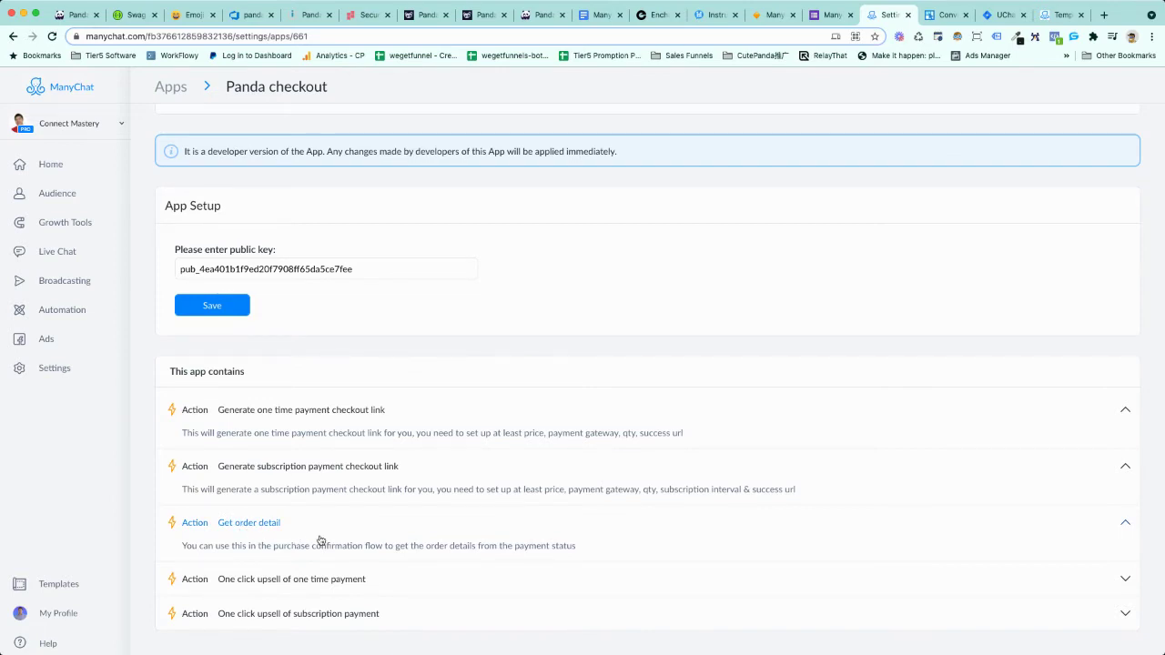
pyautogui.click(282, 579)
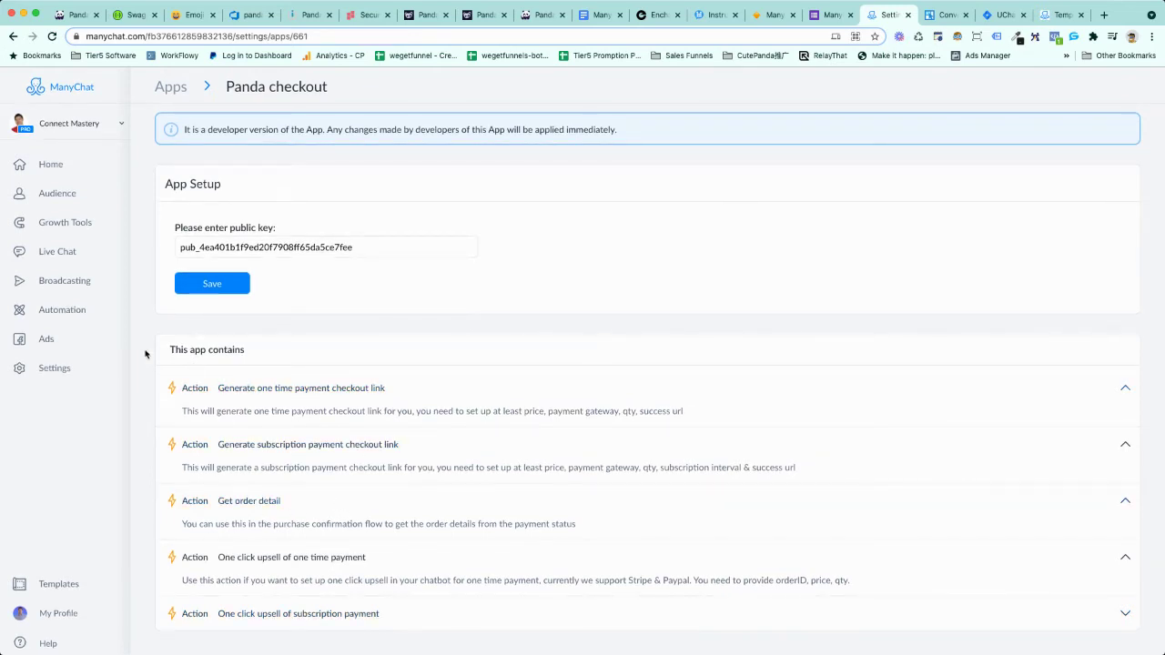
# Step: Open the flow Template 1 - Dynamic Checkout Links from the Manychat automations for editing
pyautogui.click(63, 311)
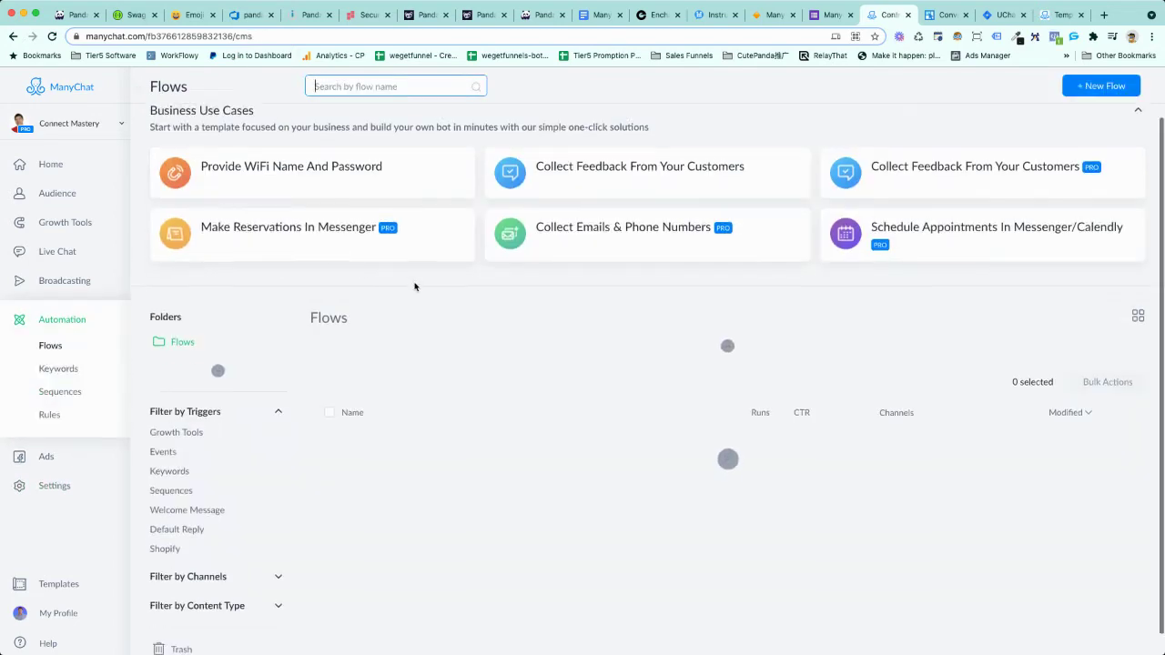
pyautogui.scroll(-10, 414, 287)
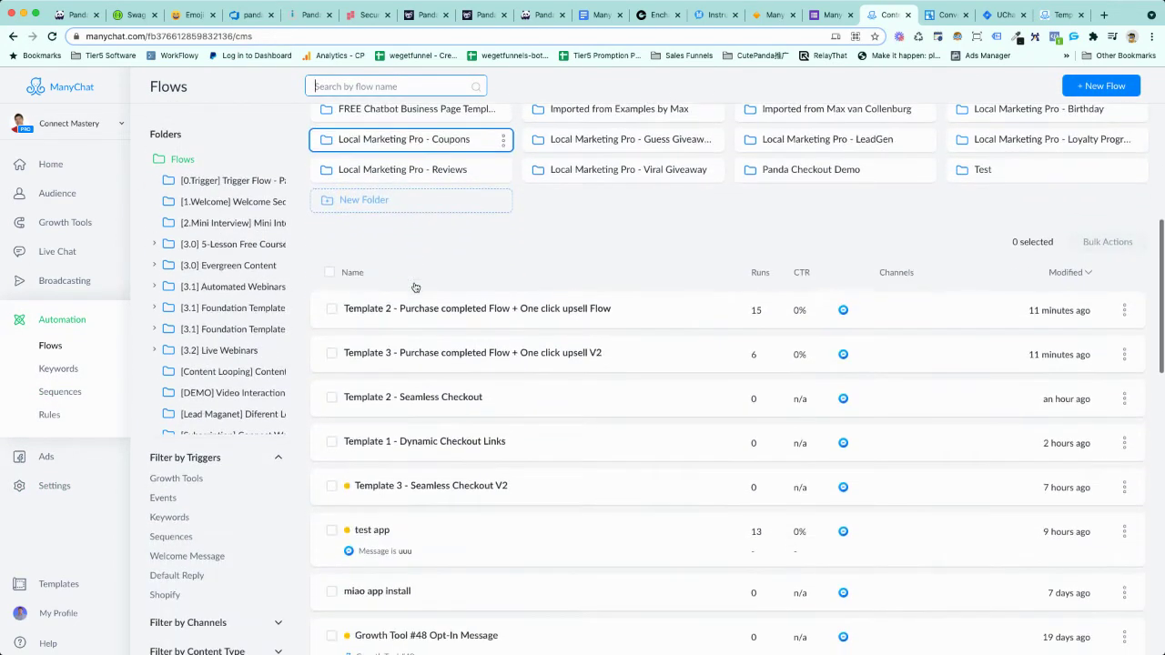
pyautogui.click(434, 439)
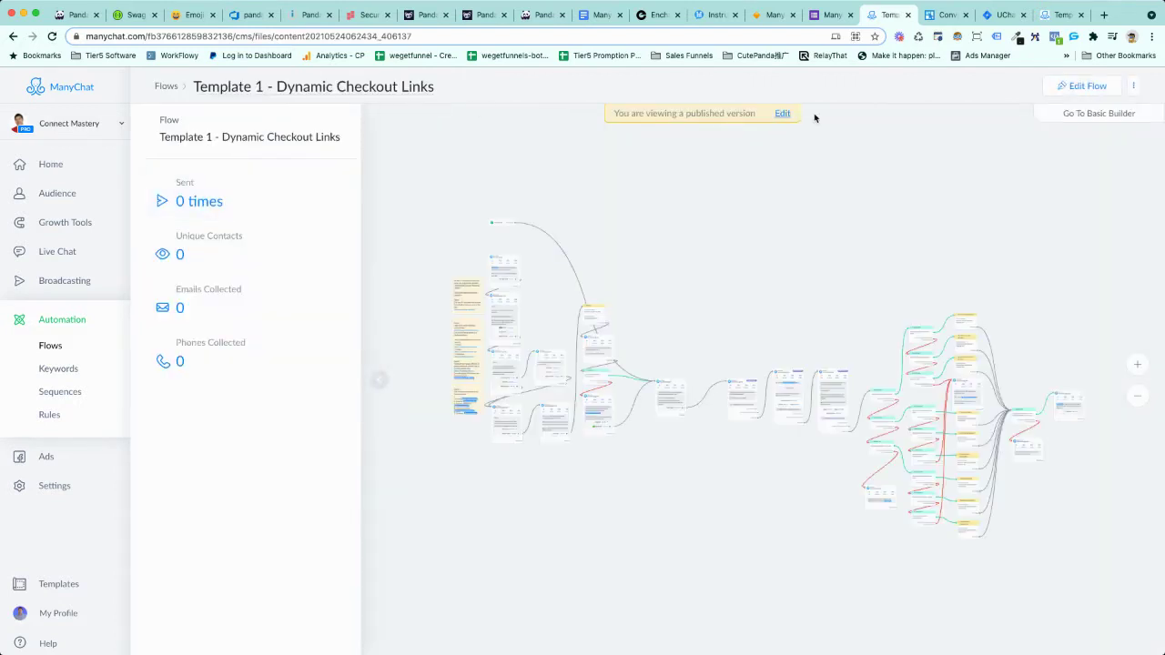
pyautogui.click(782, 114)
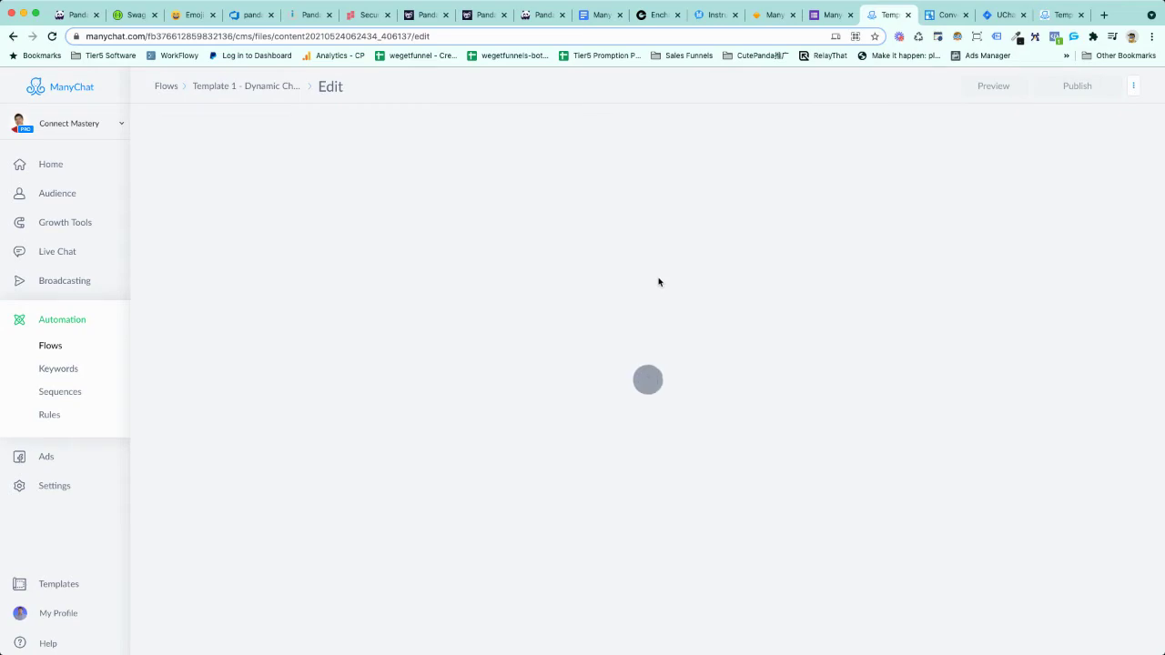
# Step: Examine the template's instruction notes and its Step 1 to Step 3 messages on free trial, gateway connections and API key
pyautogui.scroll(10, 526, 287)
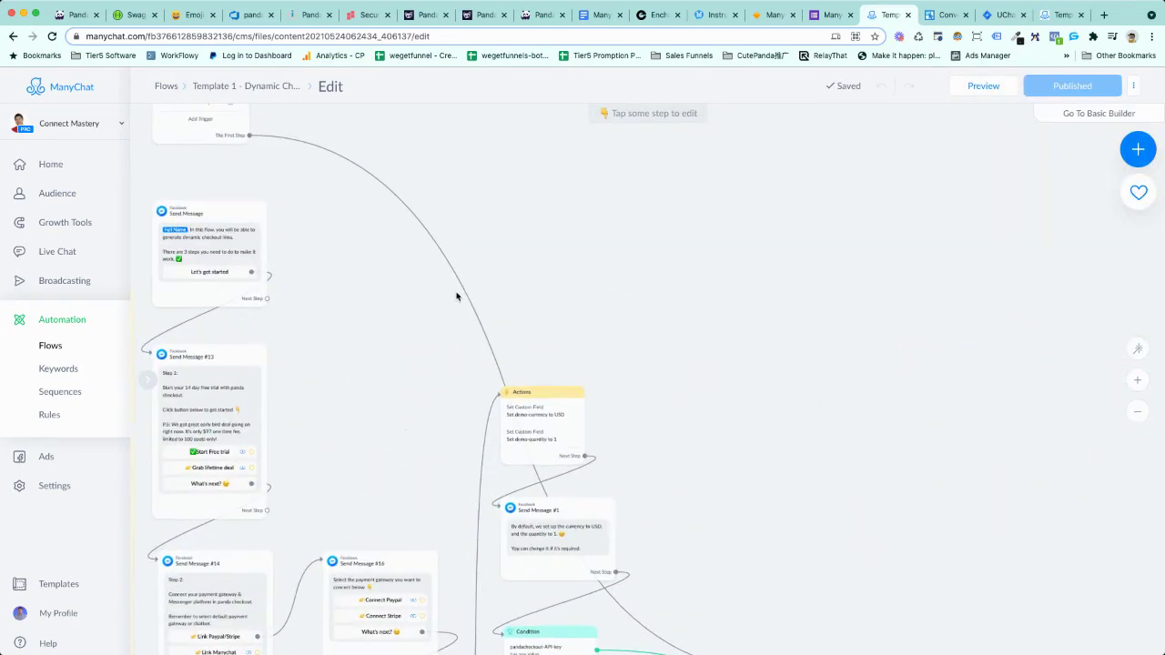
pyautogui.hscroll(-5, 628, 304)
pyautogui.scroll(3, 628, 304)
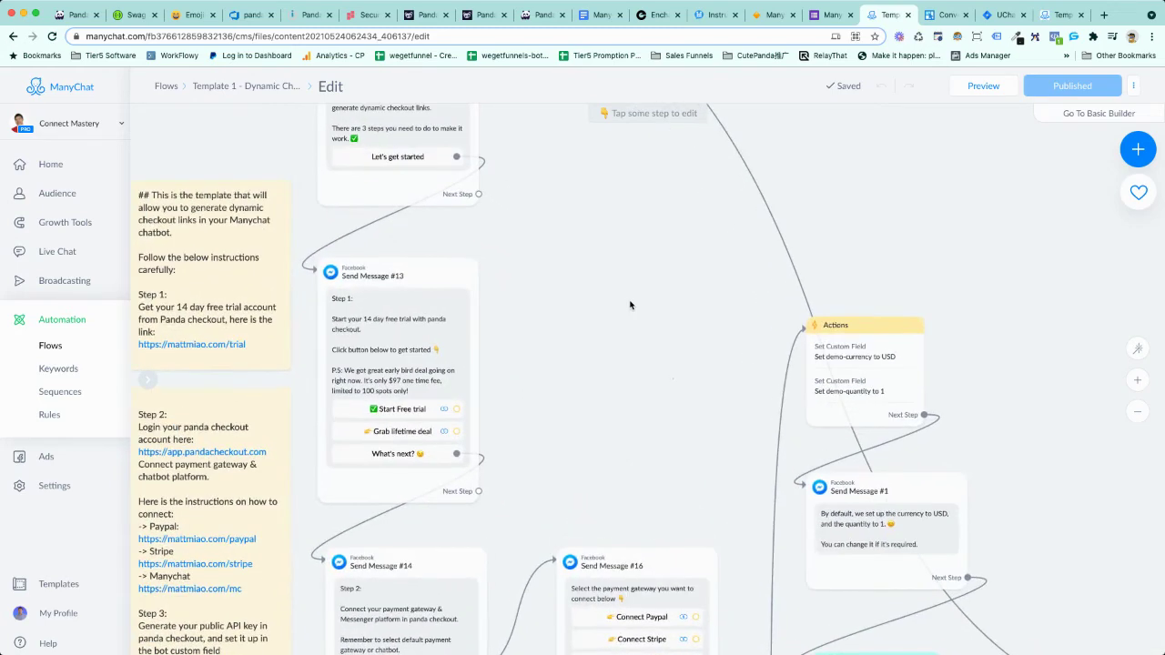
pyautogui.scroll(-4, 642, 264)
pyautogui.scroll(-2, 632, 227)
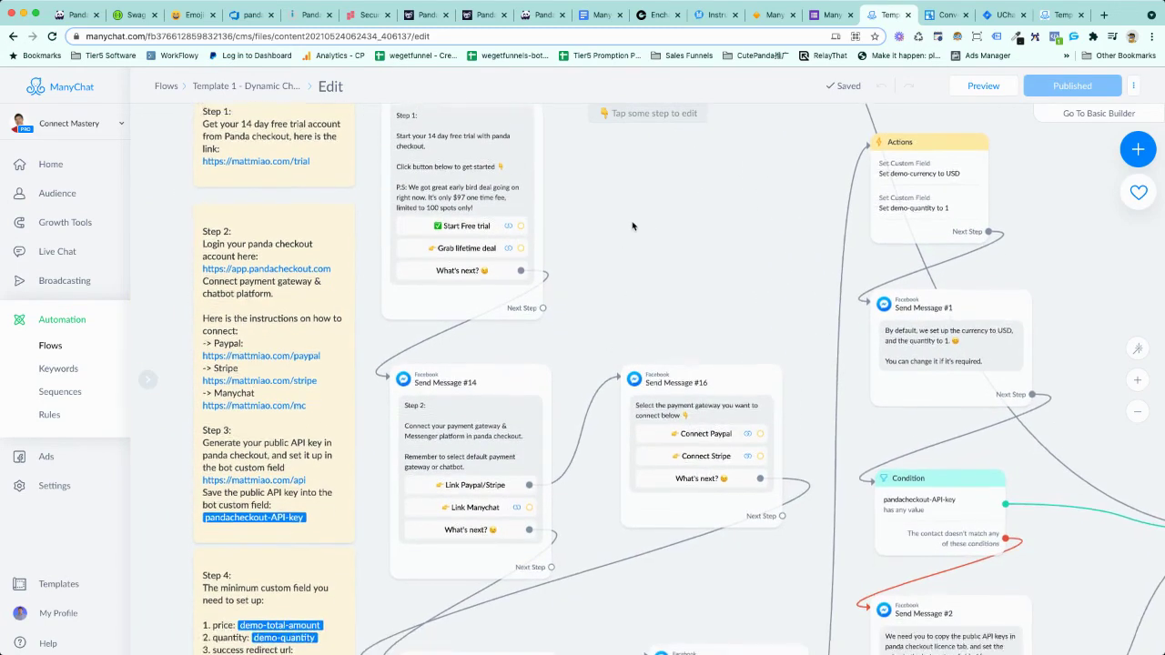
pyautogui.scroll(2, 628, 239)
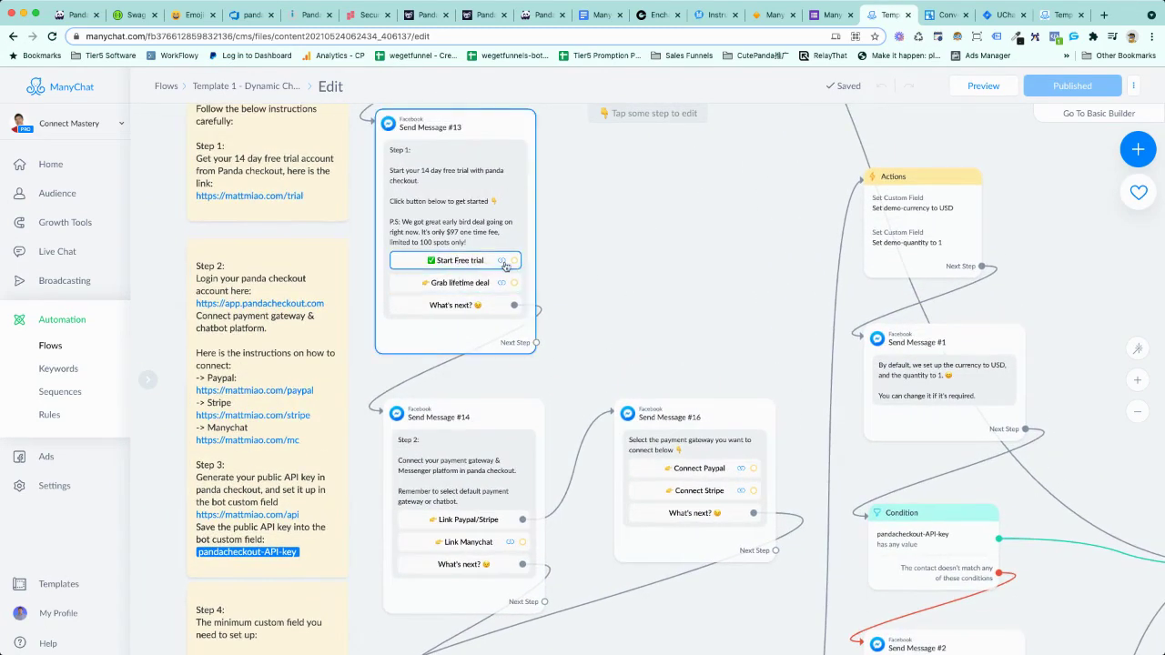
pyautogui.scroll(-4, 637, 307)
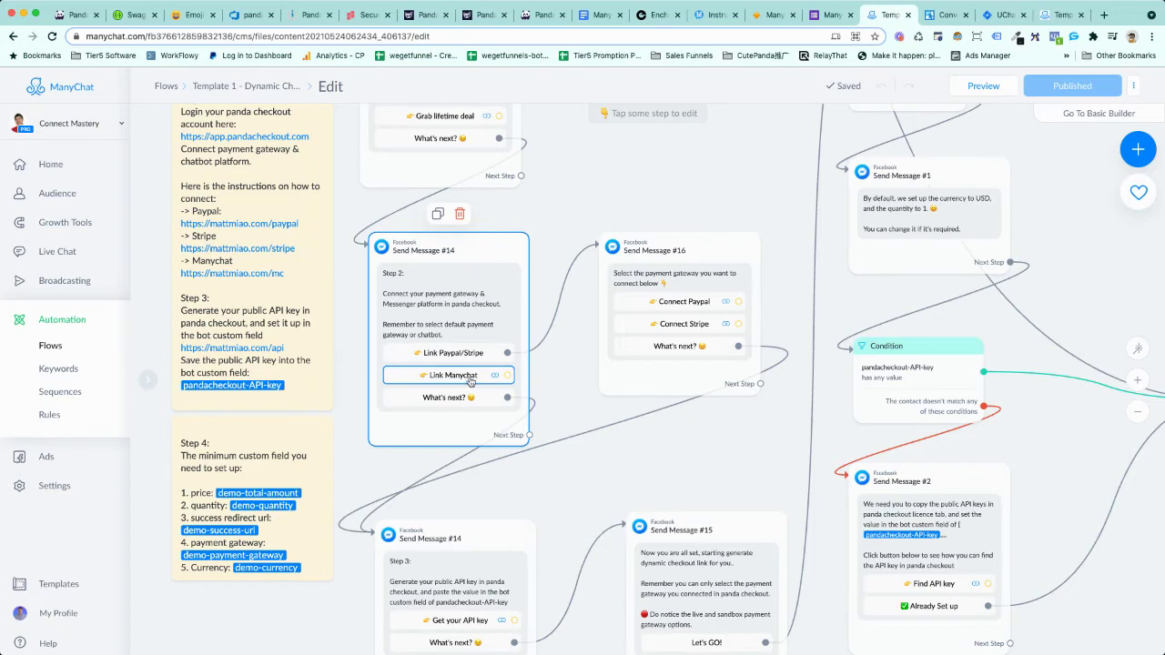
pyautogui.scroll(-5, 540, 277)
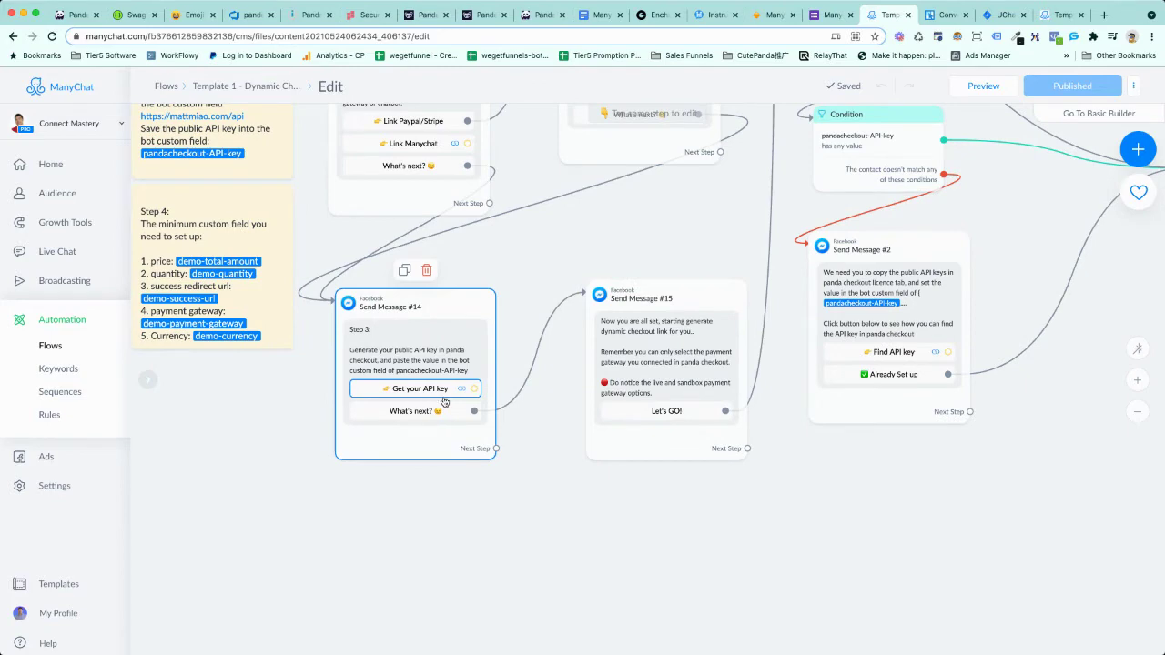
# Step: Follow the flow from the pandacheckout-API-key condition through Send Message #2 to Send Message #4
pyautogui.hscroll(3, 946, 494)
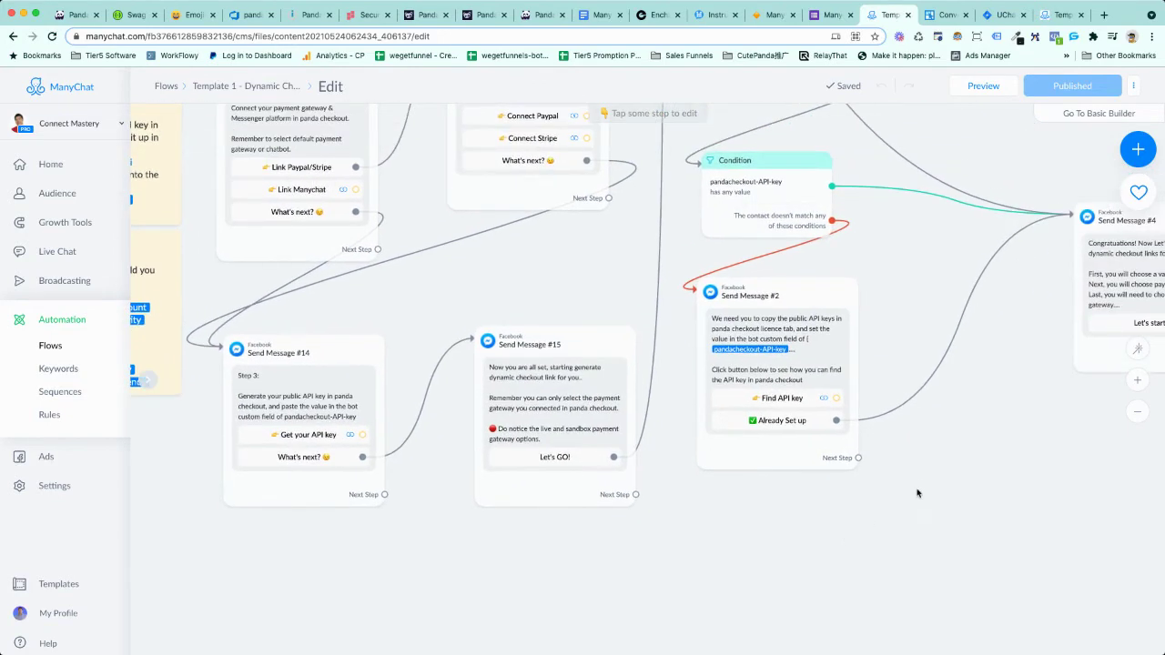
pyautogui.hscroll(3, 917, 493)
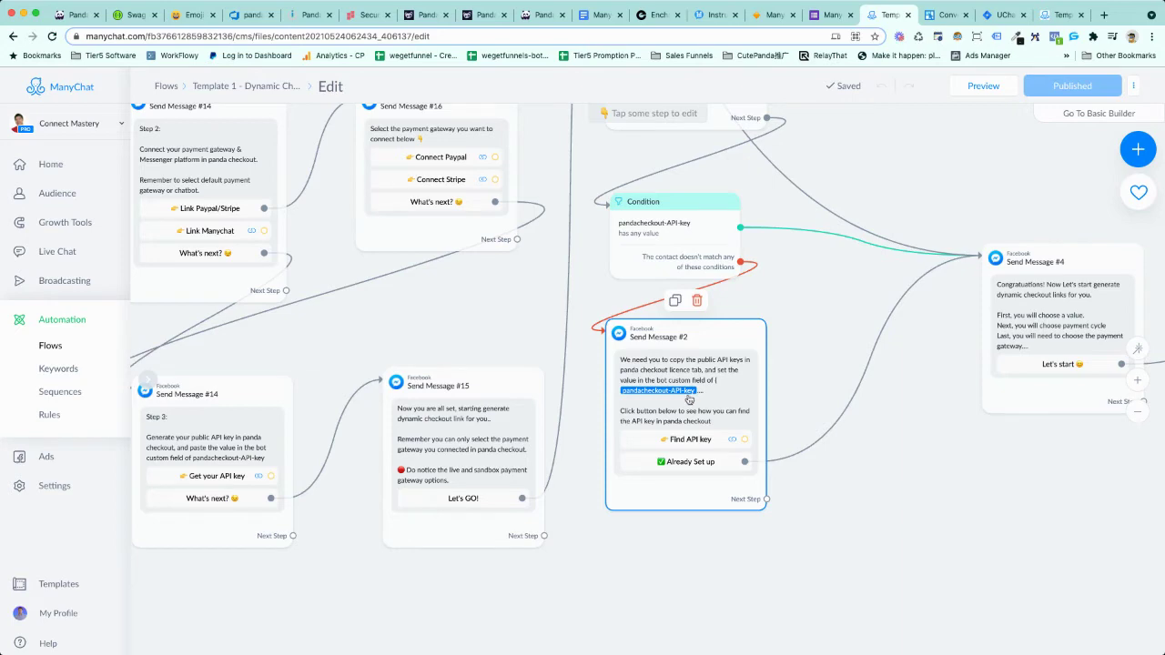
pyautogui.moveTo(944, 476); pyautogui.dragTo(510, 537)
pyautogui.moveTo(889, 200); pyautogui.dragTo(643, 221)
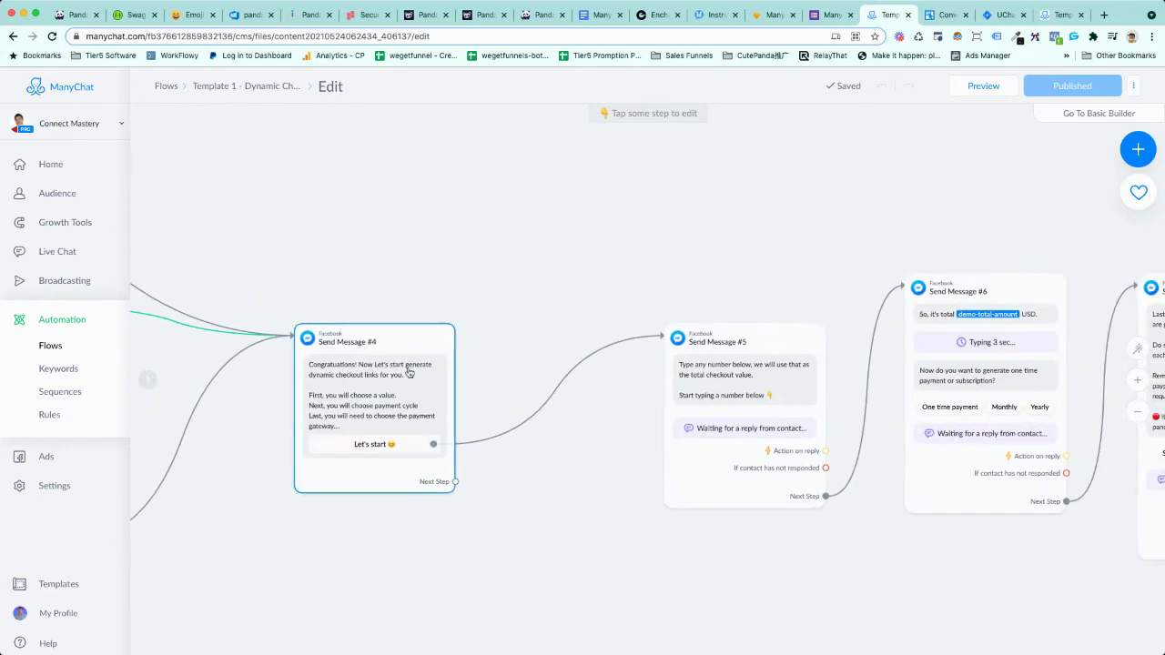
# Step: Examine the checkout value, payment cycle and payment gateway questions in Send Messages #5 to #7, up to the payment conditions
pyautogui.hscroll(5, 609, 291)
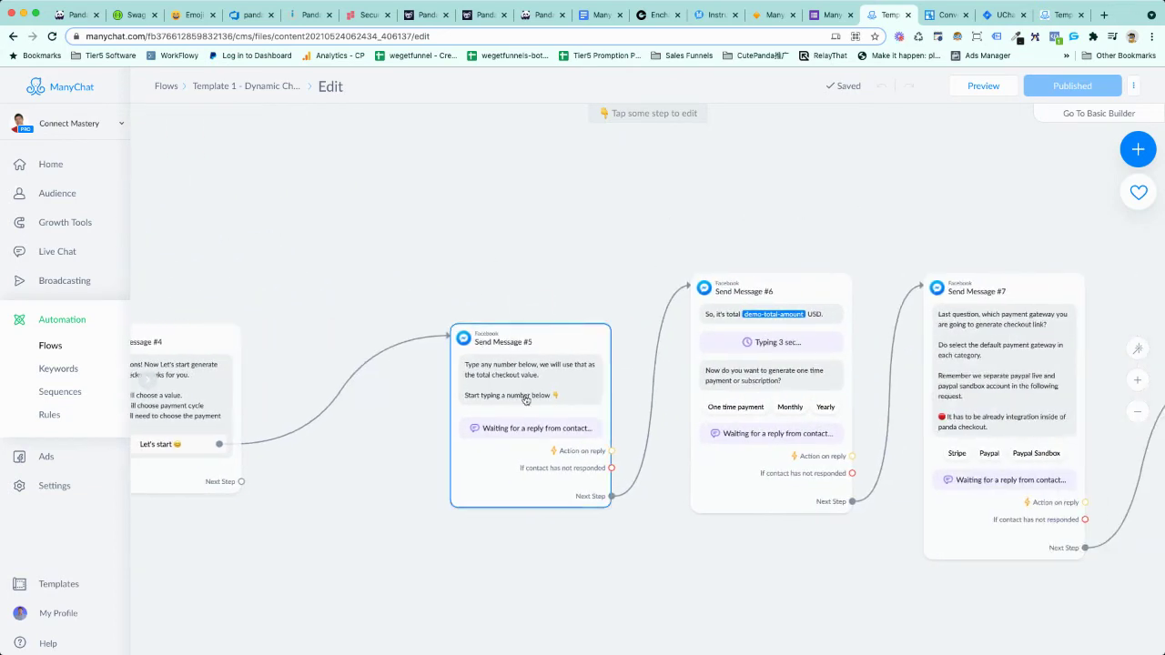
pyautogui.hscroll(3, 595, 265)
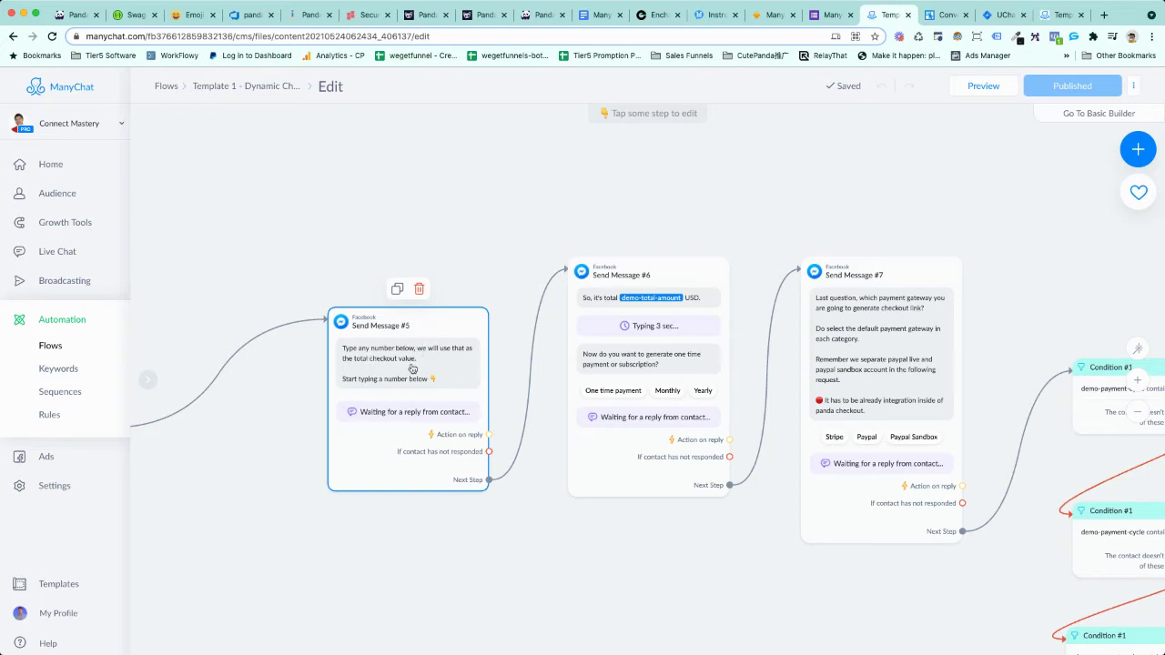
pyautogui.moveTo(506, 214); pyautogui.dragTo(447, 211)
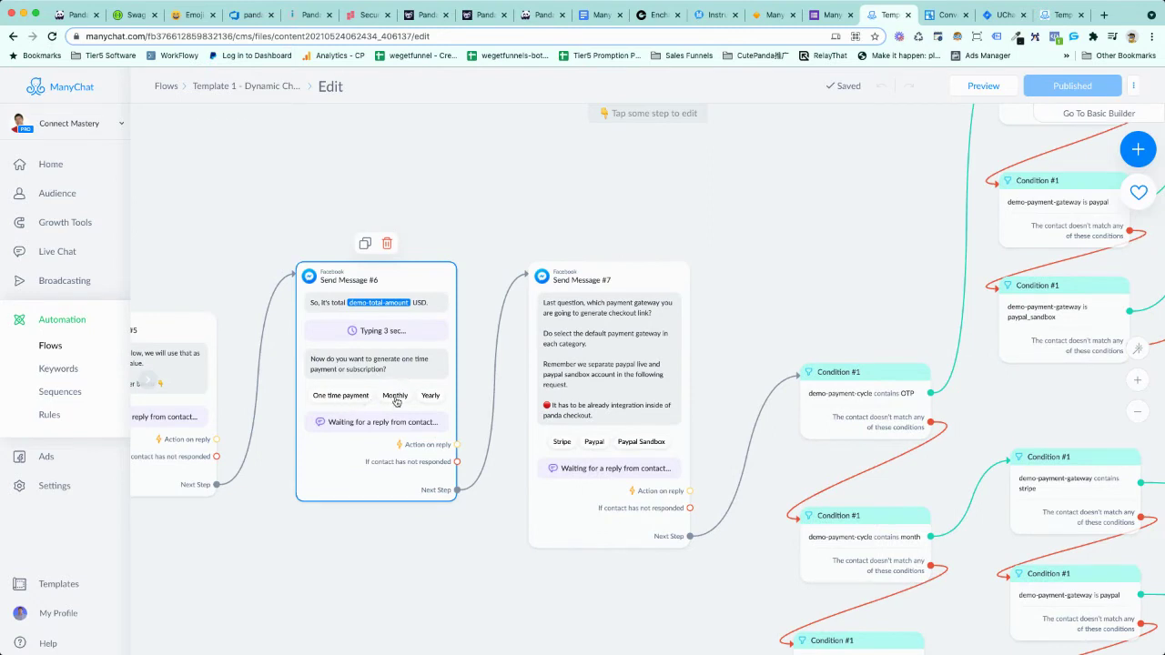
pyautogui.moveTo(734, 197); pyautogui.dragTo(527, 192)
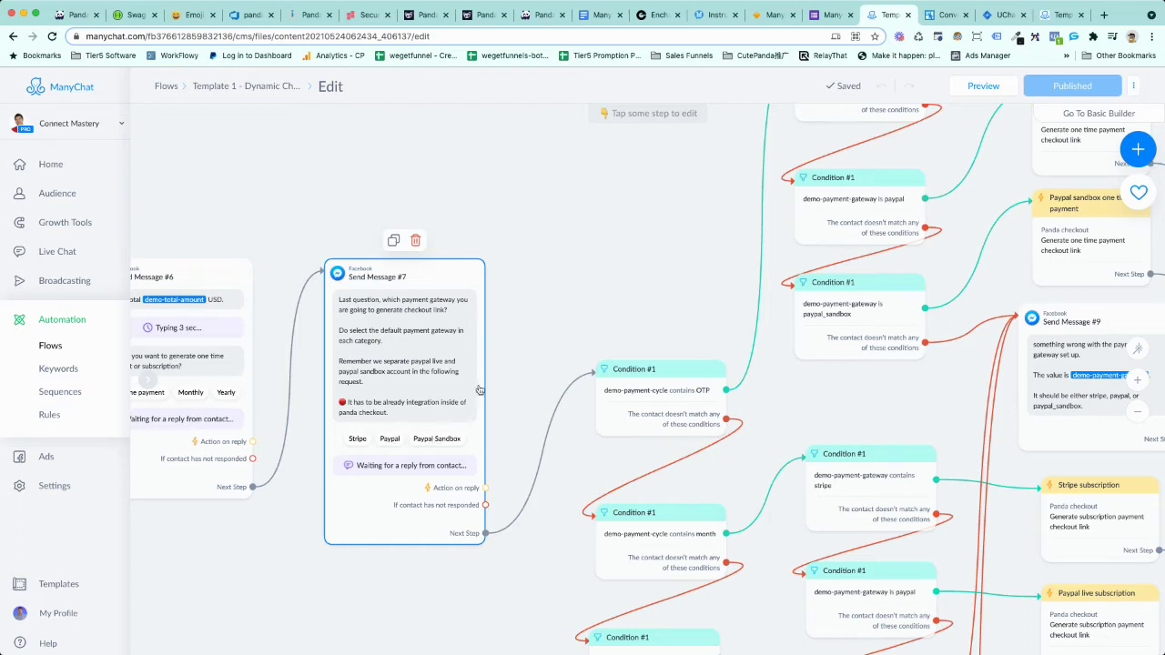
pyautogui.click(510, 373)
pyautogui.moveTo(546, 319); pyautogui.dragTo(433, 298)
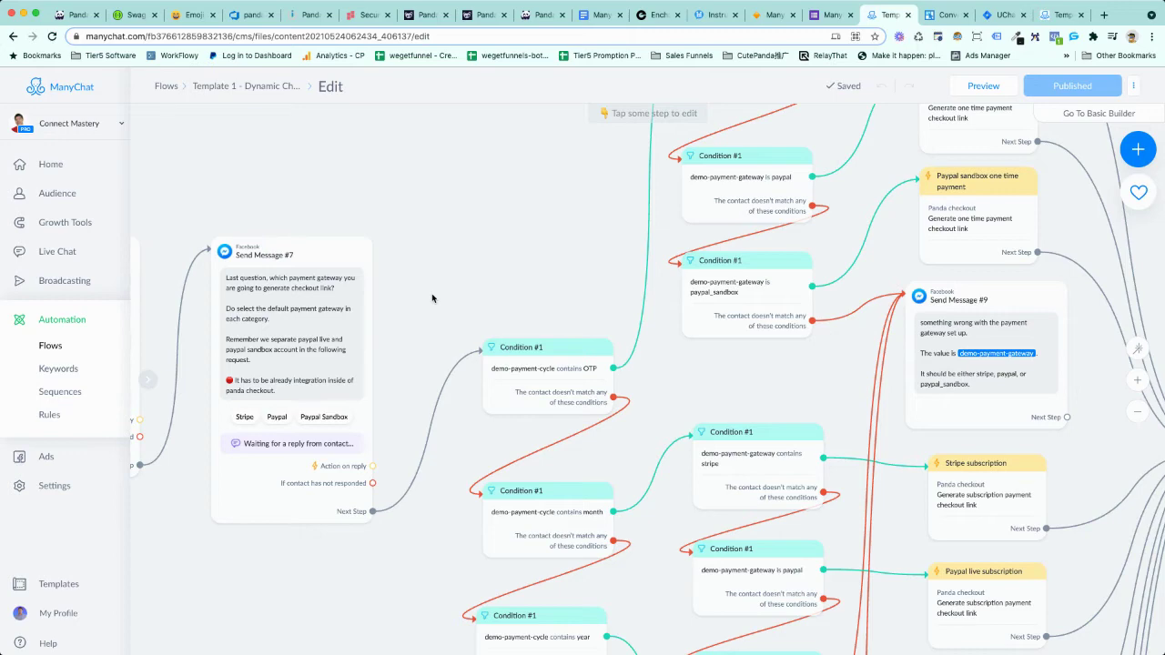
# Step: Follow the flow to the one time payment actions and open the Stripe one time payment step for editing
pyautogui.moveTo(535, 246); pyautogui.dragTo(263, 349)
pyautogui.moveTo(970, 237); pyautogui.dragTo(827, 255)
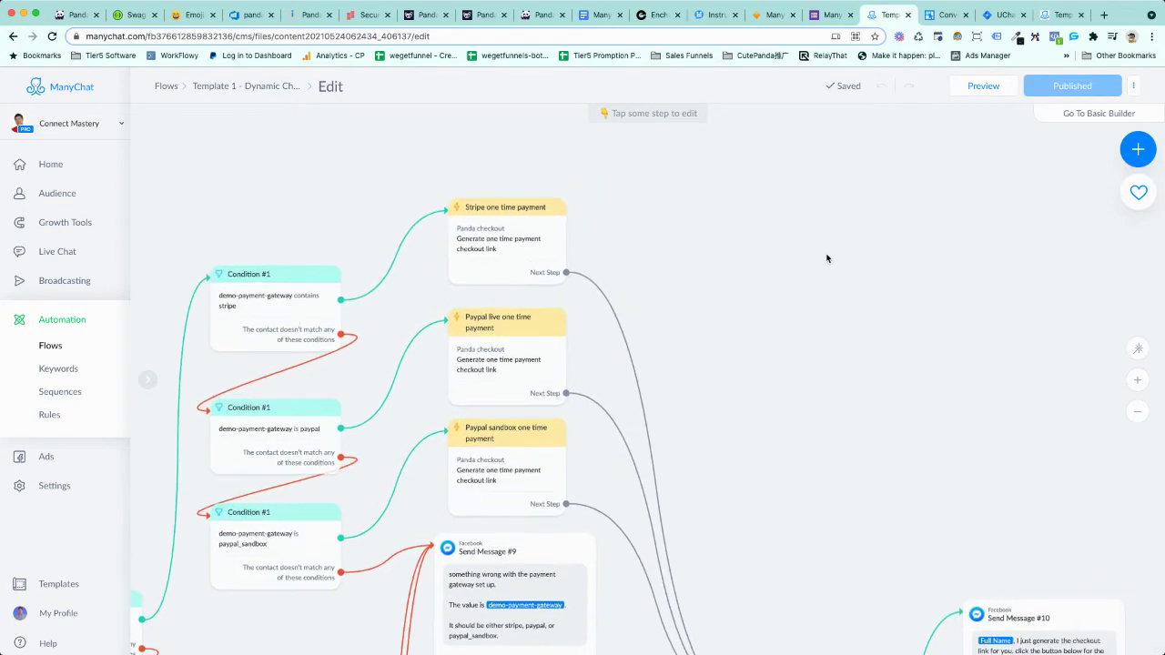
pyautogui.click(528, 266)
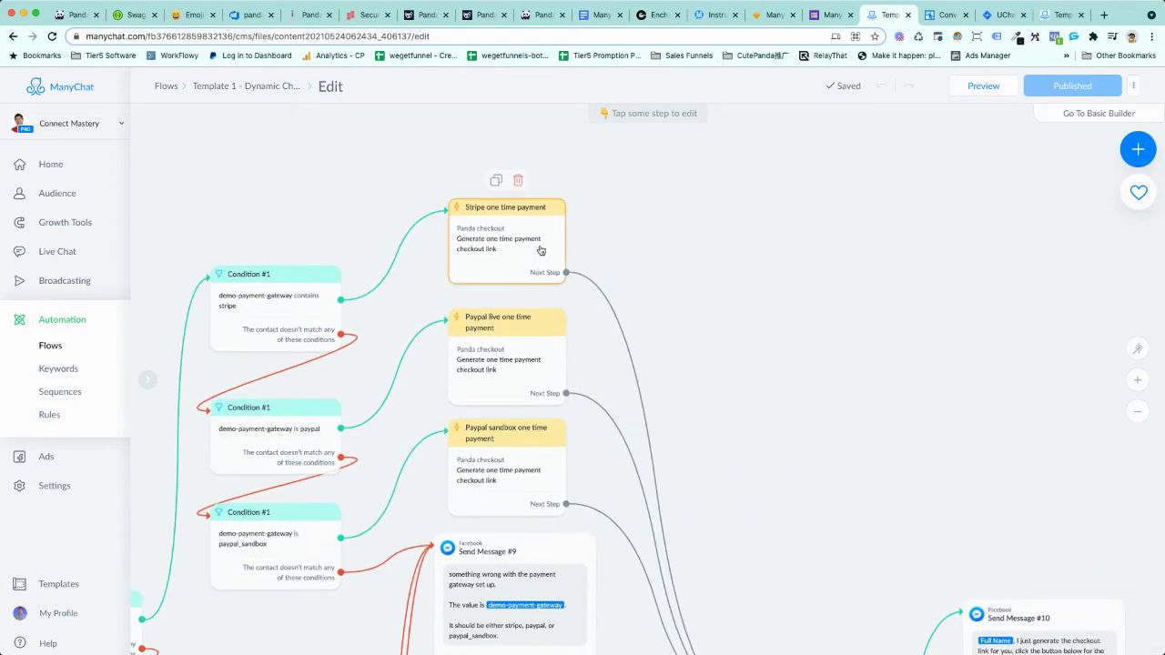
pyautogui.click(496, 246)
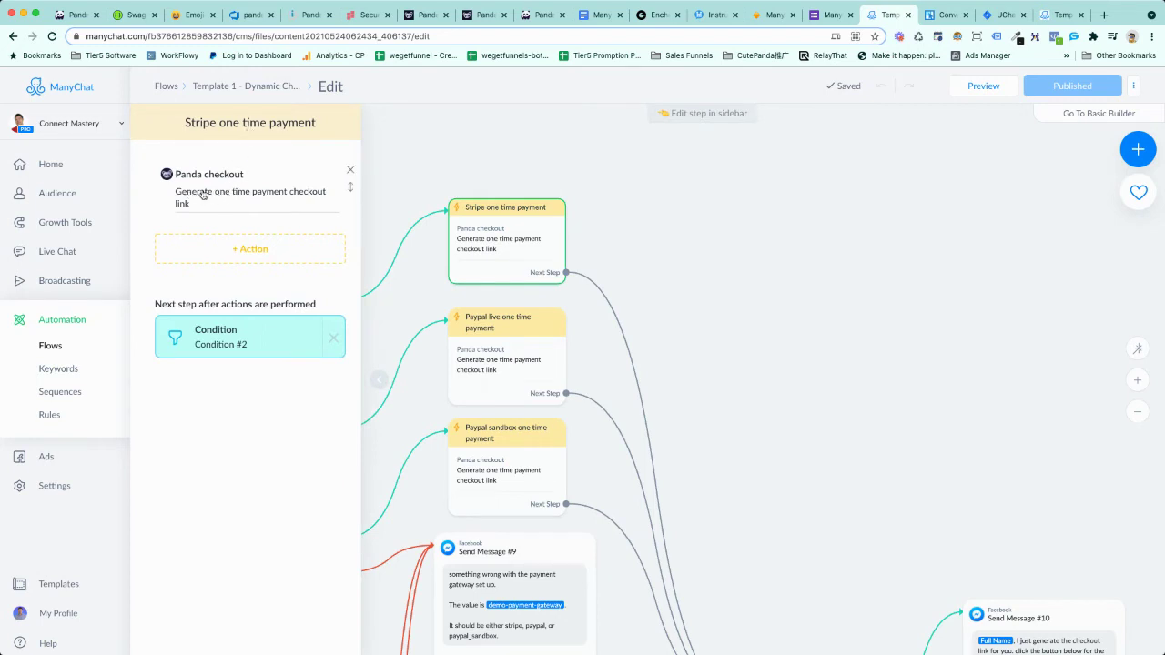
# Step: Look through the available action types and add a Panda checkout action to the Stripe one time payment step
pyautogui.click(254, 253)
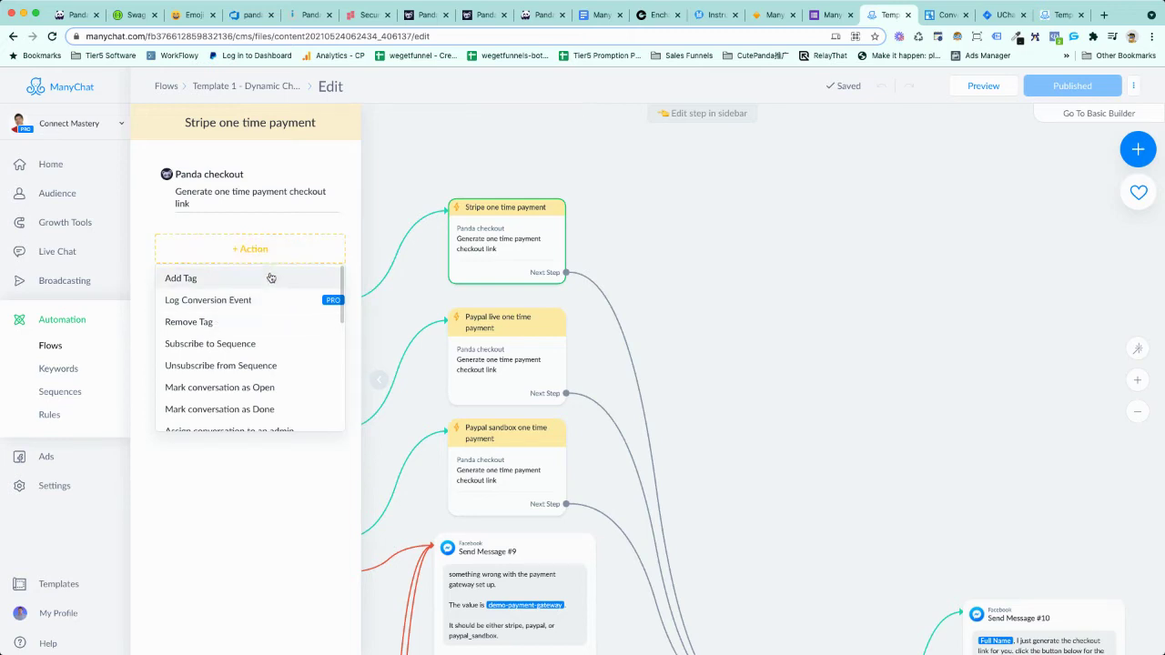
pyautogui.scroll(-2, 270, 278)
pyautogui.scroll(2, 271, 277)
pyautogui.scroll(-2, 271, 278)
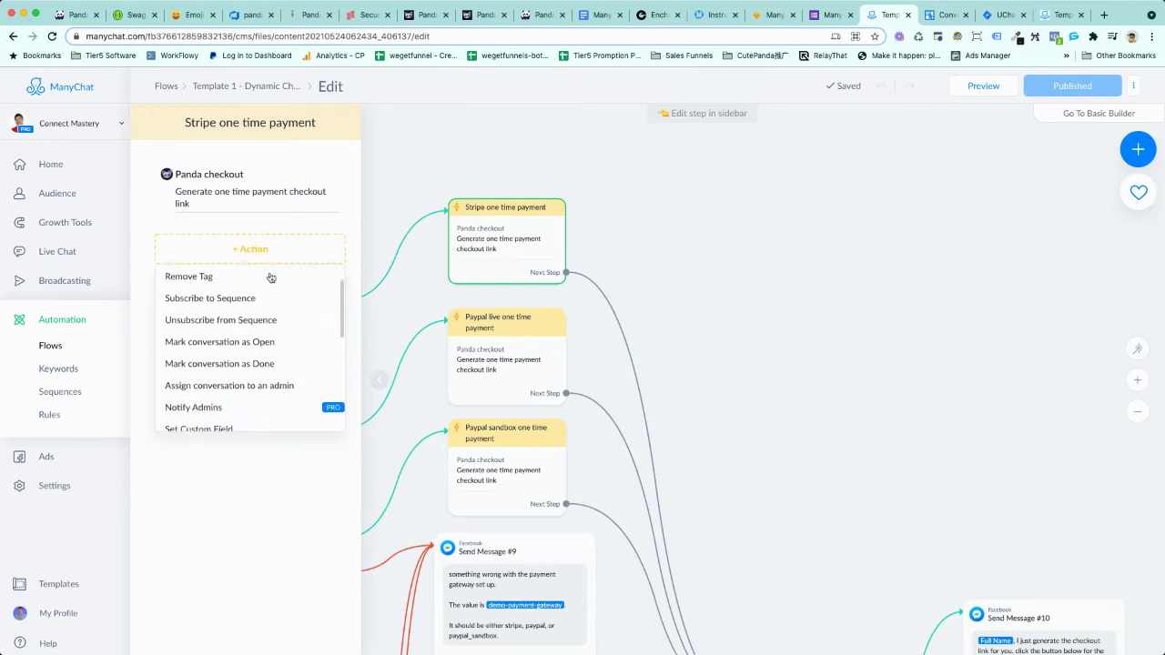
pyautogui.scroll(2, 271, 278)
pyautogui.scroll(-4, 270, 278)
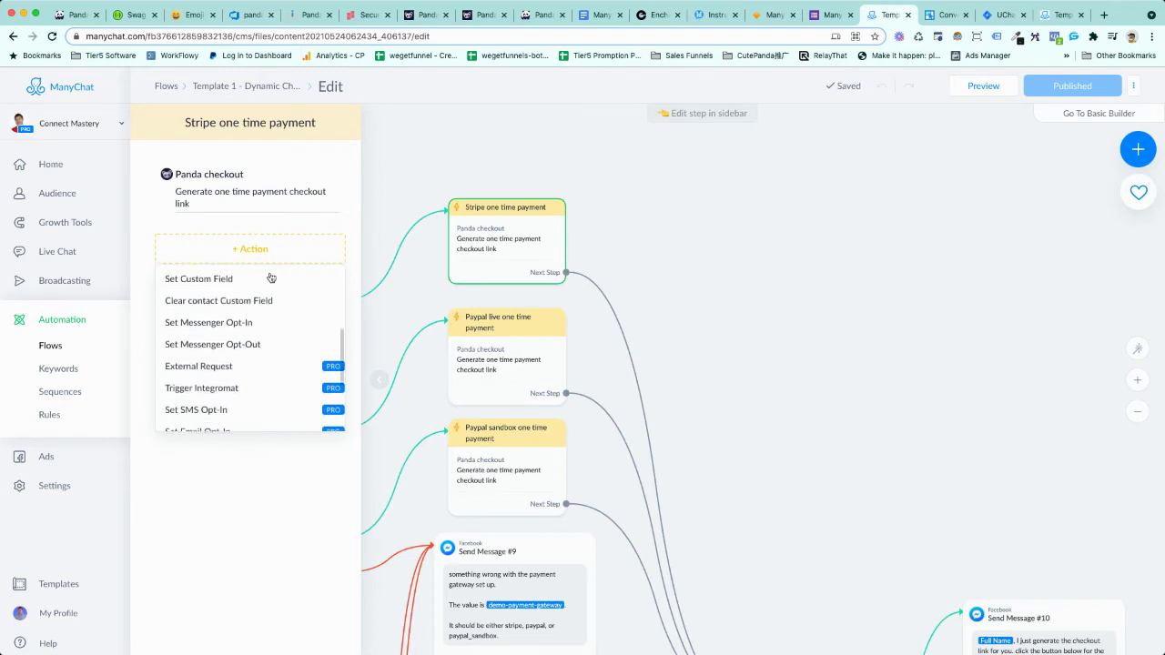
pyautogui.scroll(3, 271, 277)
pyautogui.scroll(-4, 268, 279)
pyautogui.scroll(3, 261, 364)
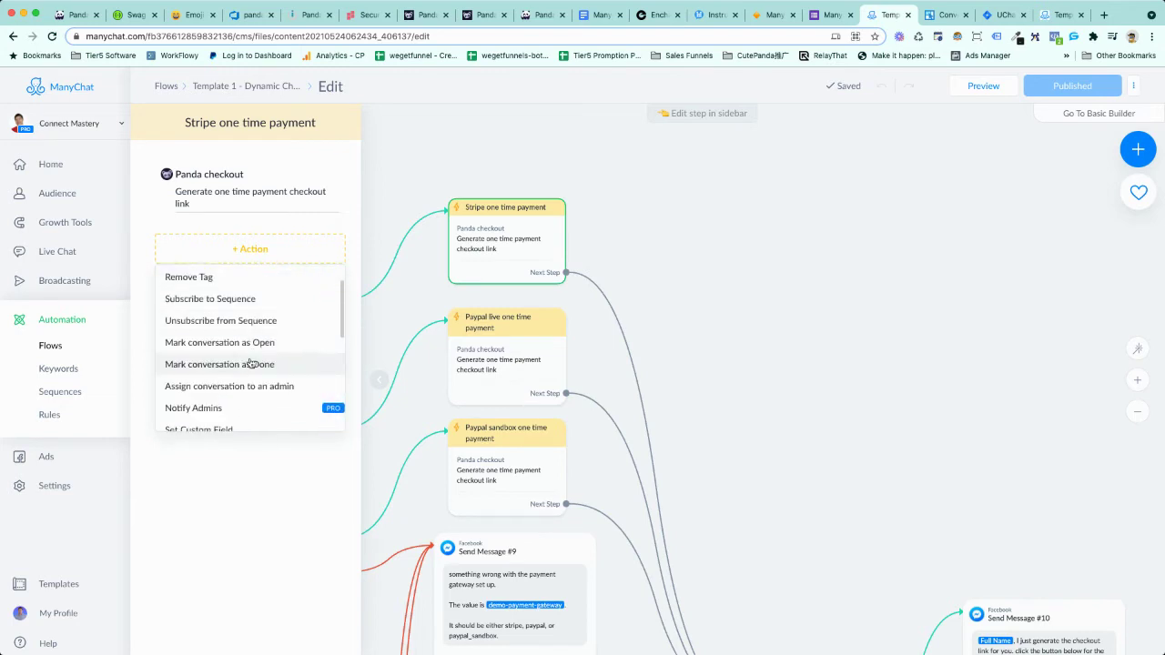
pyautogui.scroll(-1, 252, 363)
pyautogui.scroll(-6, 251, 363)
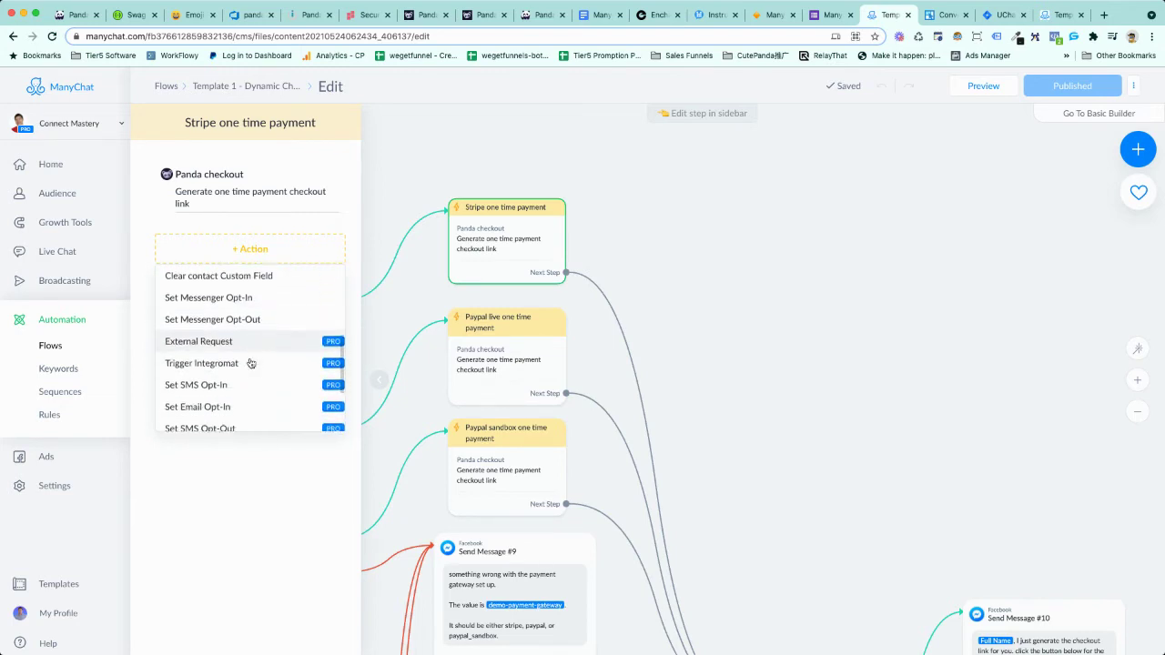
pyautogui.scroll(-1, 248, 383)
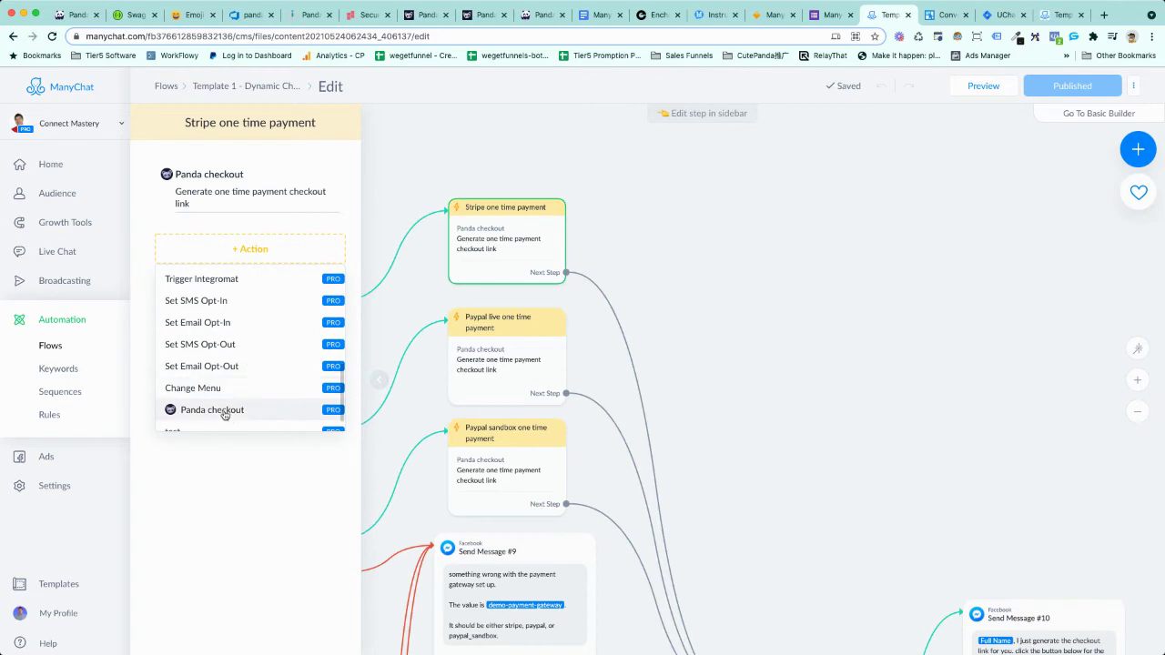
pyautogui.click(225, 412)
# Step: Review the Panda checkout actions and choose Generate one time payment checkout link for the new action
pyautogui.click(209, 258)
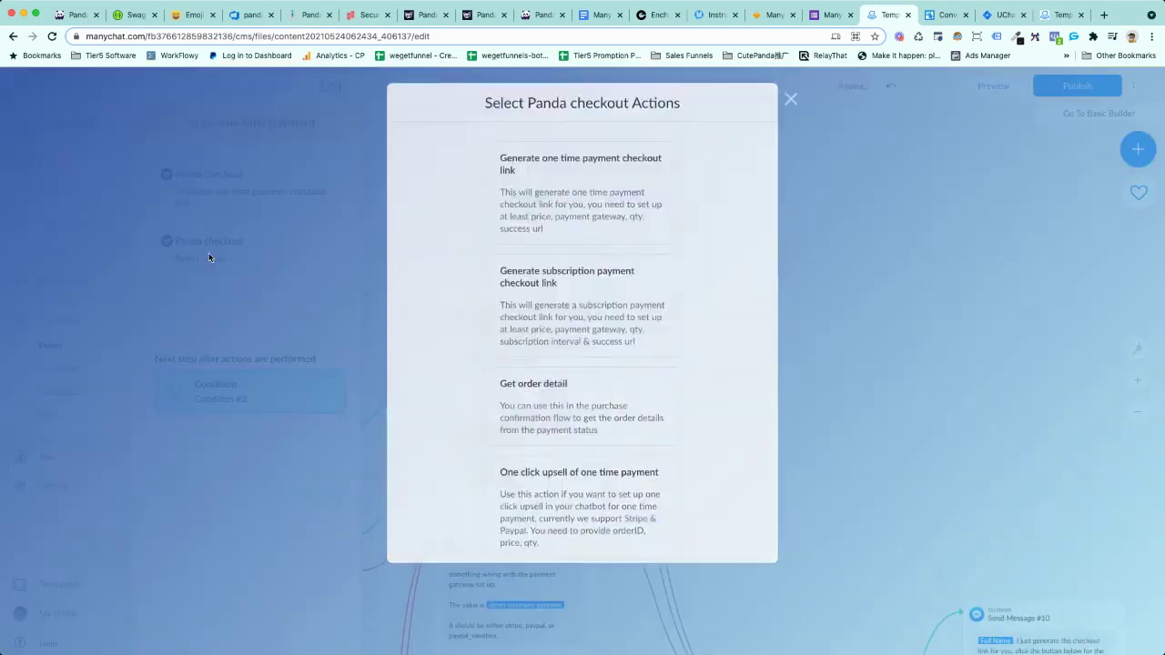
pyautogui.scroll(-4, 606, 188)
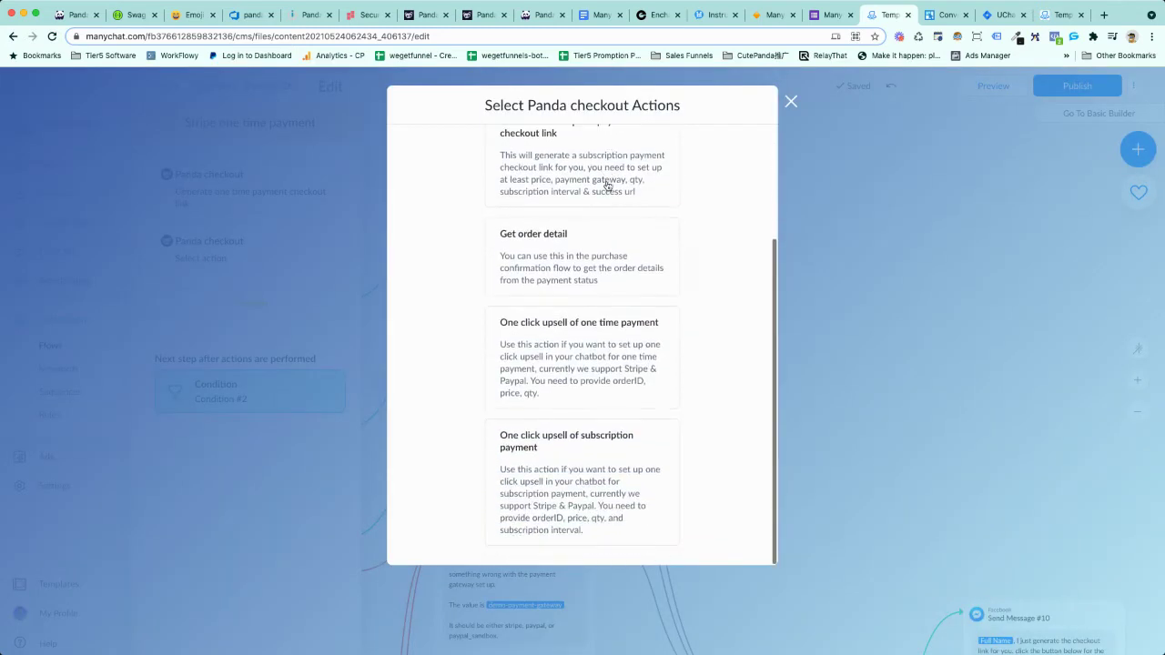
pyautogui.scroll(4, 606, 186)
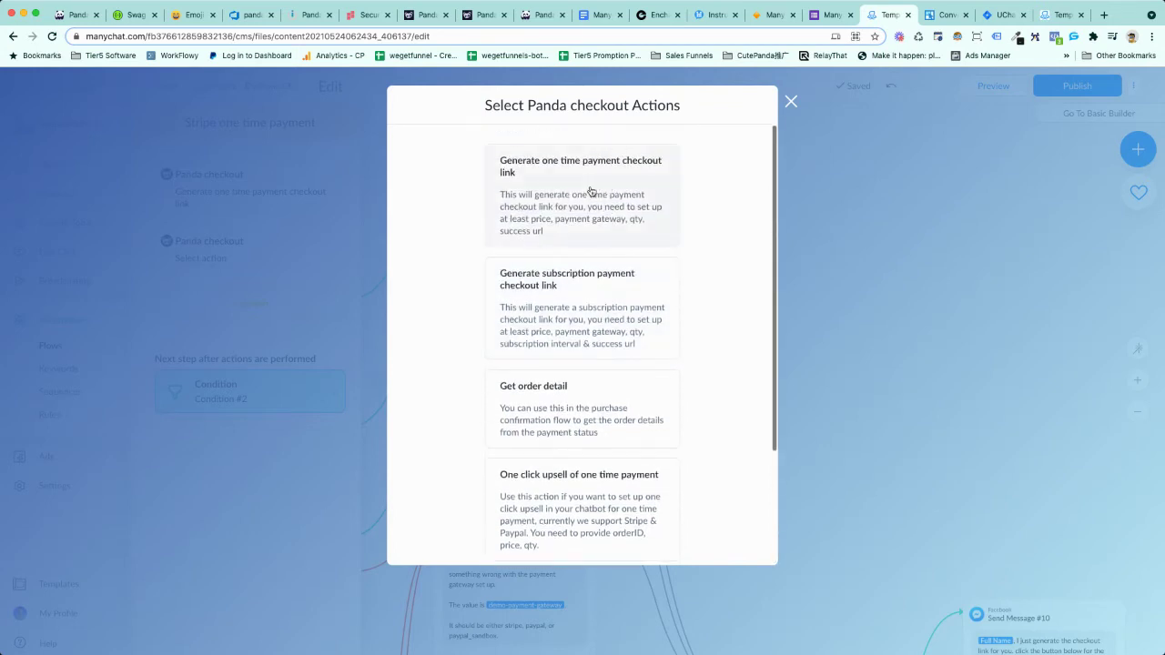
pyautogui.click(590, 191)
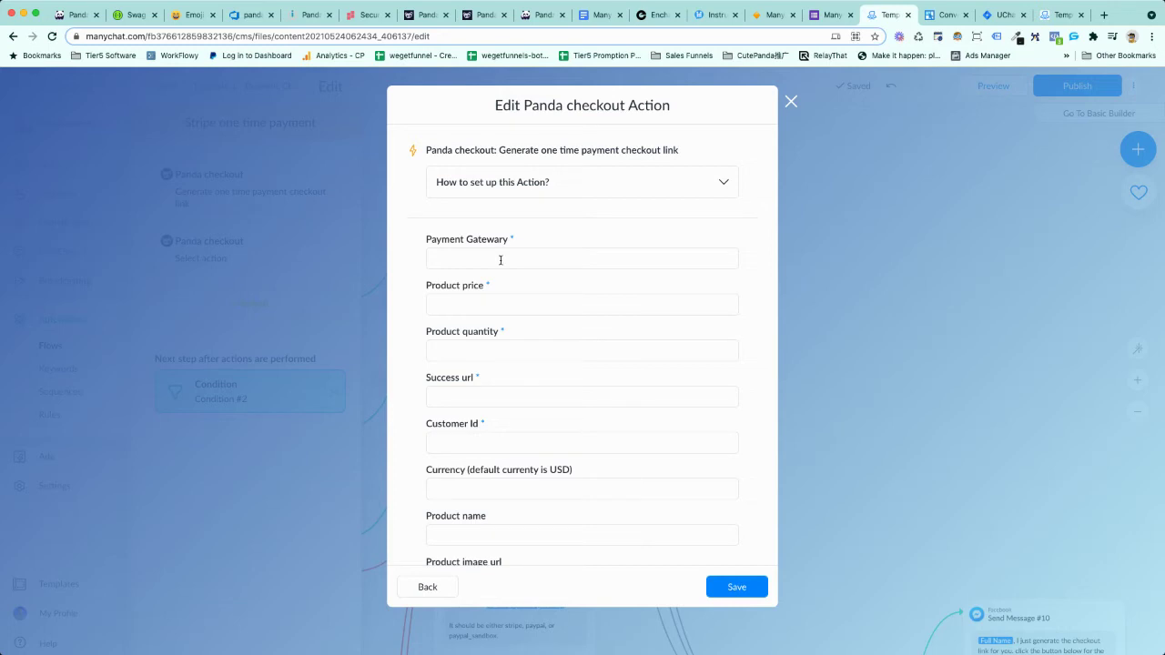
# Step: Examine the required fields of the checkout link action, including the payment gateway choices and the Customer Id fields
pyautogui.click(479, 258)
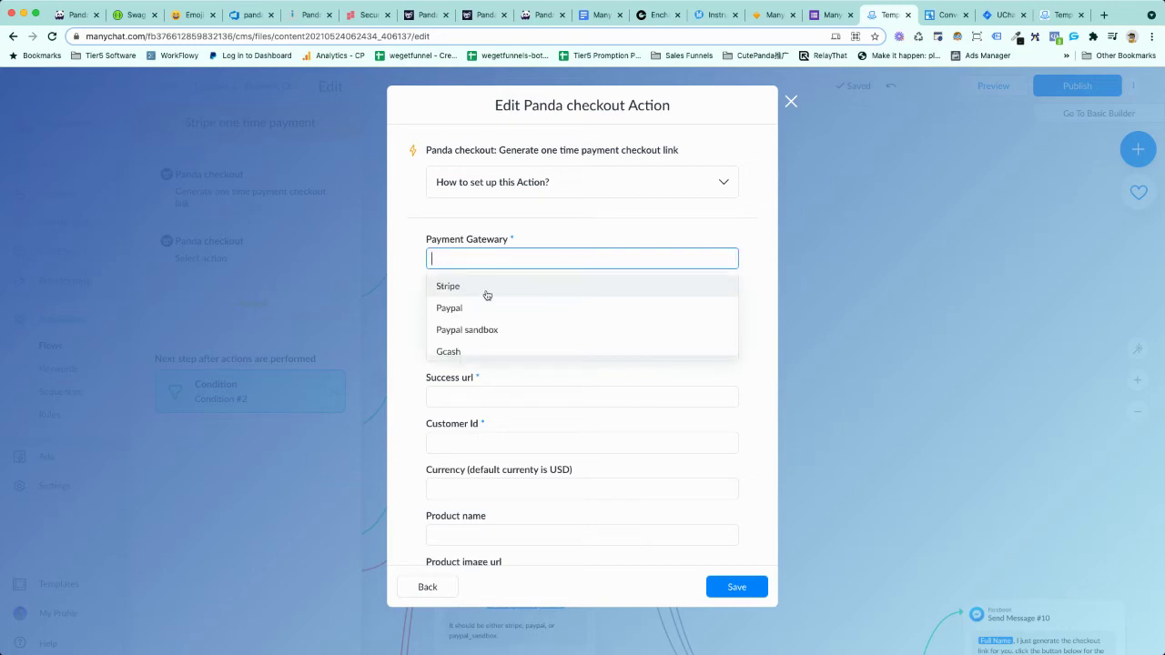
pyautogui.click(462, 301)
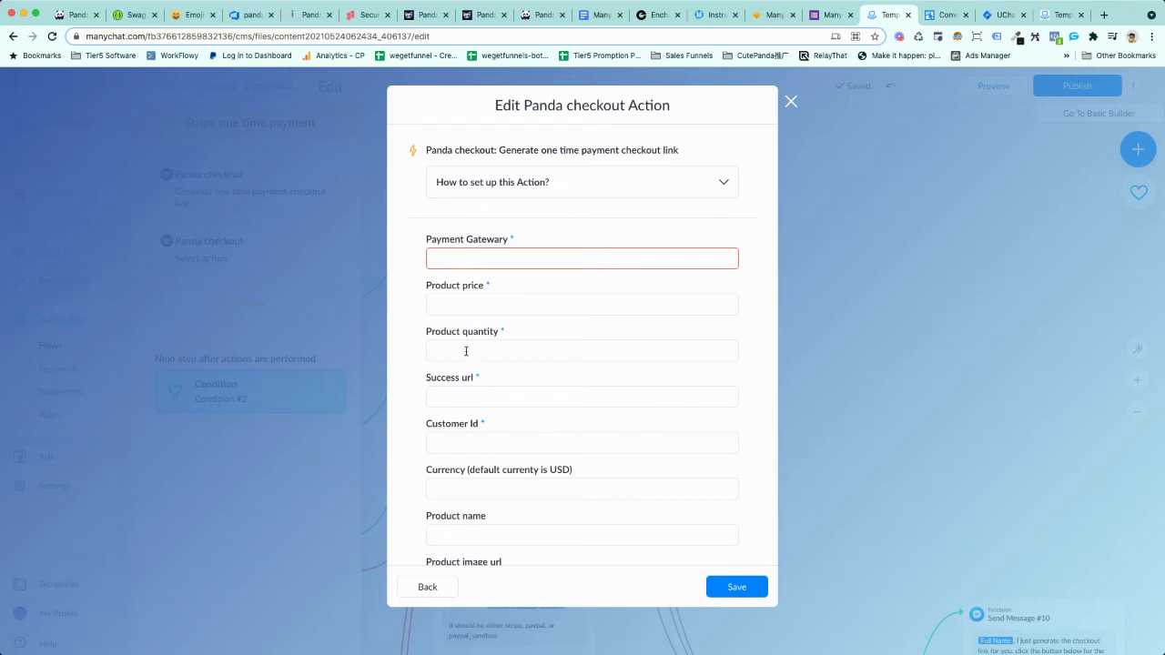
pyautogui.scroll(-2, 466, 351)
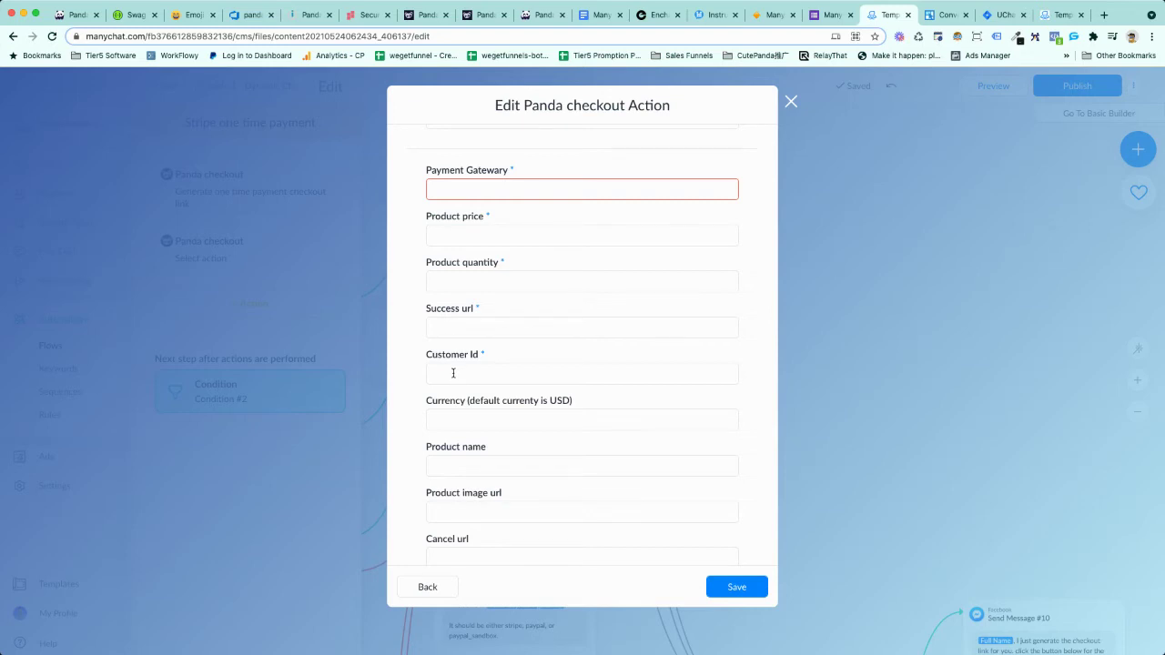
pyautogui.scroll(-1, 455, 368)
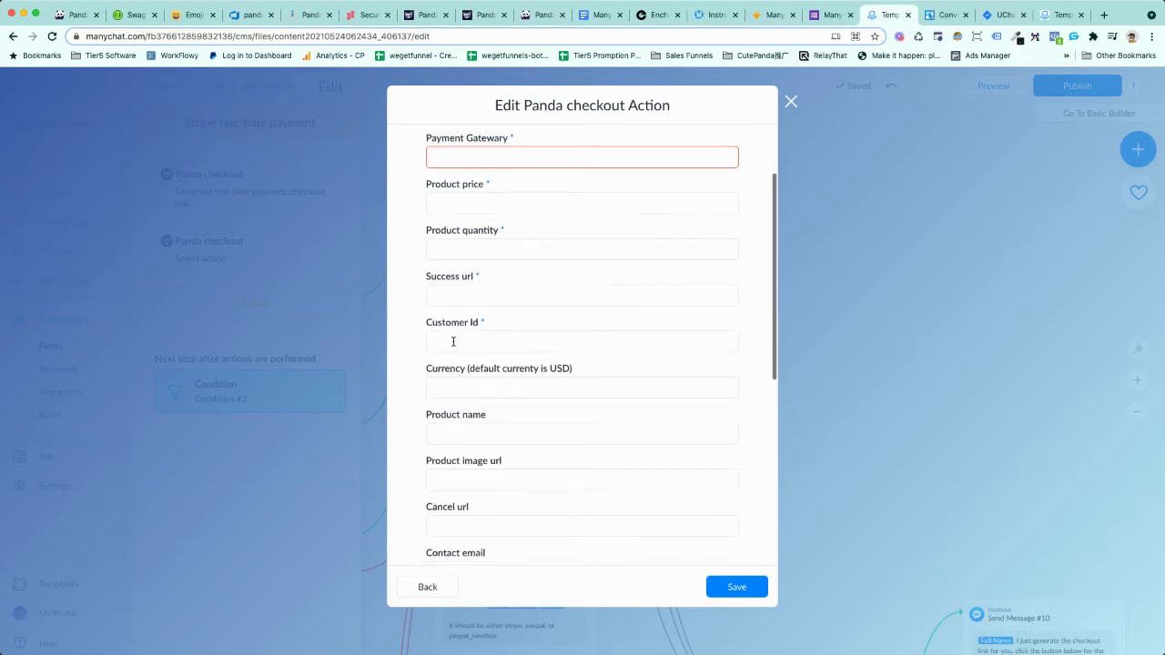
pyautogui.click(452, 341)
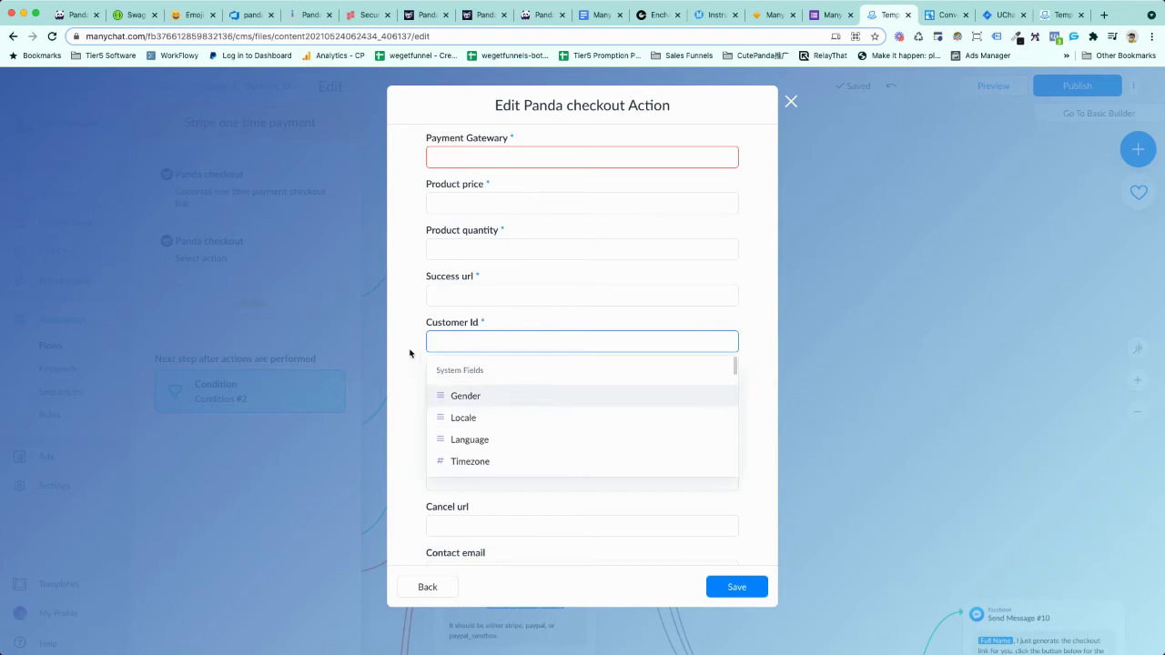
pyautogui.click(409, 347)
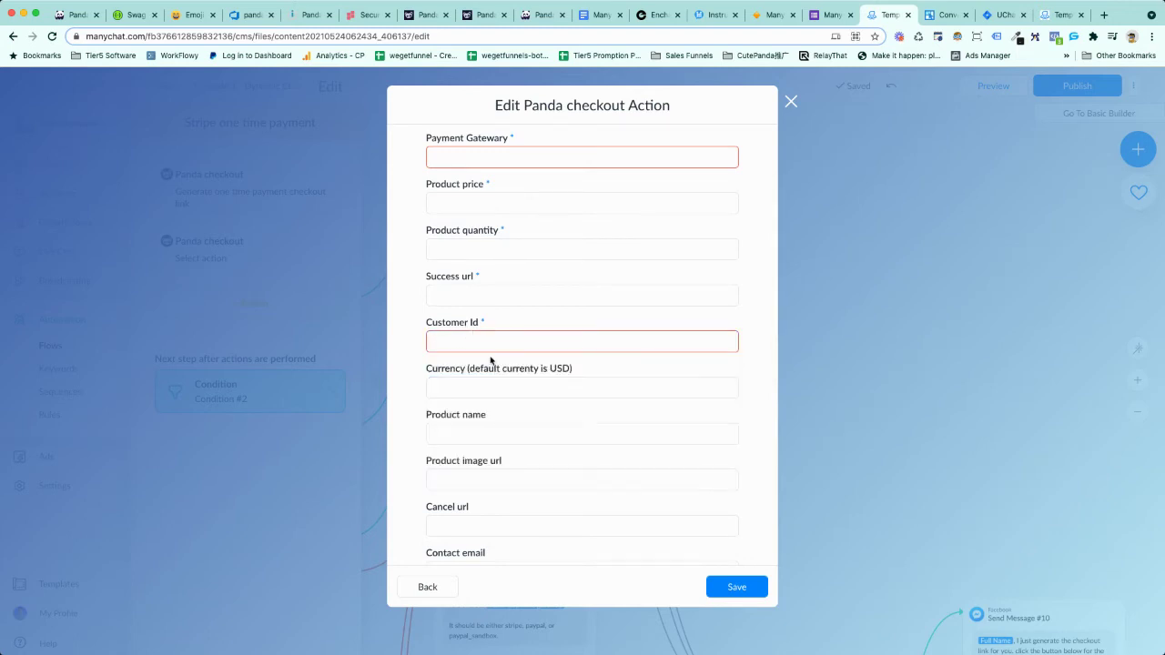
# Step: Look through the currency choices of the checkout link action without selecting one
pyautogui.scroll(-1, 492, 362)
pyautogui.click(488, 356)
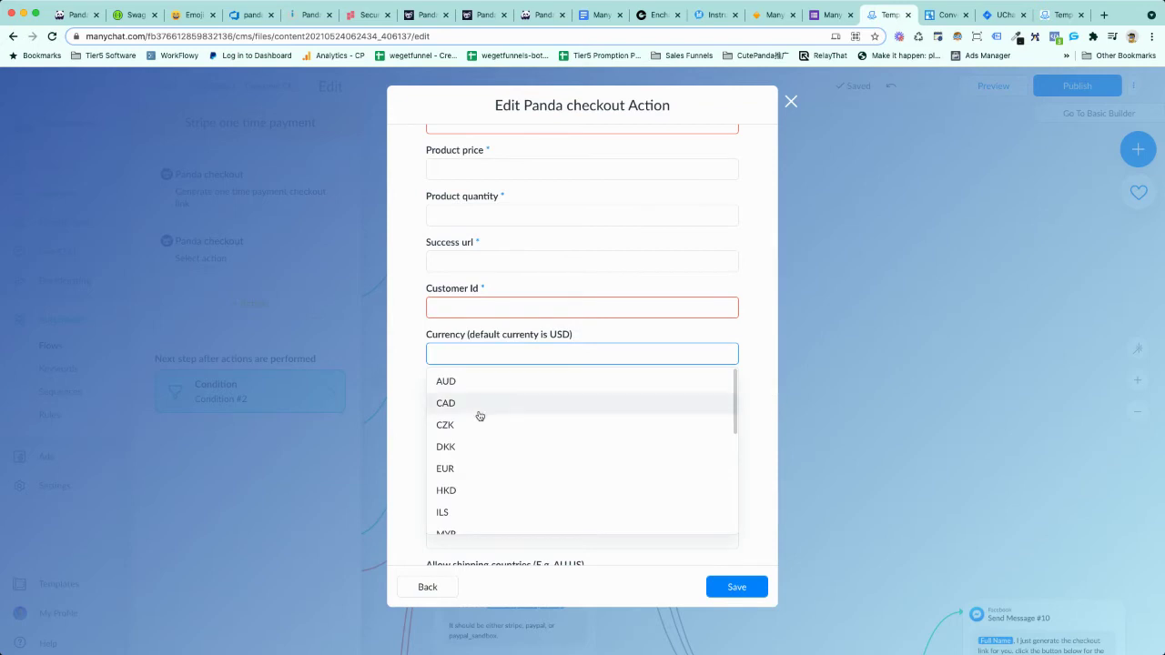
pyautogui.scroll(-6, 480, 416)
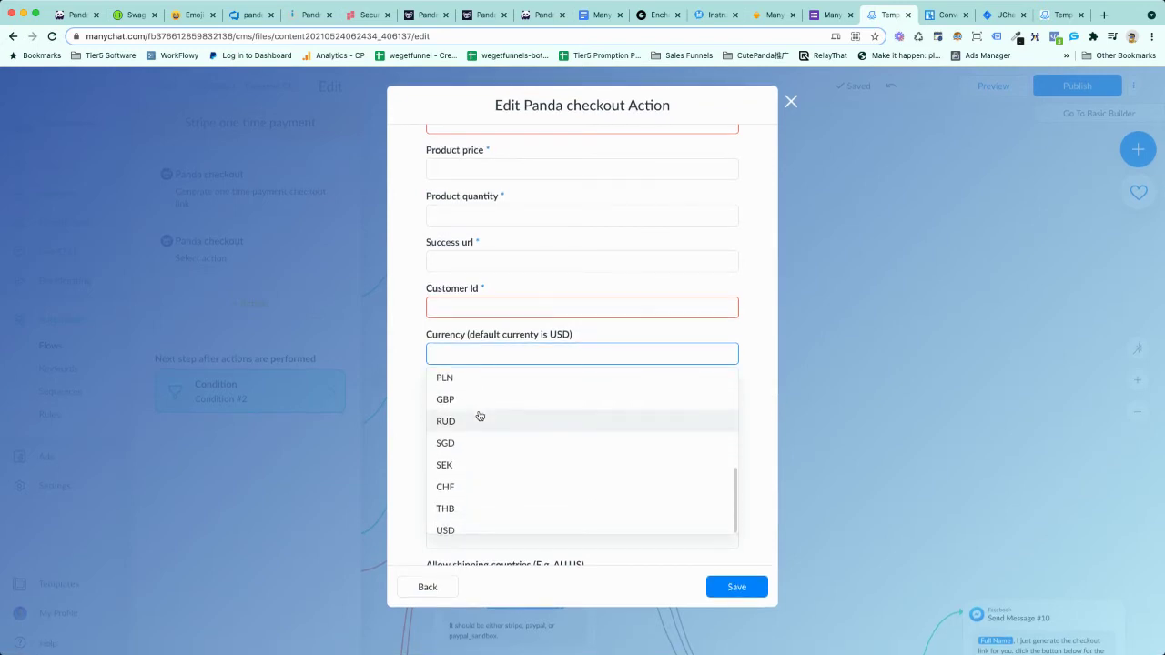
pyautogui.scroll(6, 445, 400)
pyautogui.click(416, 382)
pyautogui.scroll(-1, 478, 397)
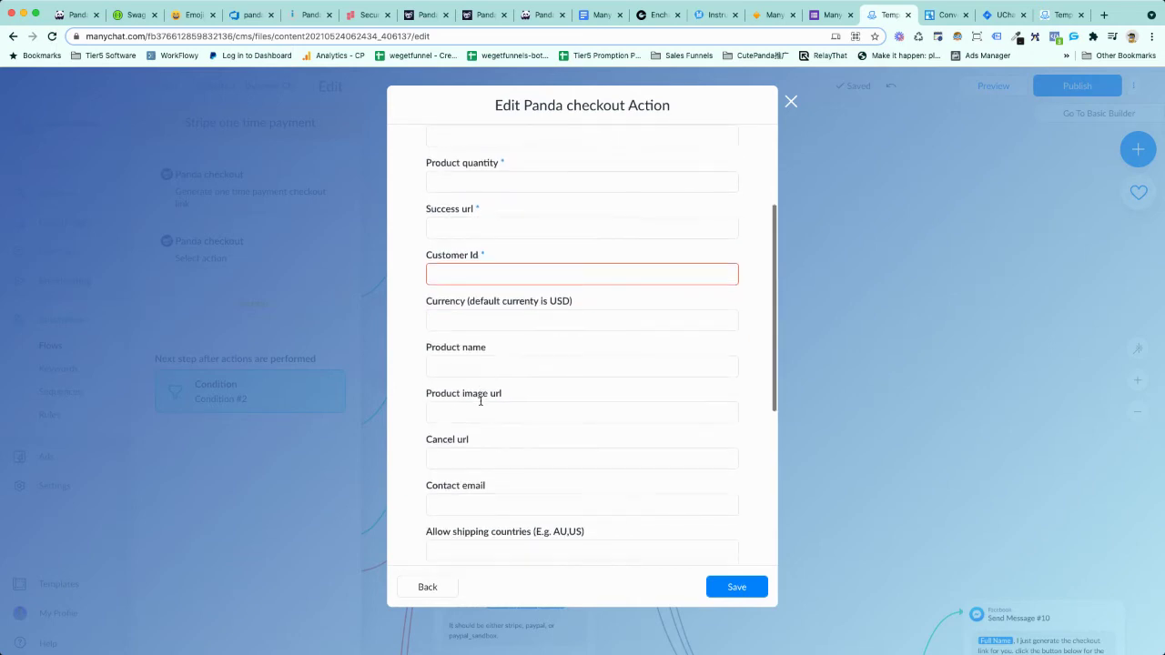
# Step: Examine the optional product, cancel URL, contact email, shipping countries, PandaCheckout flow ID and Chatbot flow ID fields
pyautogui.scroll(-1, 481, 401)
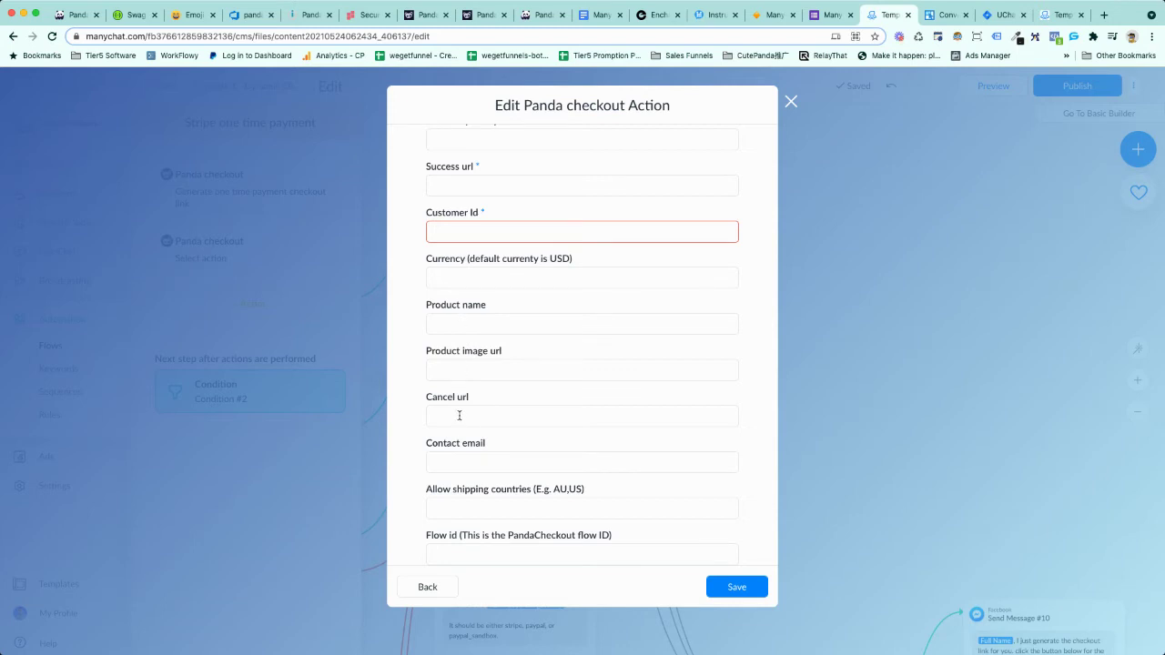
pyautogui.scroll(-3, 458, 415)
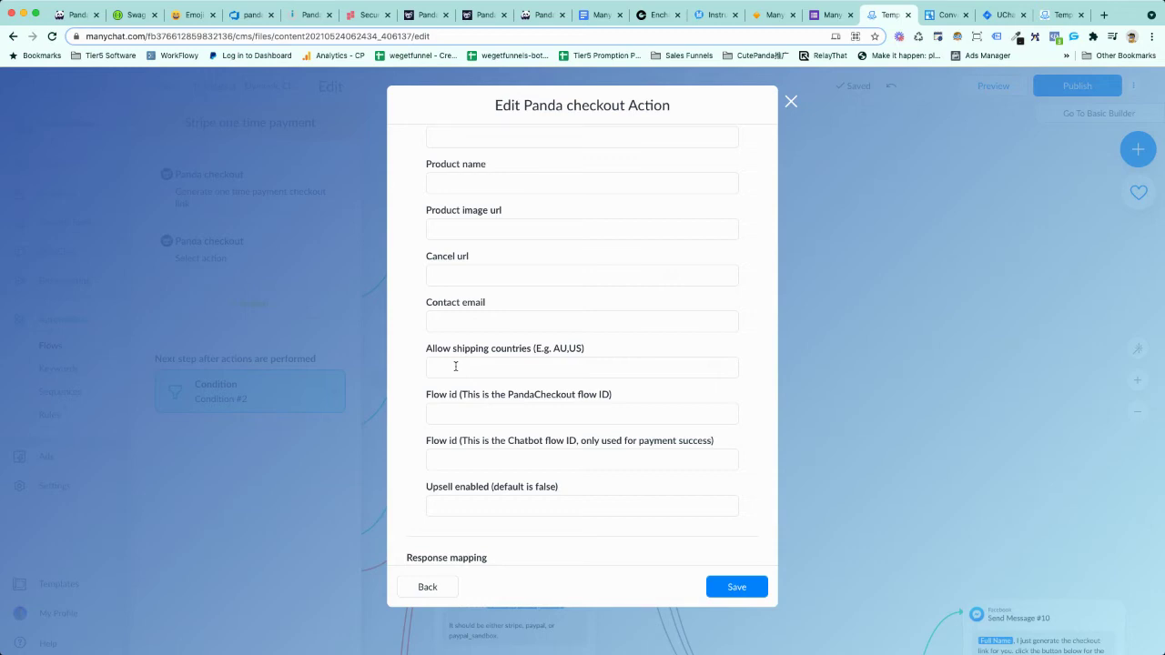
pyautogui.click(510, 366)
pyautogui.click(587, 351)
pyautogui.moveTo(554, 349); pyautogui.dragTo(579, 348)
pyautogui.click(609, 352)
pyautogui.scroll(-1, 466, 412)
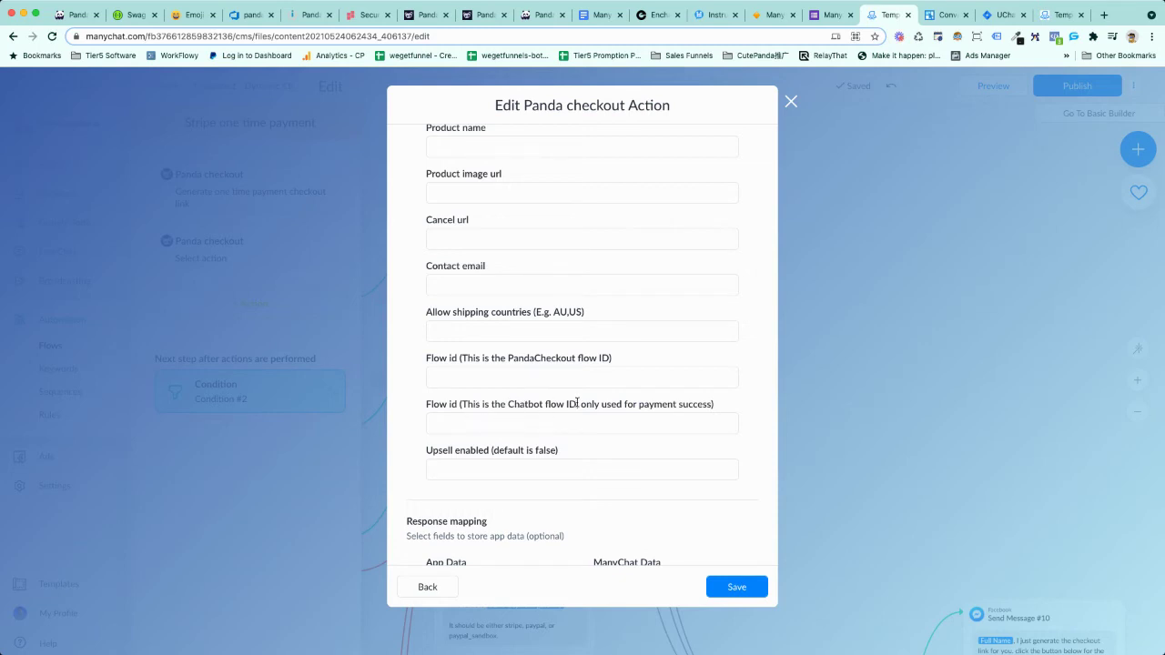
pyautogui.moveTo(577, 403); pyautogui.dragTo(510, 403)
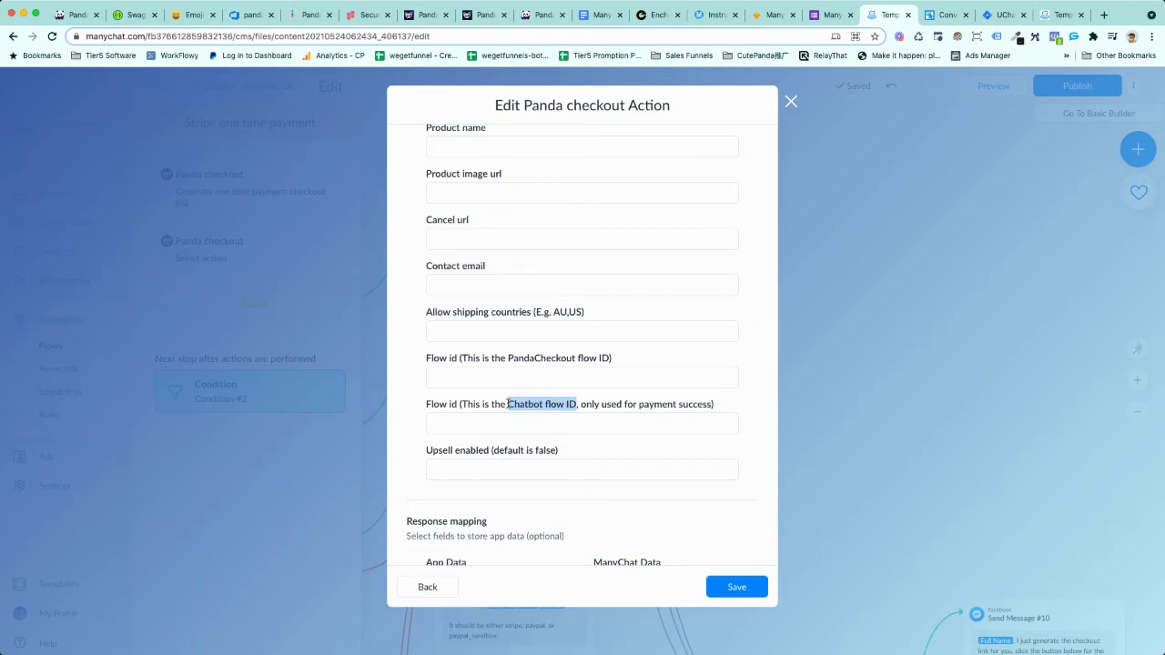
pyautogui.click(456, 376)
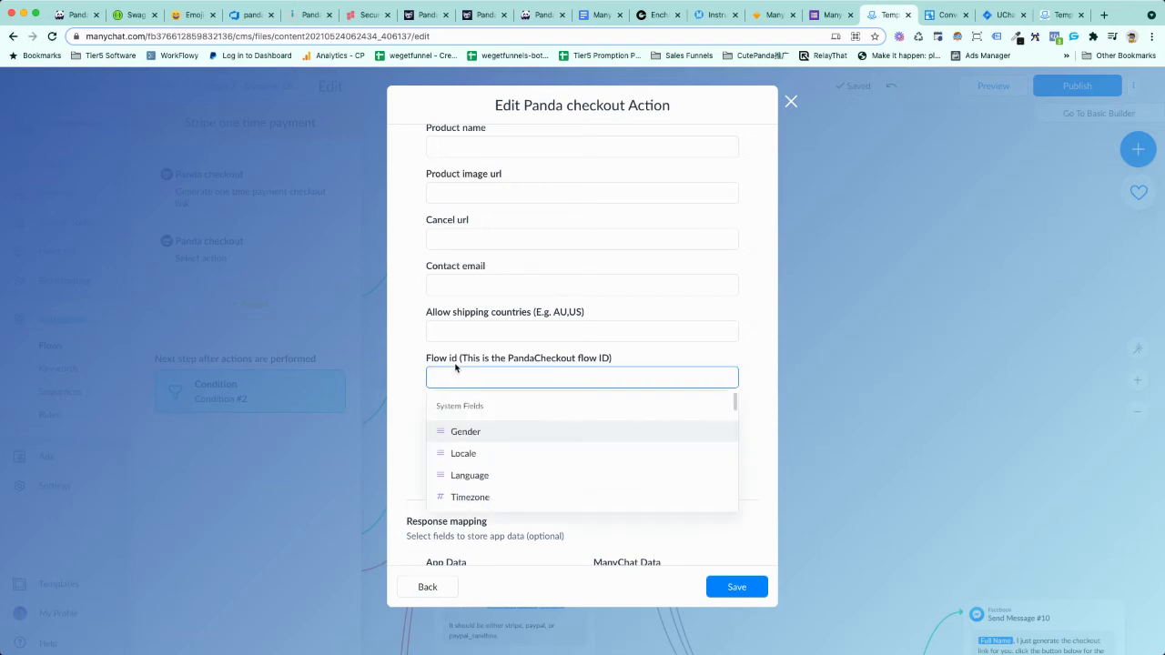
pyautogui.click(543, 357)
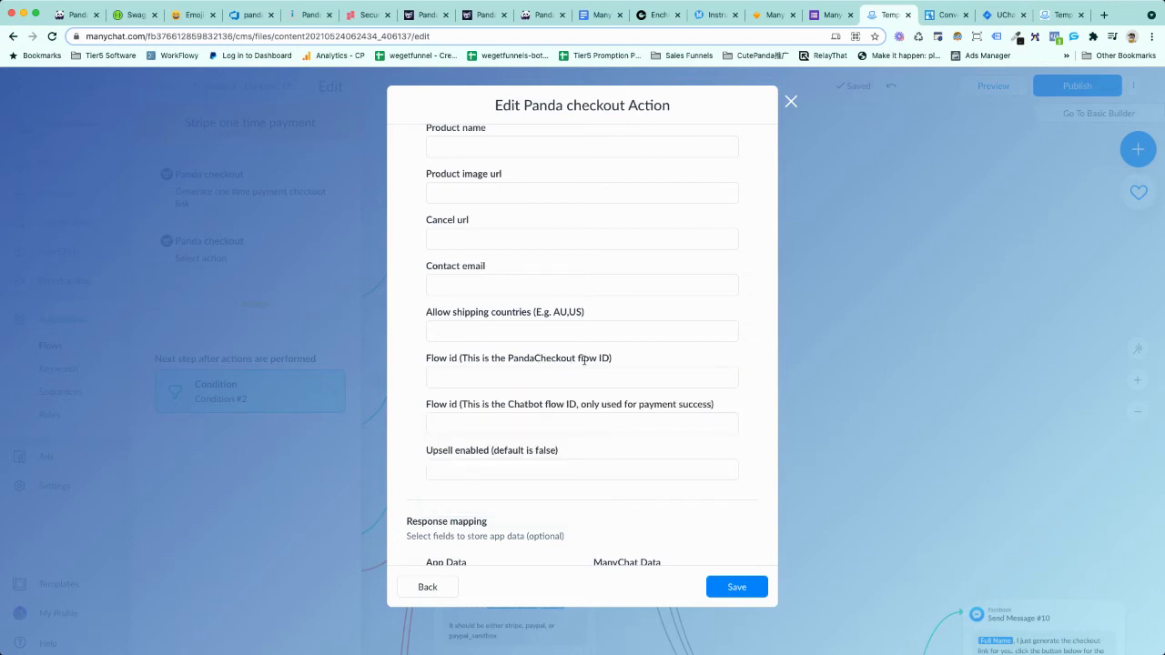
pyautogui.moveTo(607, 359); pyautogui.dragTo(512, 359)
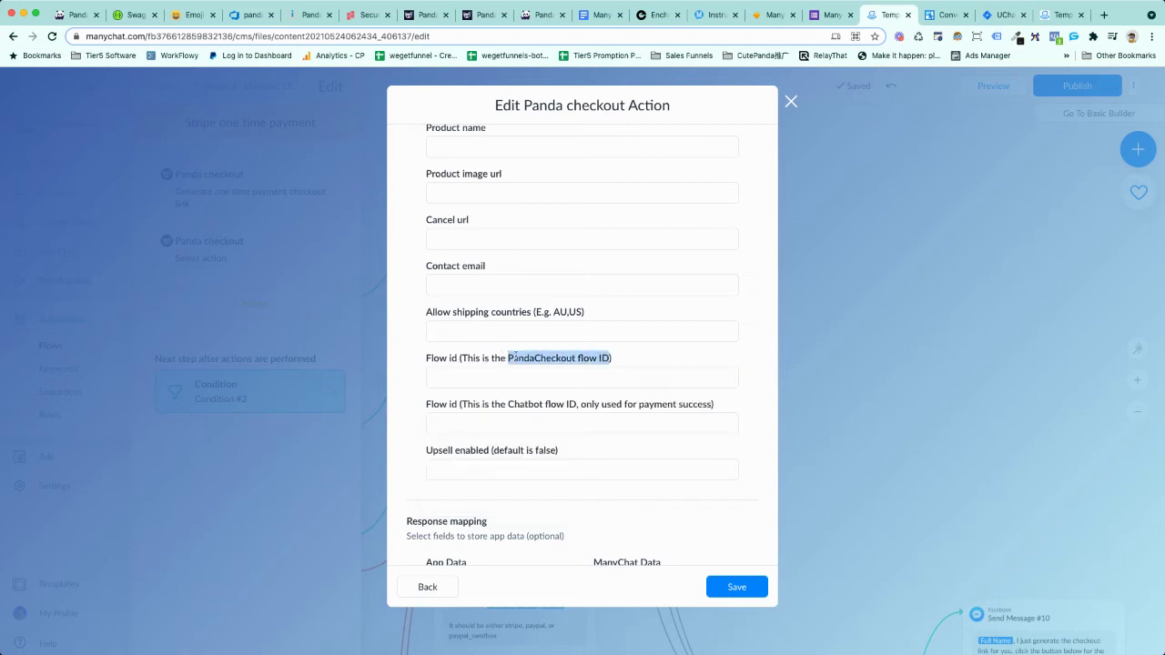
# Step: Switch to the Panda Checkout app and start a new flow named "sample" from its flows
pyautogui.click(540, 17)
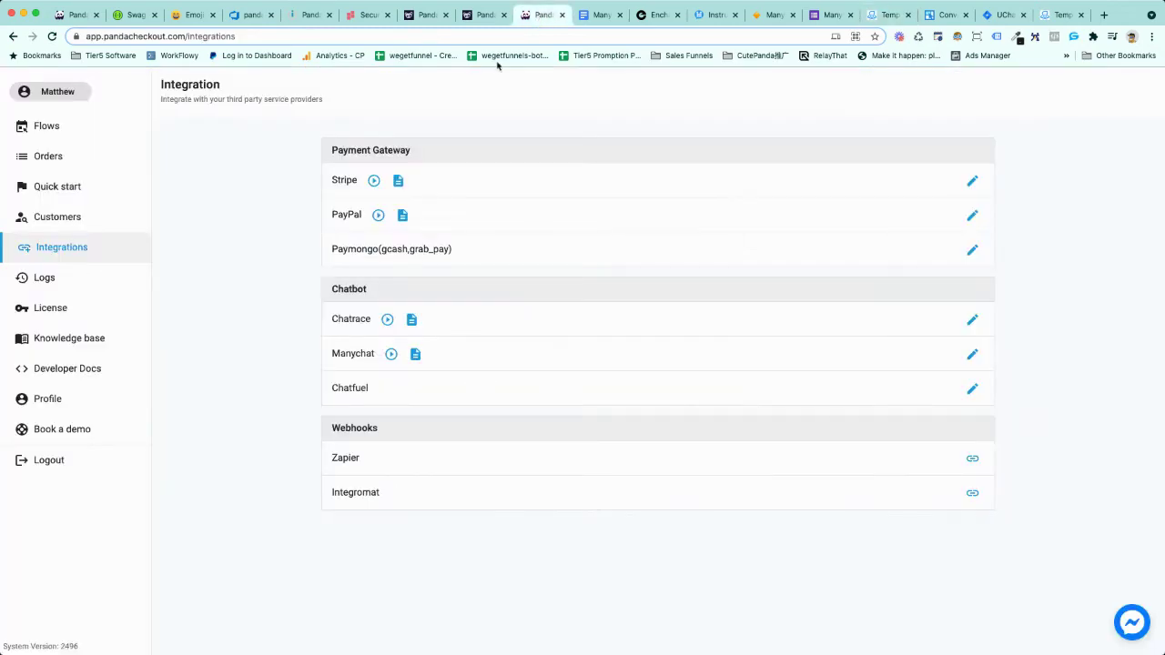
pyautogui.click(50, 126)
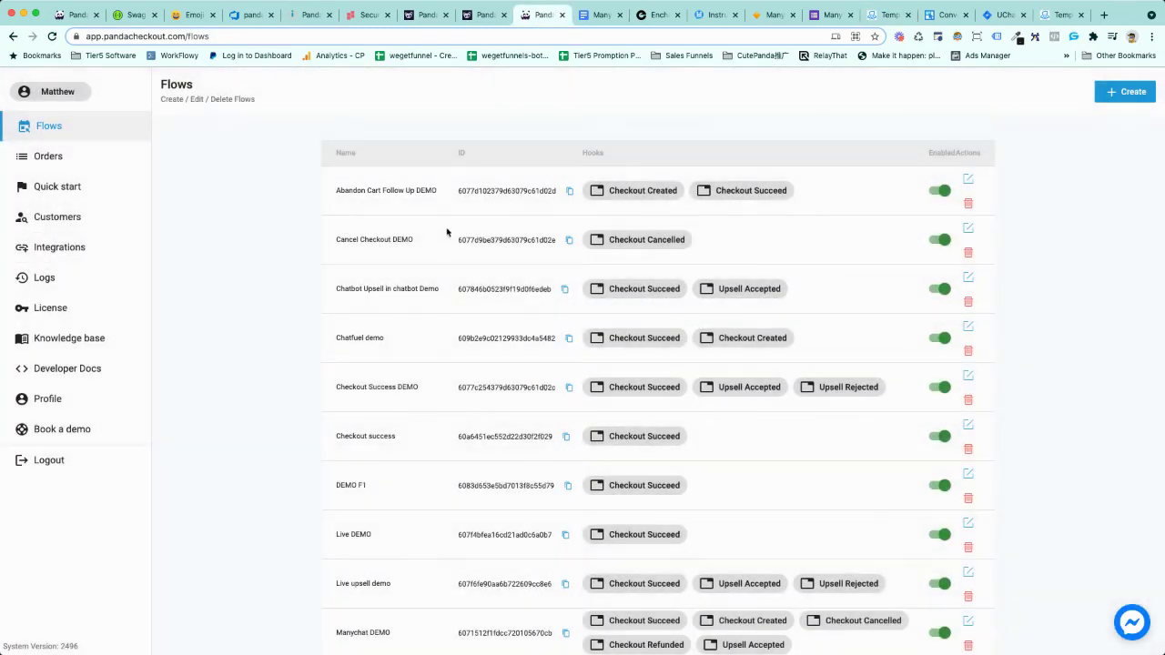
pyautogui.click(1124, 93)
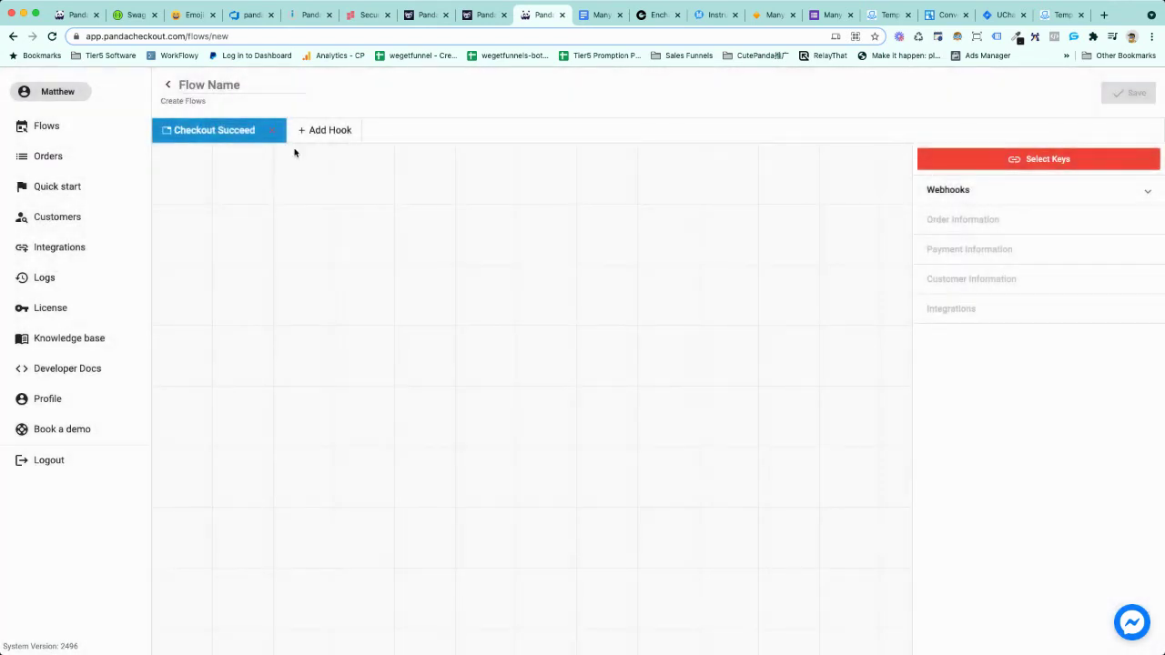
pyautogui.click(226, 85)
pyautogui.write('s')
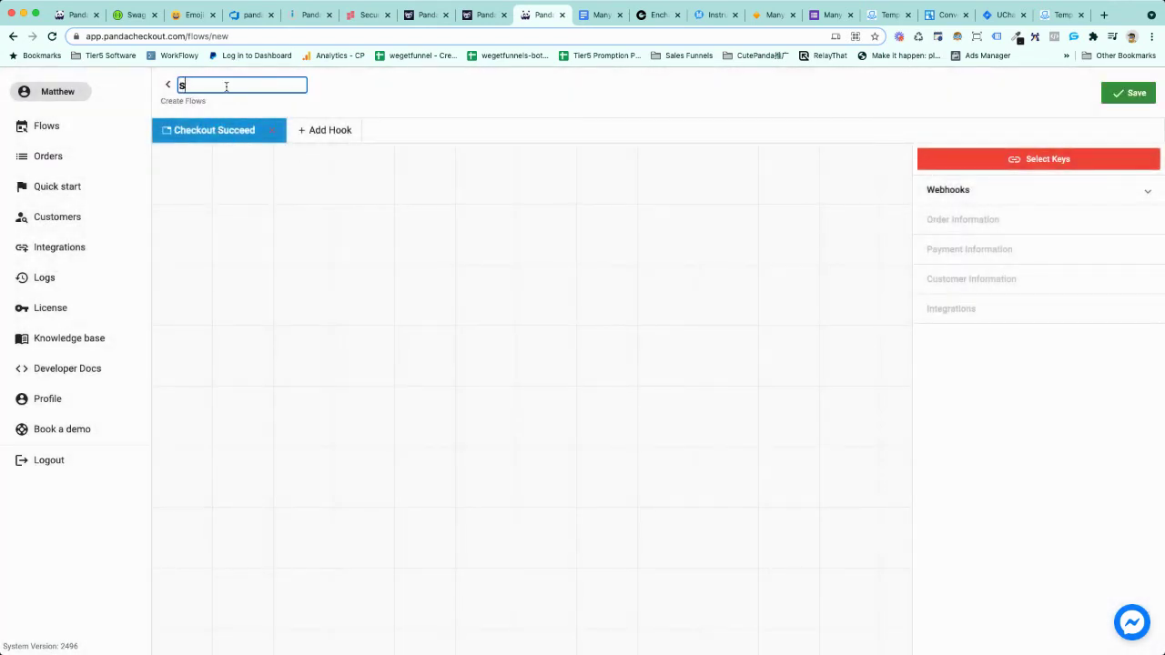
pyautogui.write('ample')
# Step: Add the Checkout Succeed hook to the sample flow after reviewing the available hook types, and save the flow
pyautogui.click(315, 131)
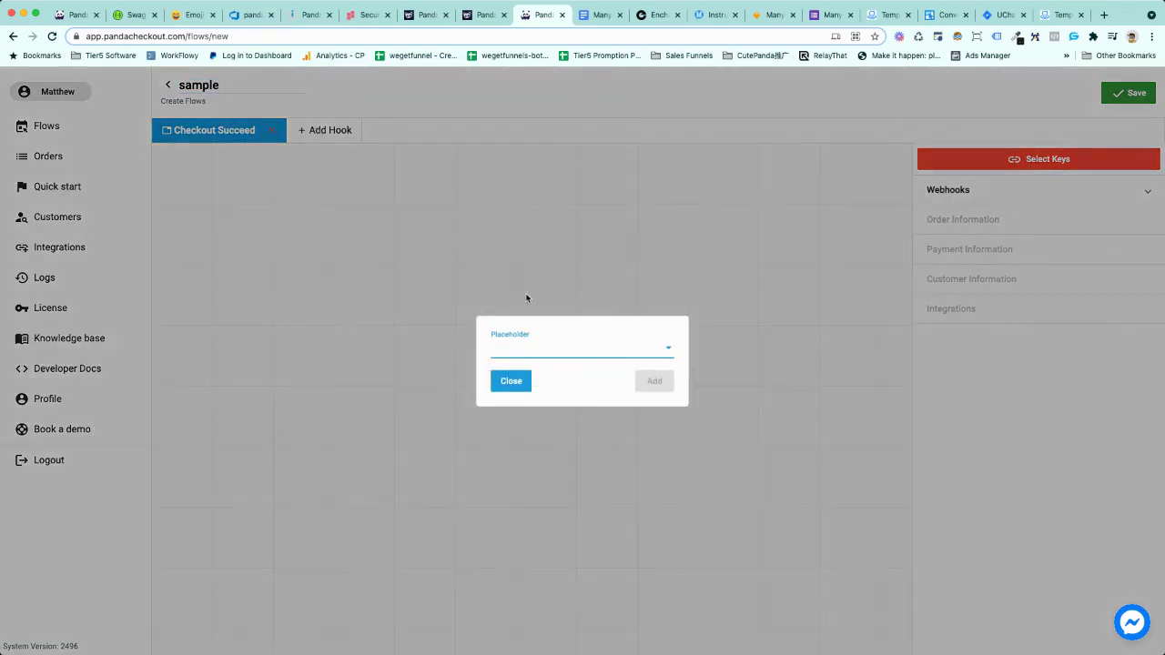
pyautogui.click(572, 352)
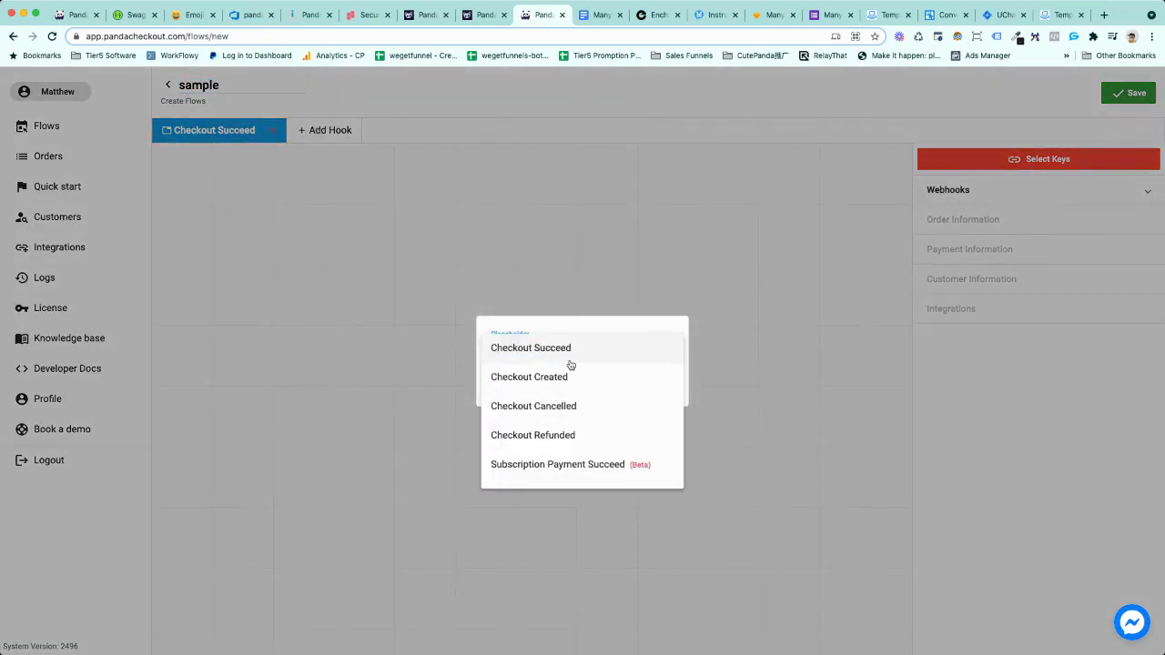
pyautogui.scroll(-5, 571, 365)
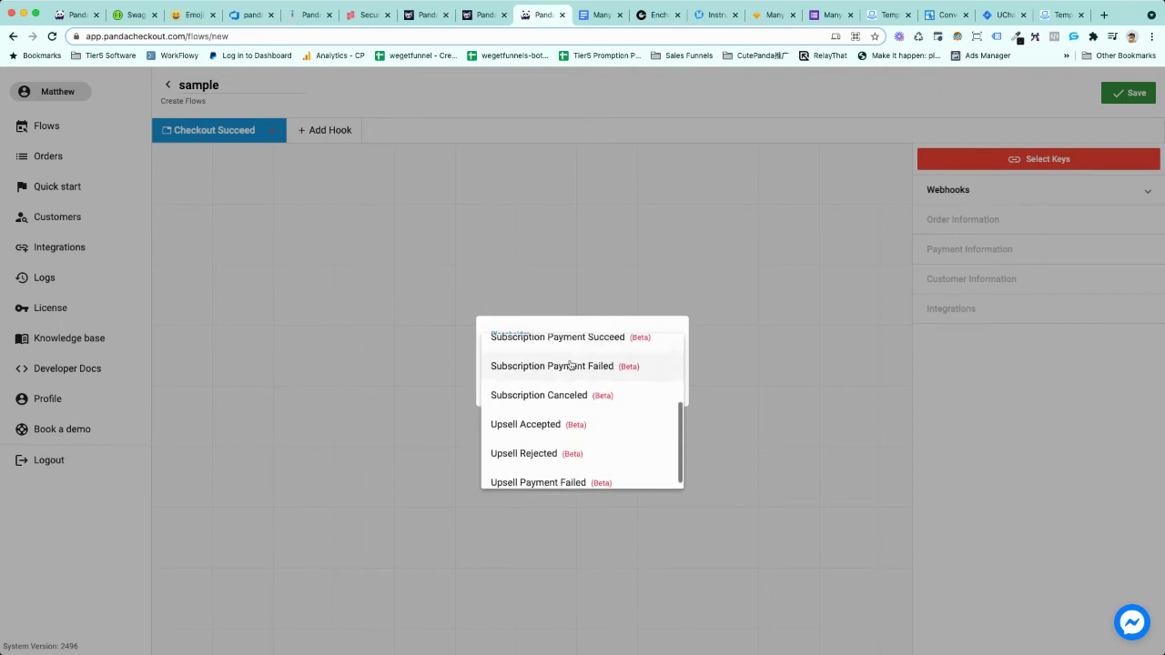
pyautogui.scroll(5, 570, 364)
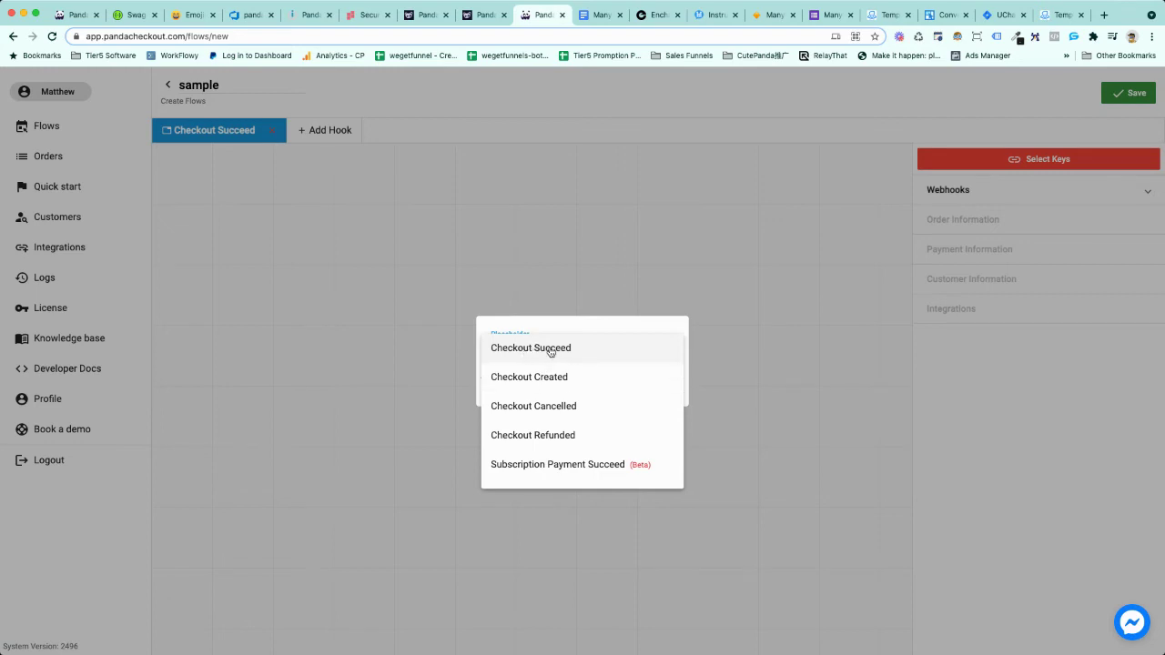
pyautogui.click(550, 349)
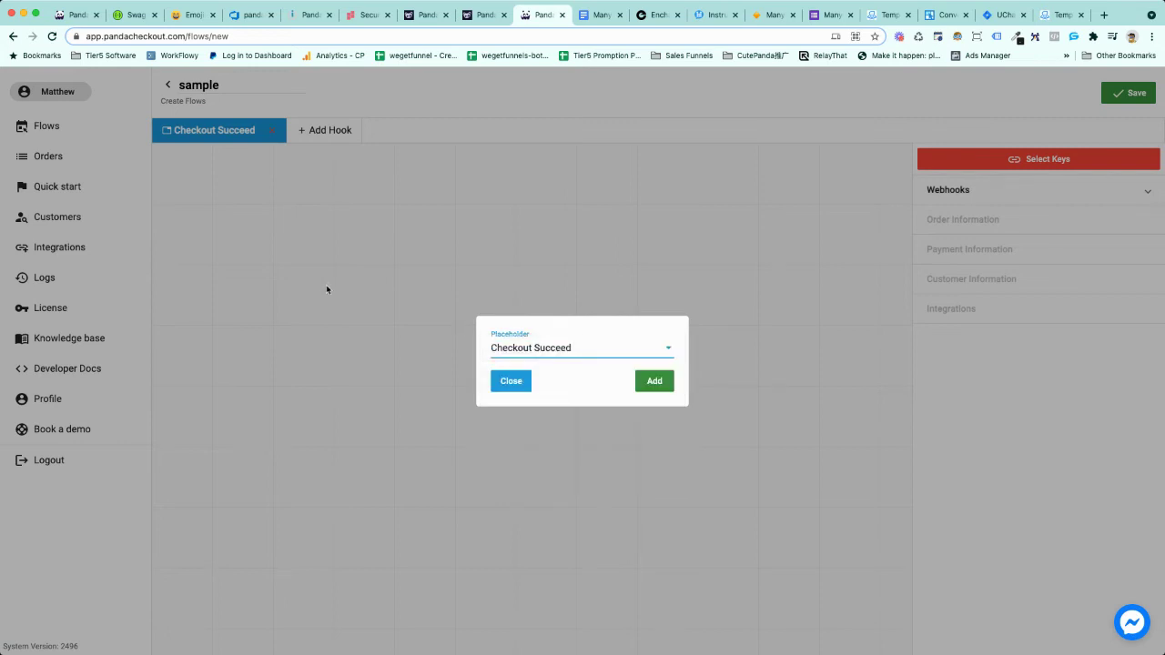
pyautogui.click(652, 380)
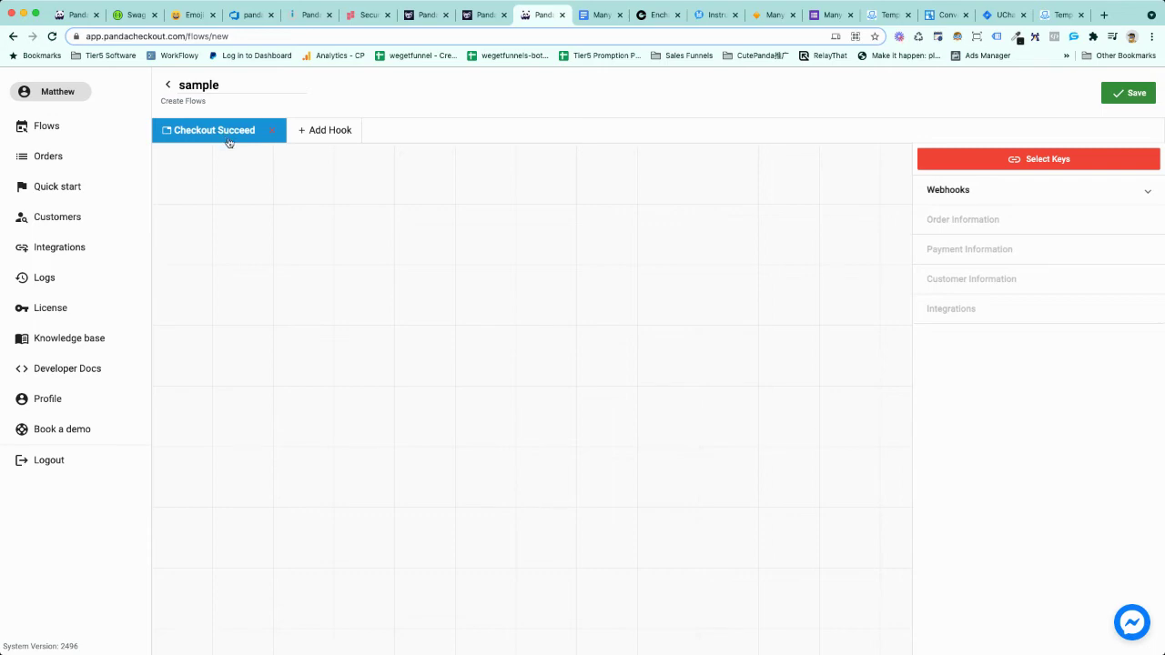
pyautogui.click(1129, 96)
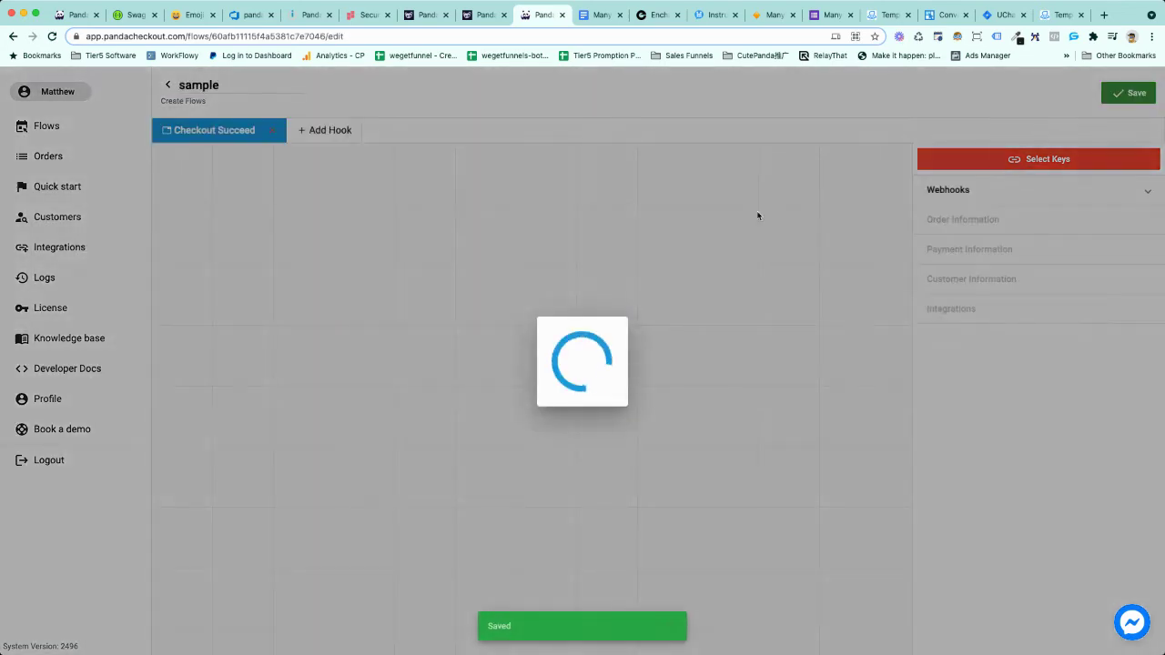
# Step: Assign the Panda Checkout (chatrace) chatbot key to the sample flow and save the flow
pyautogui.click(1046, 159)
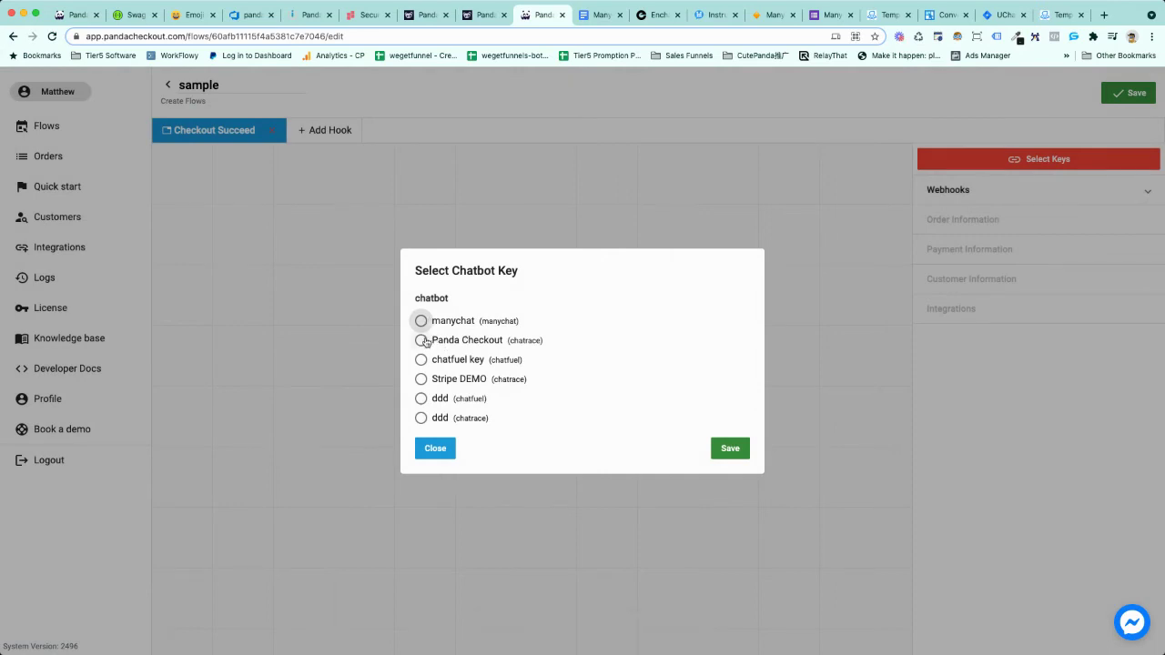
pyautogui.click(421, 340)
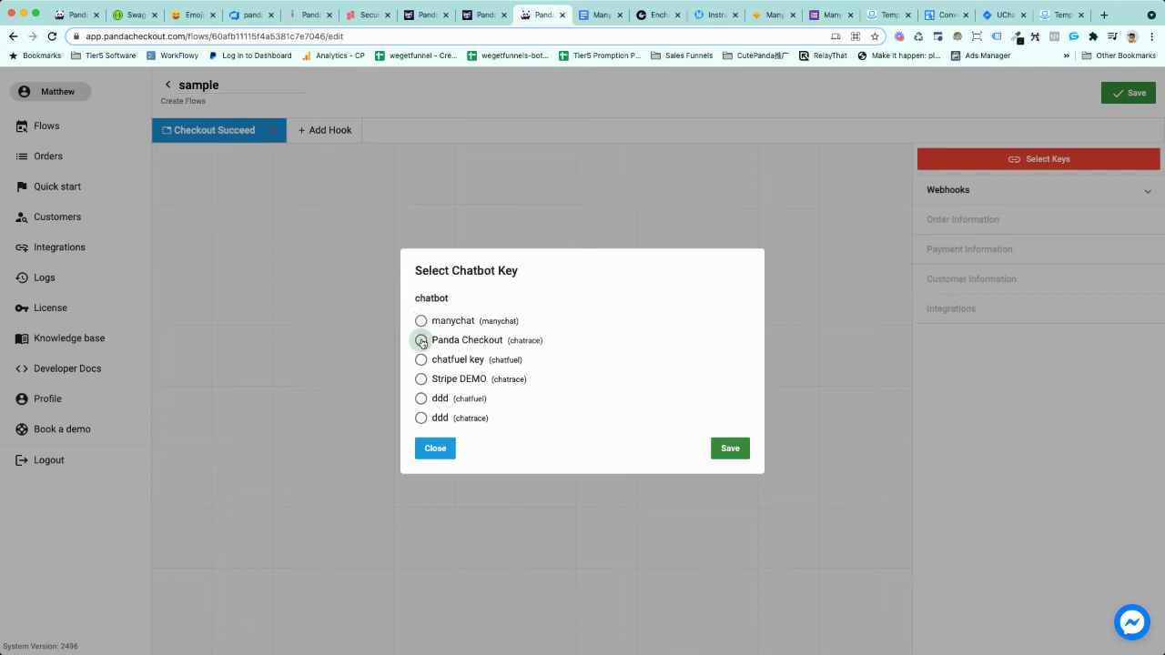
pyautogui.click(730, 449)
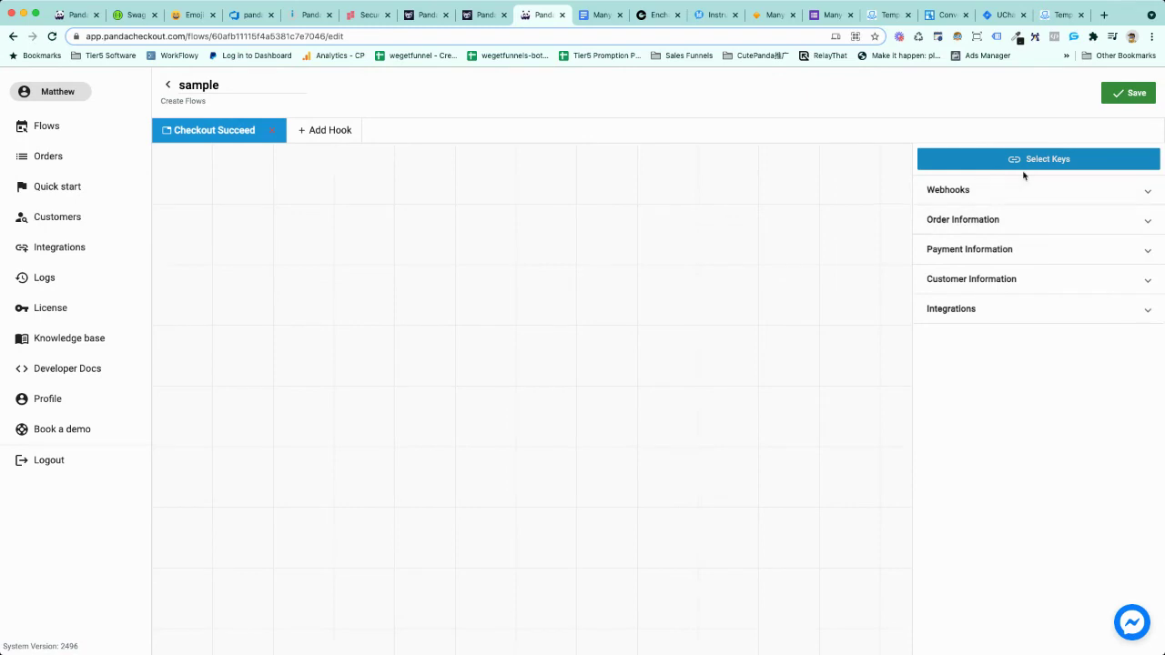
pyautogui.click(1133, 94)
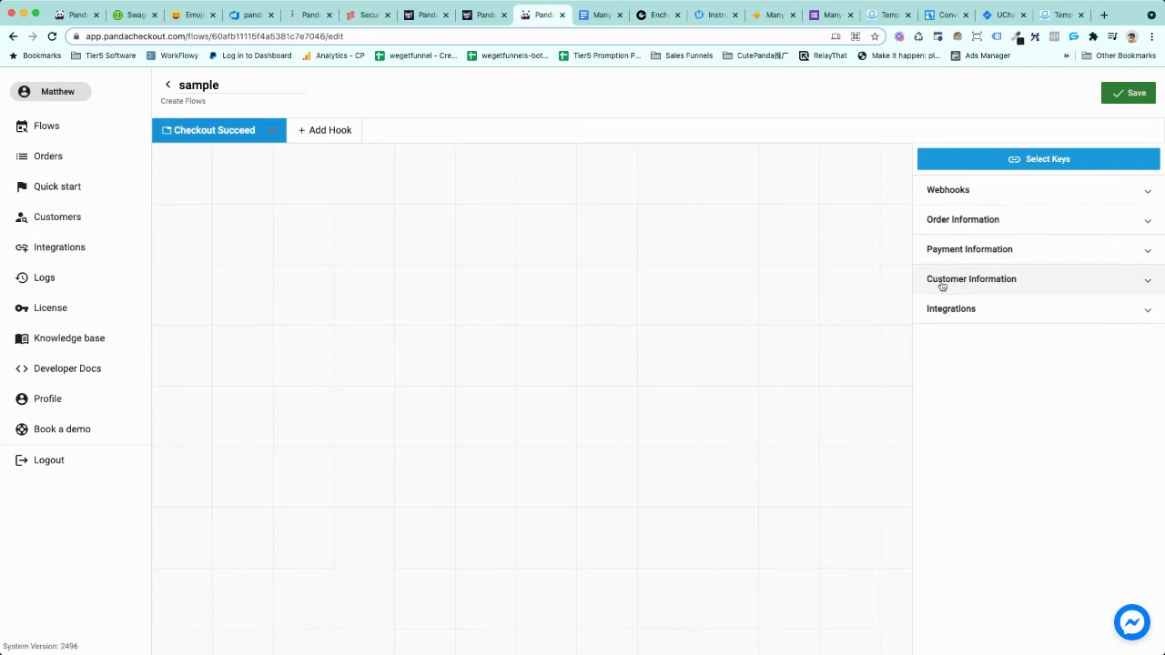
# Step: Place an Order Number block and a Chatbot Custom Field block on the canvas and connect the order number to the custom field
pyautogui.click(957, 310)
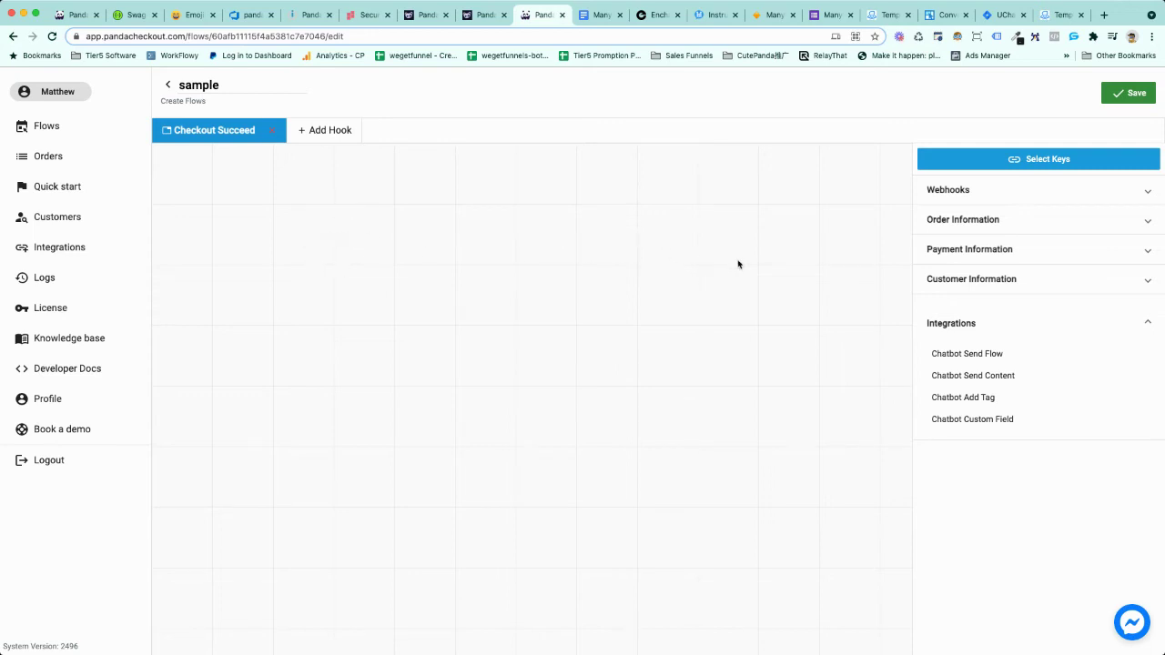
pyautogui.click(987, 223)
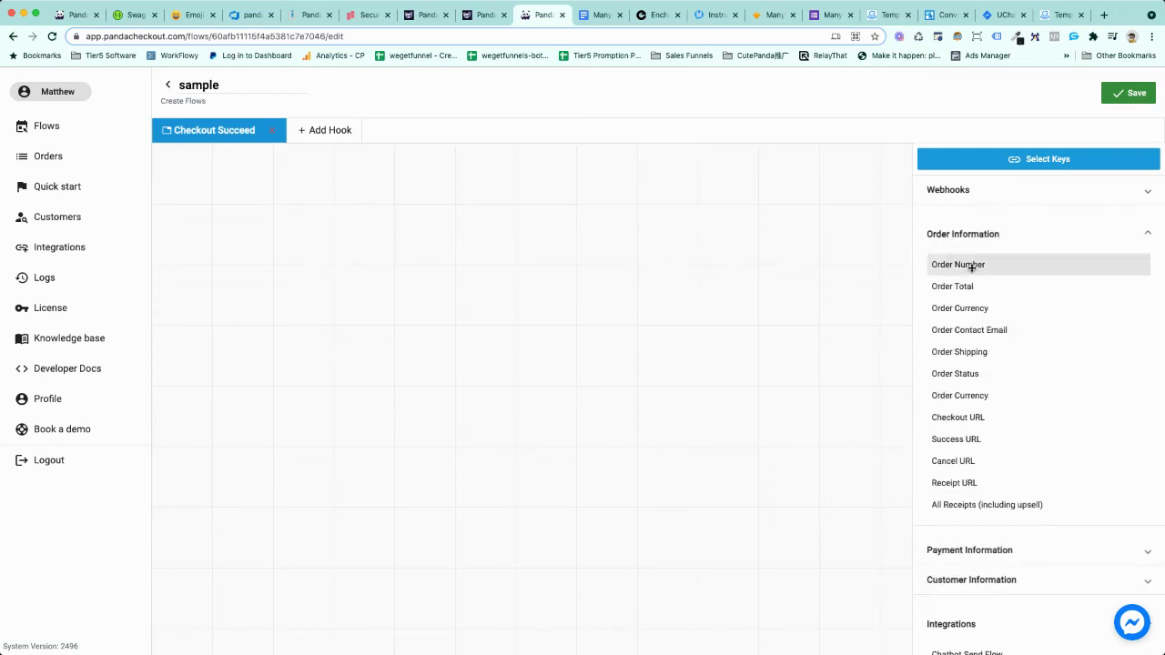
pyautogui.moveTo(971, 263); pyautogui.dragTo(266, 233)
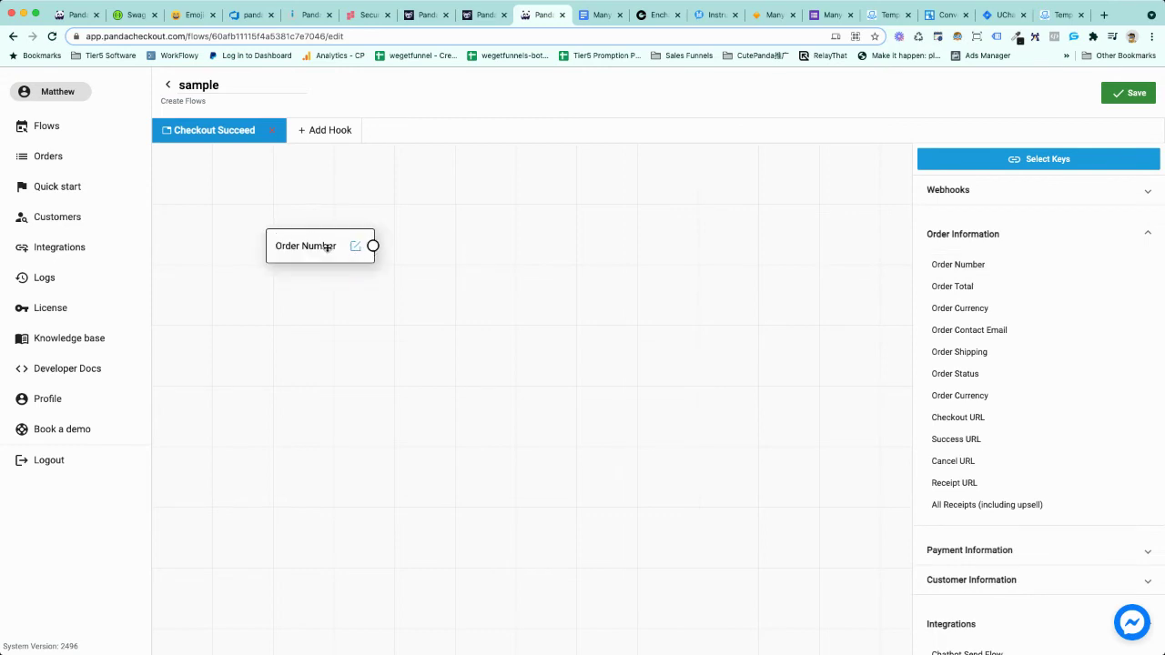
pyautogui.click(979, 238)
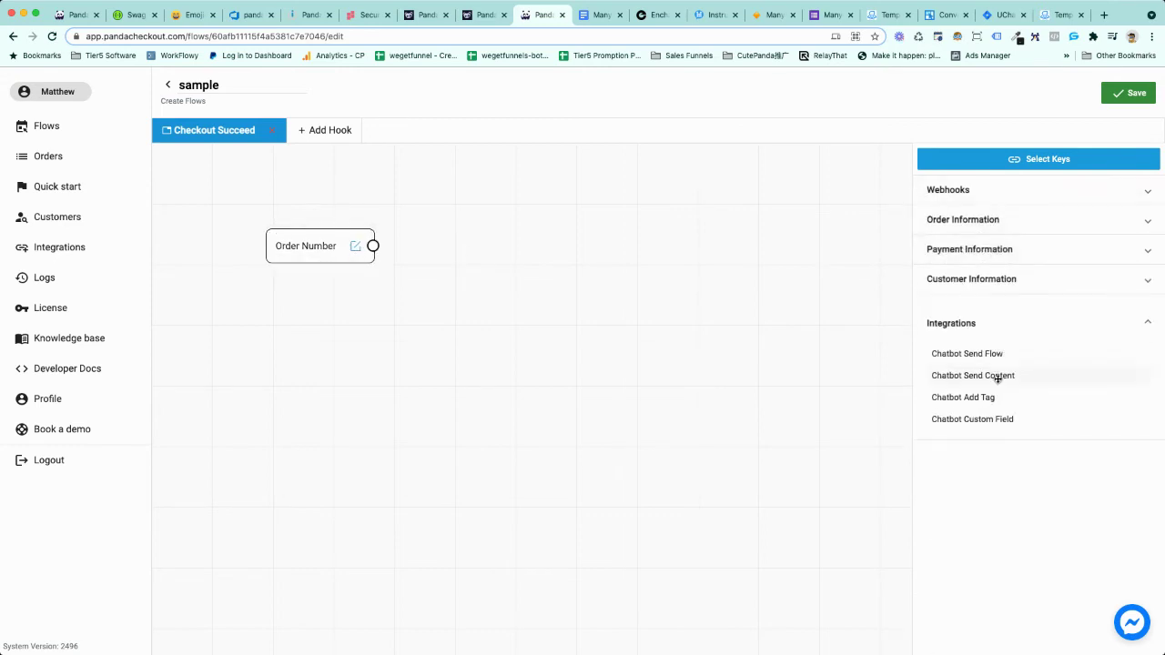
pyautogui.moveTo(580, 271); pyautogui.dragTo(598, 246)
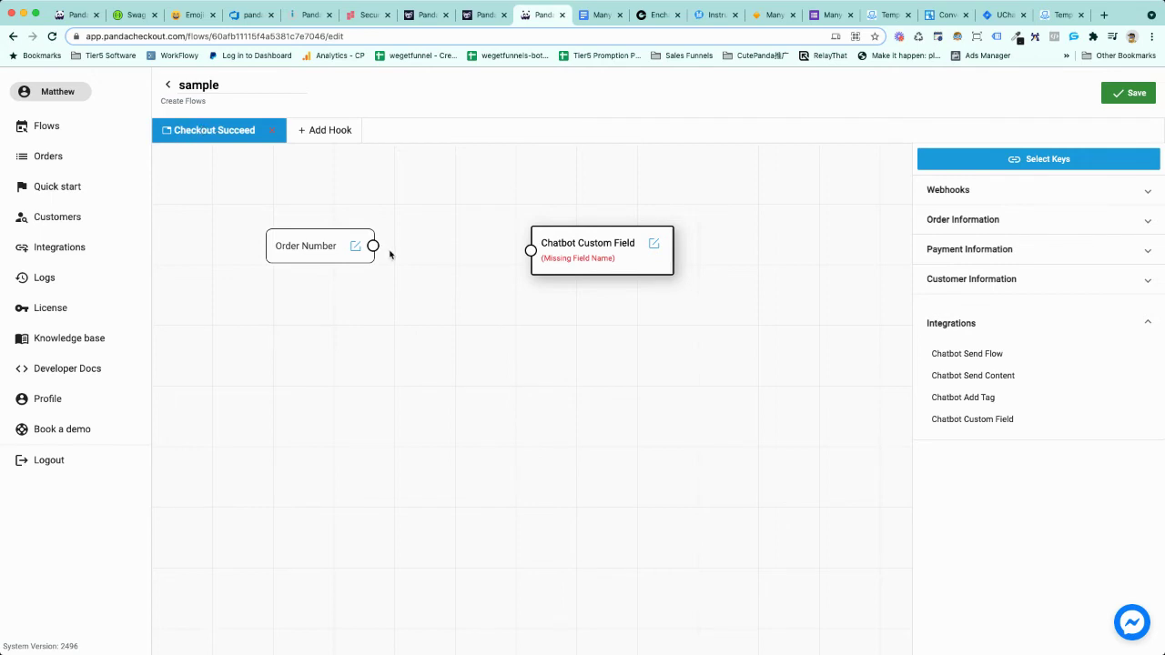
pyautogui.moveTo(373, 246); pyautogui.dragTo(529, 249)
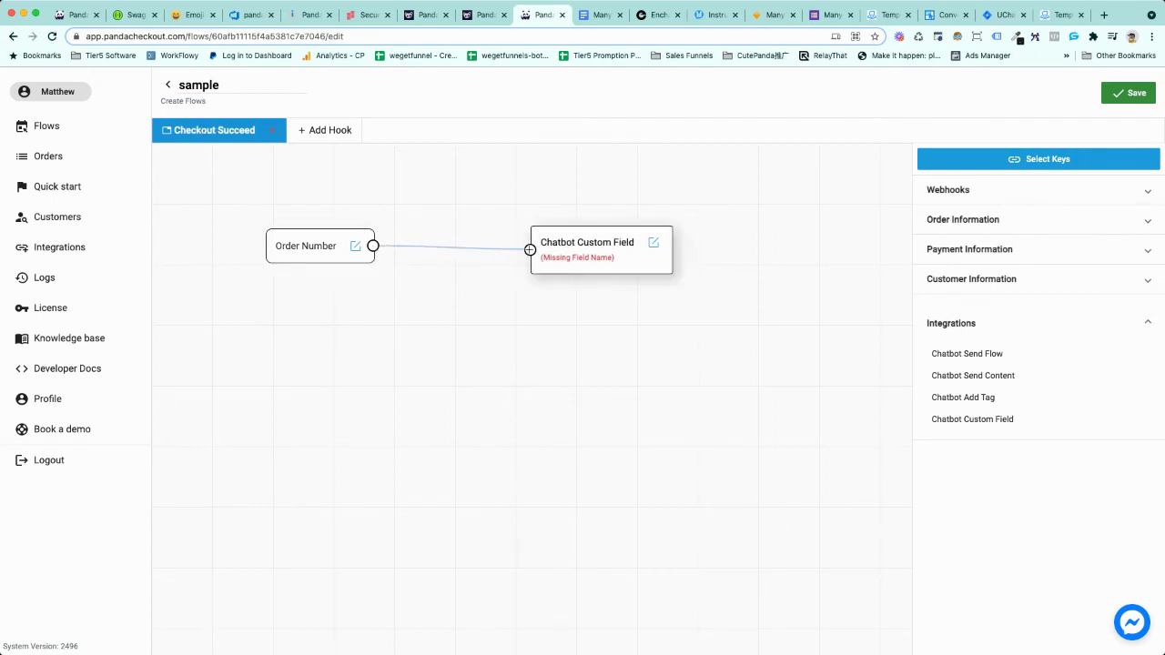
# Step: Set the Chatbot Custom Field block's field name to "demo-orderNumber" and align the block level with Order Number
pyautogui.click(653, 244)
pyautogui.click(684, 258)
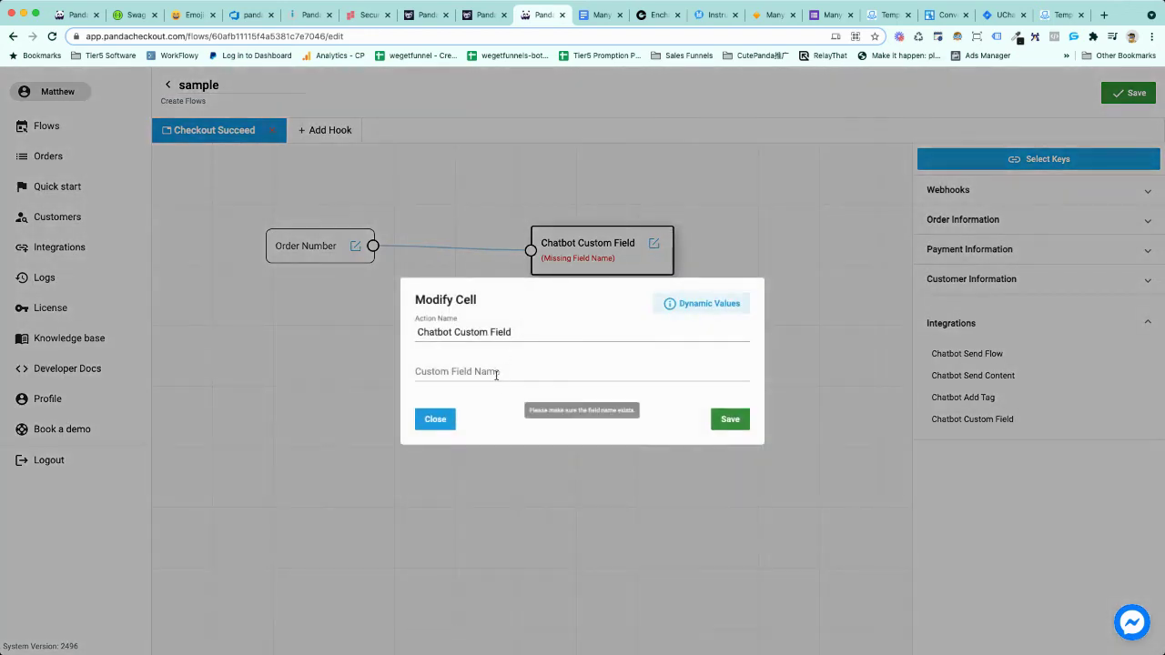
pyautogui.click(485, 374)
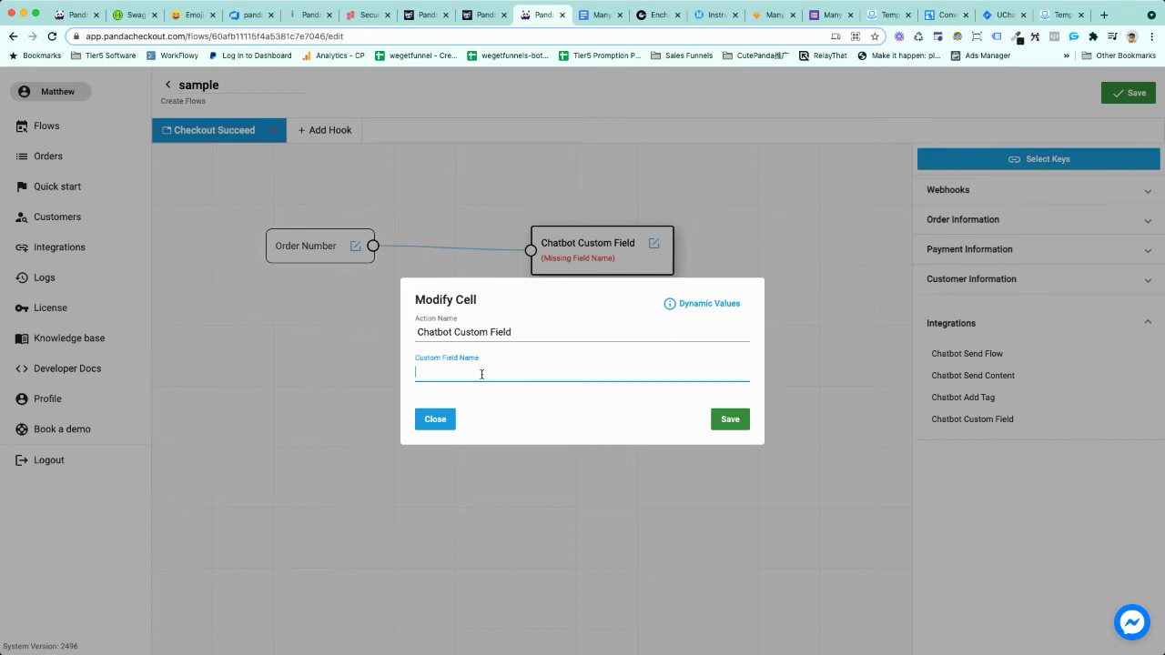
pyautogui.write('demo-orderNumber')
pyautogui.click(729, 418)
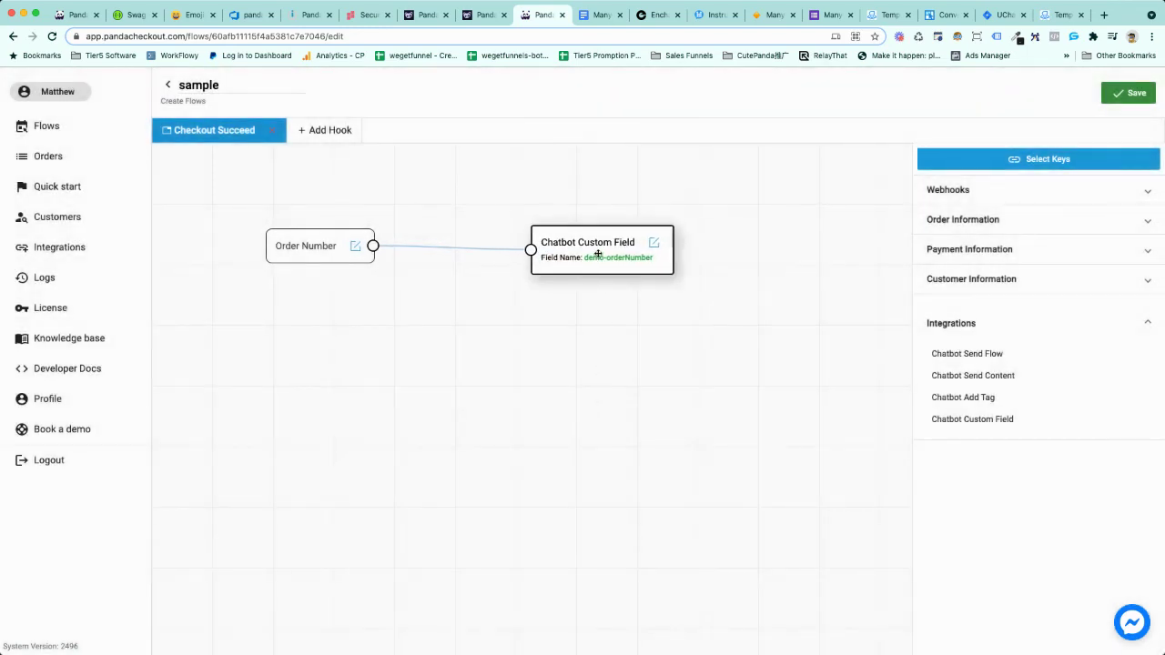
pyautogui.moveTo(598, 254); pyautogui.dragTo(594, 254)
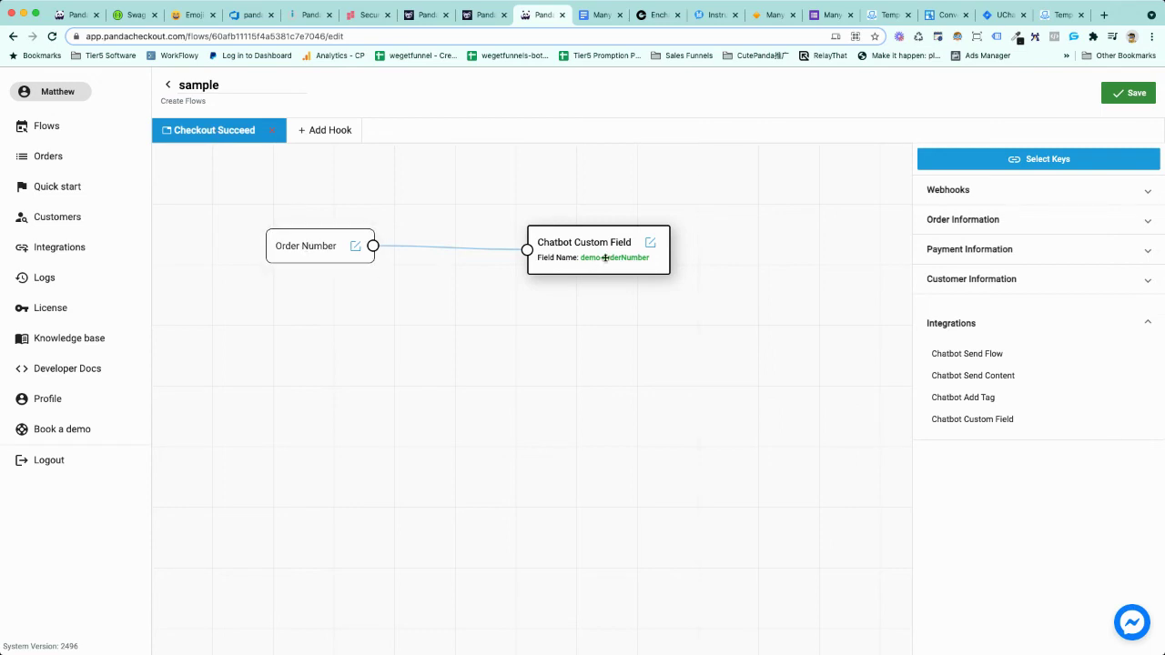
pyautogui.moveTo(607, 252); pyautogui.dragTo(607, 246)
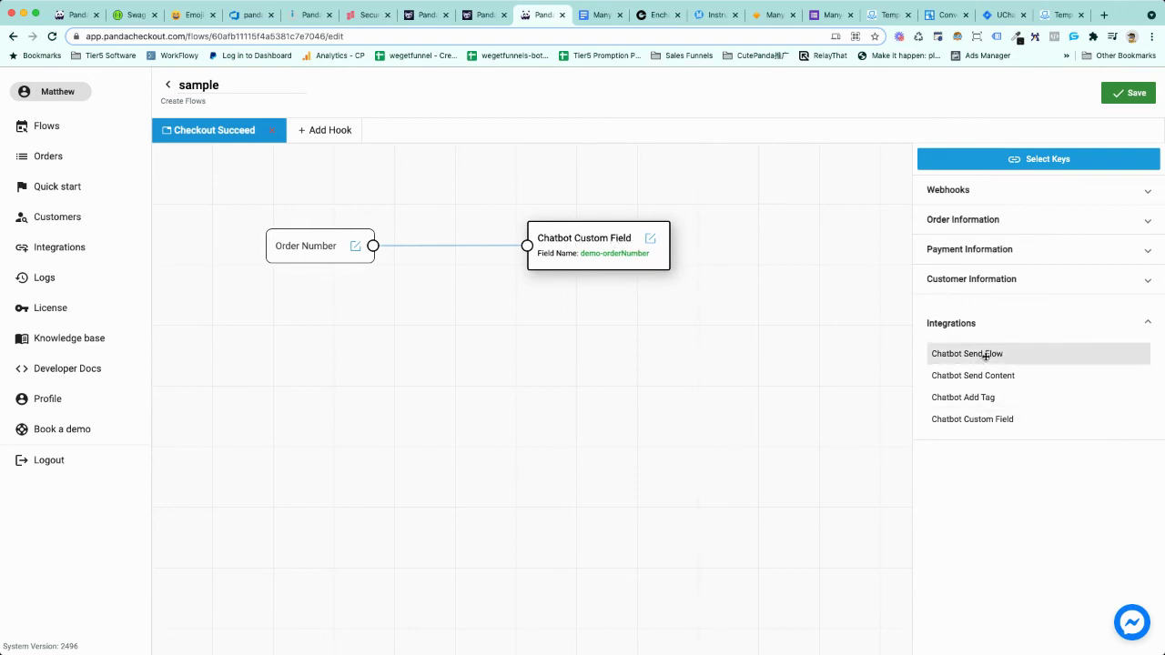
# Step: Place Chatbot Send Flow, Chatbot Add Tag and Chatbot Send Content blocks below the custom field, checking the Send Flow settings without changing them
pyautogui.moveTo(984, 356); pyautogui.dragTo(547, 343)
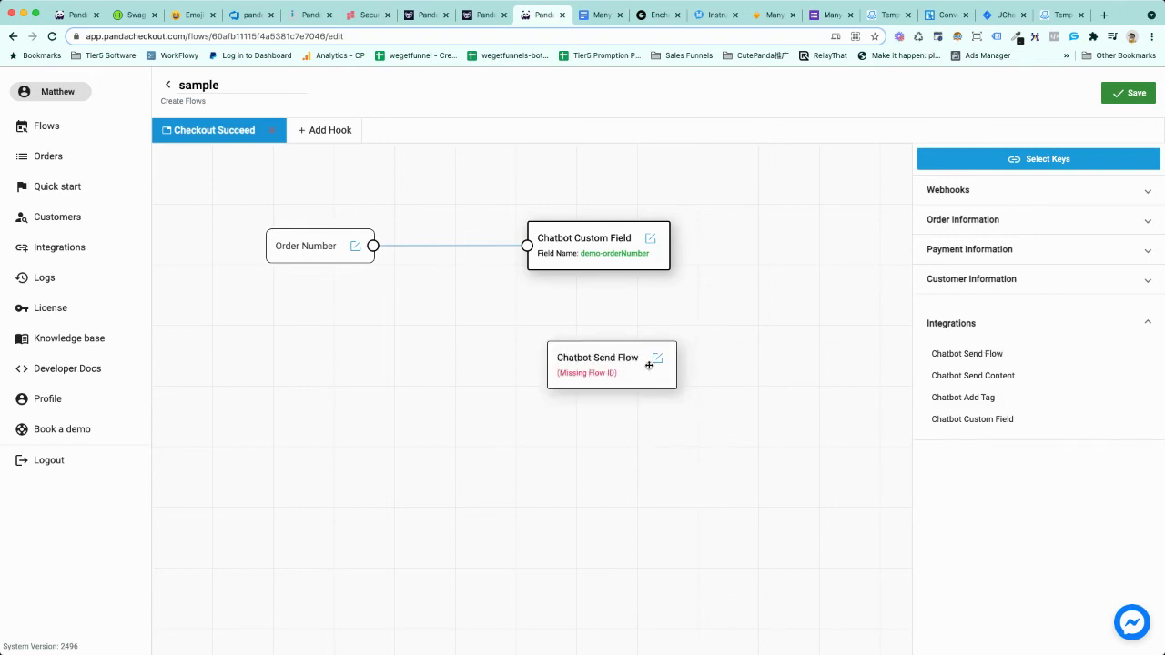
pyautogui.click(657, 358)
pyautogui.click(673, 370)
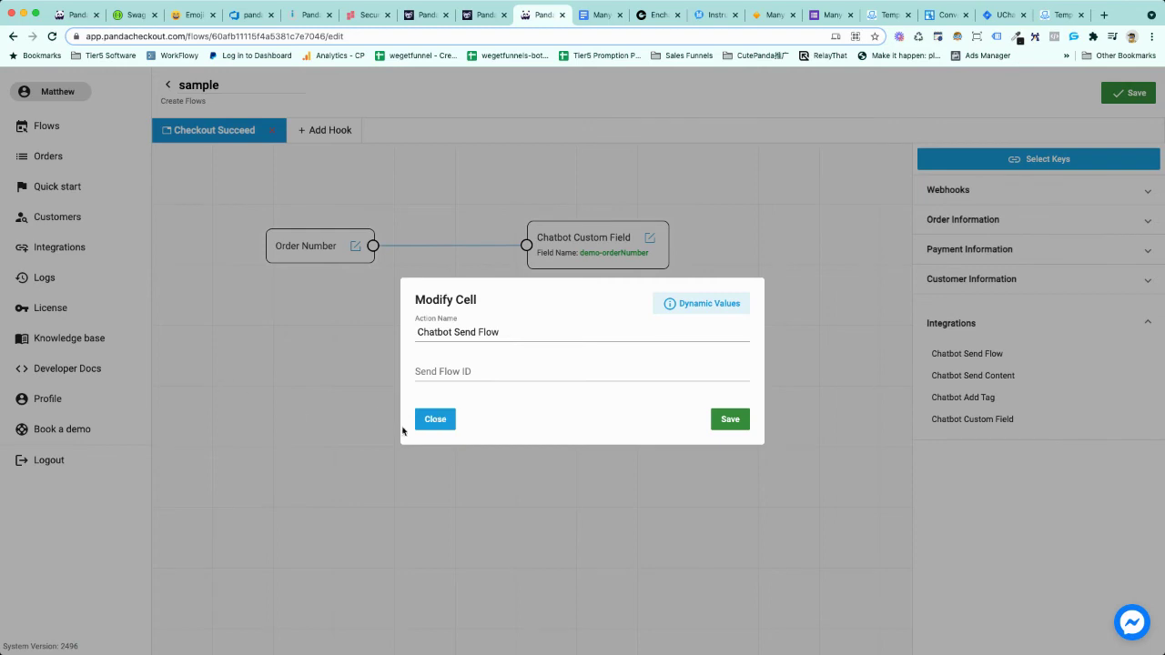
pyautogui.click(437, 420)
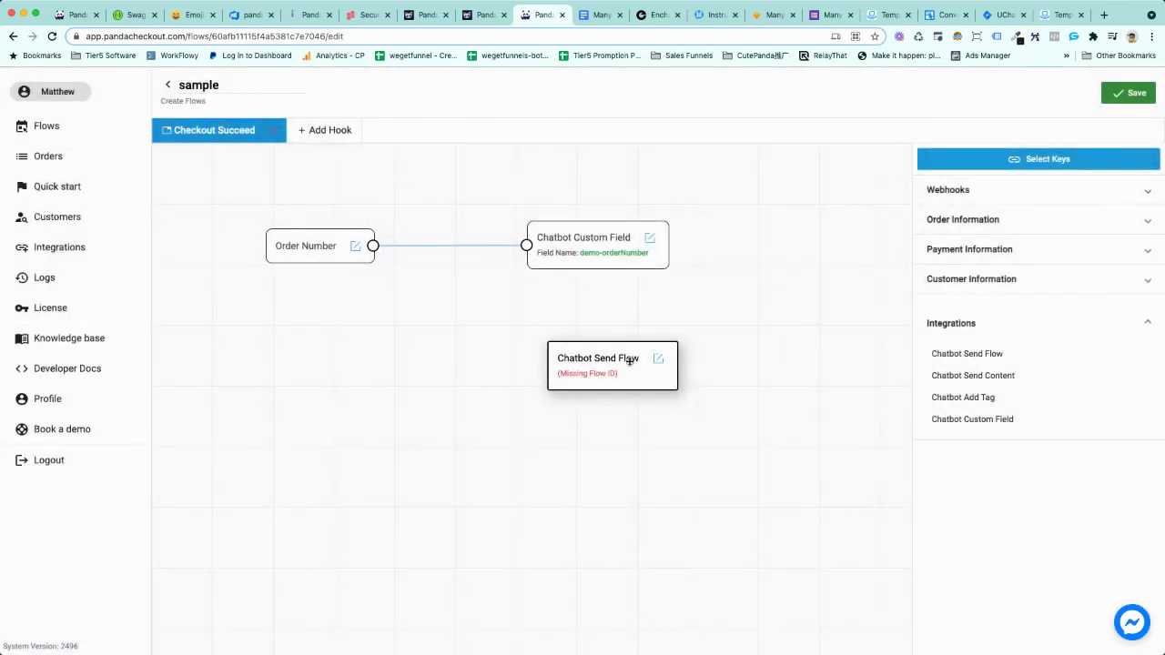
pyautogui.moveTo(624, 358); pyautogui.dragTo(611, 335)
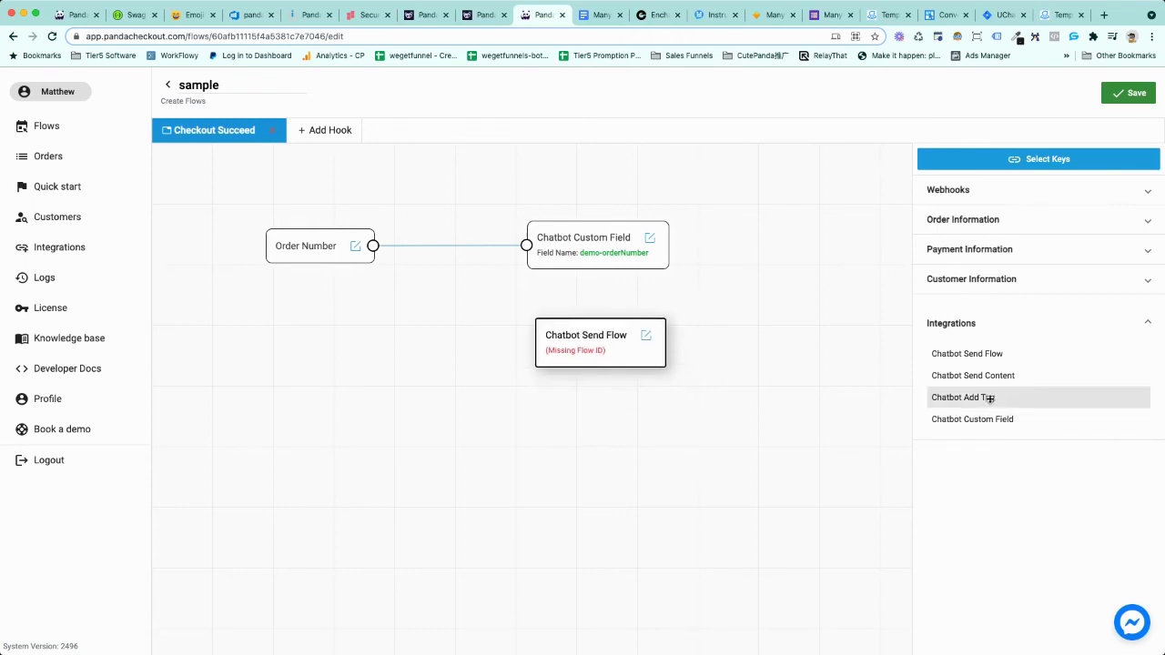
pyautogui.moveTo(988, 397); pyautogui.dragTo(600, 417)
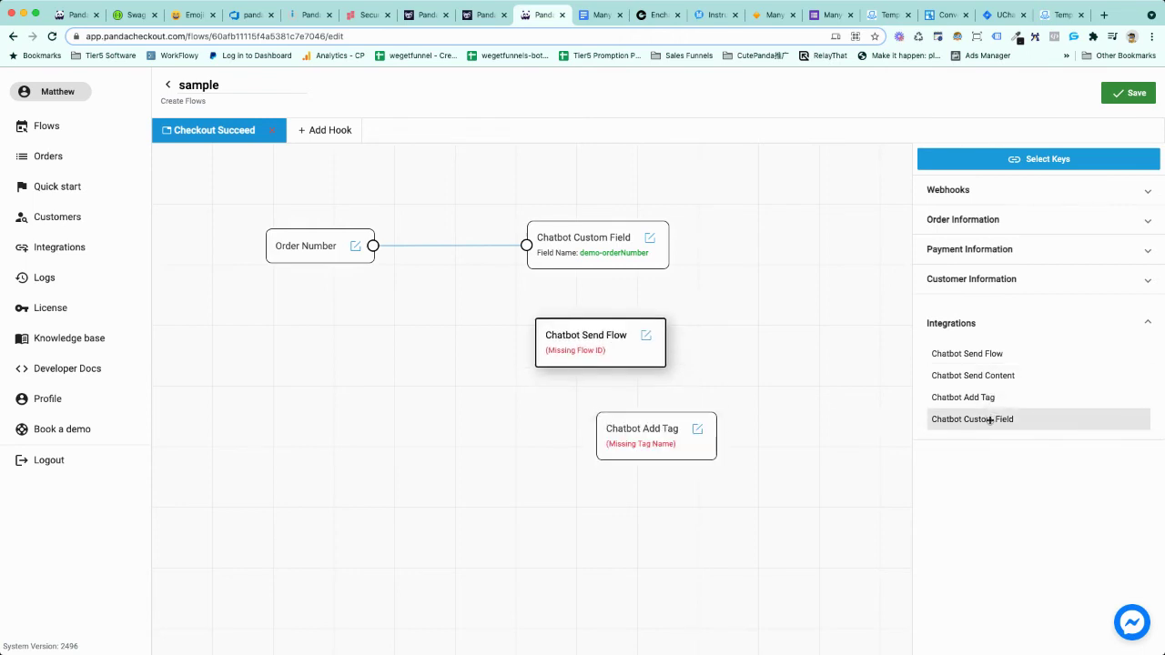
pyautogui.moveTo(992, 378); pyautogui.dragTo(694, 501)
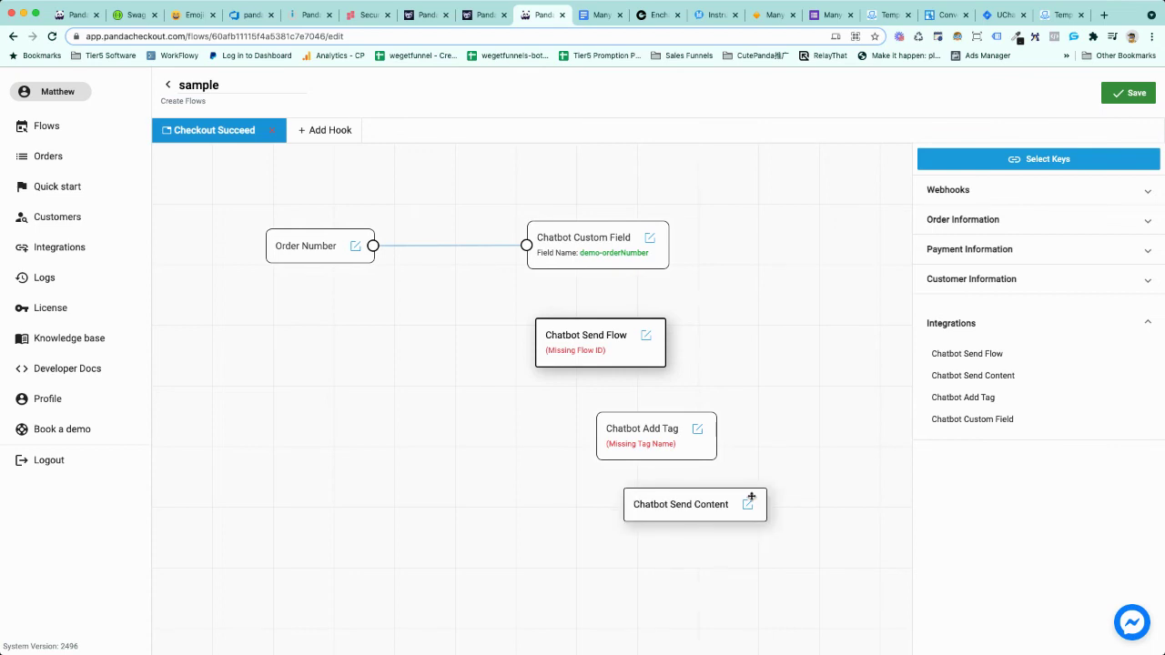
# Step: Remove the Chatbot Add Tag, Chatbot Send Content and Chatbot Send Flow blocks from the canvas
pyautogui.click(696, 428)
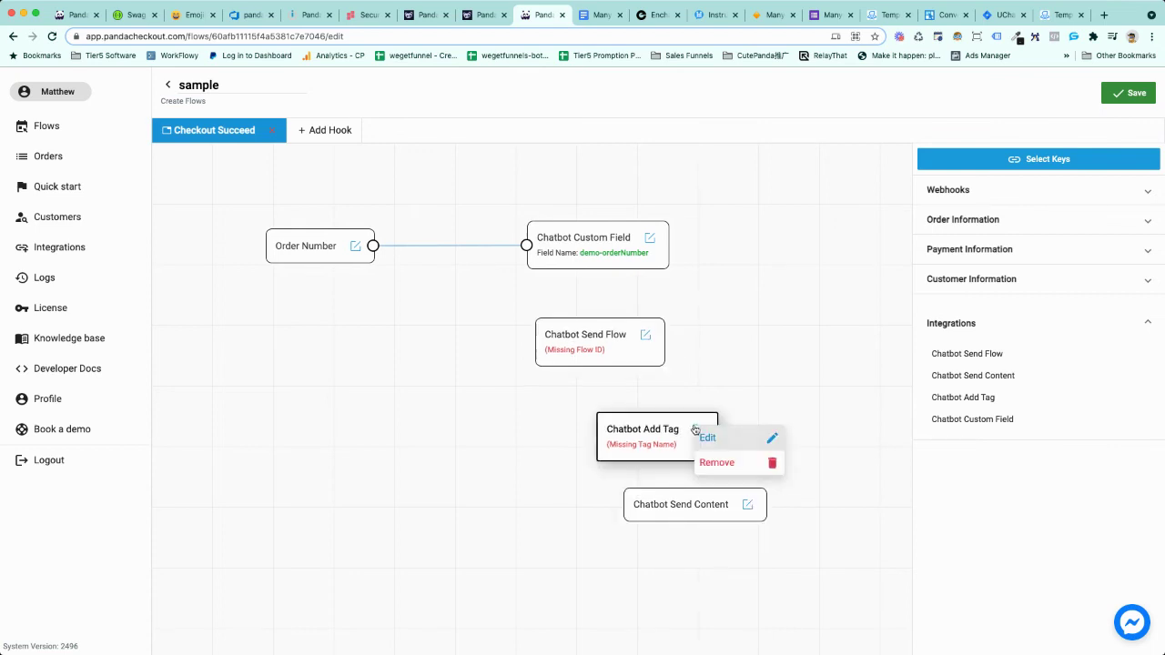
pyautogui.click(711, 462)
pyautogui.click(748, 505)
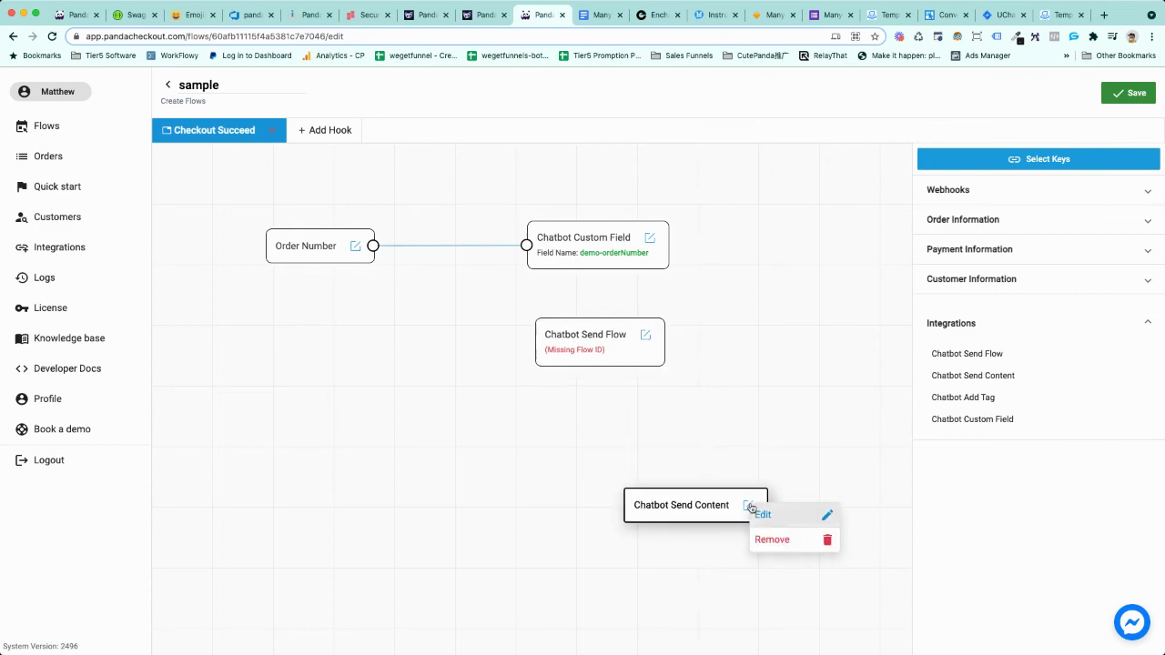
pyautogui.click(773, 540)
pyautogui.click(645, 337)
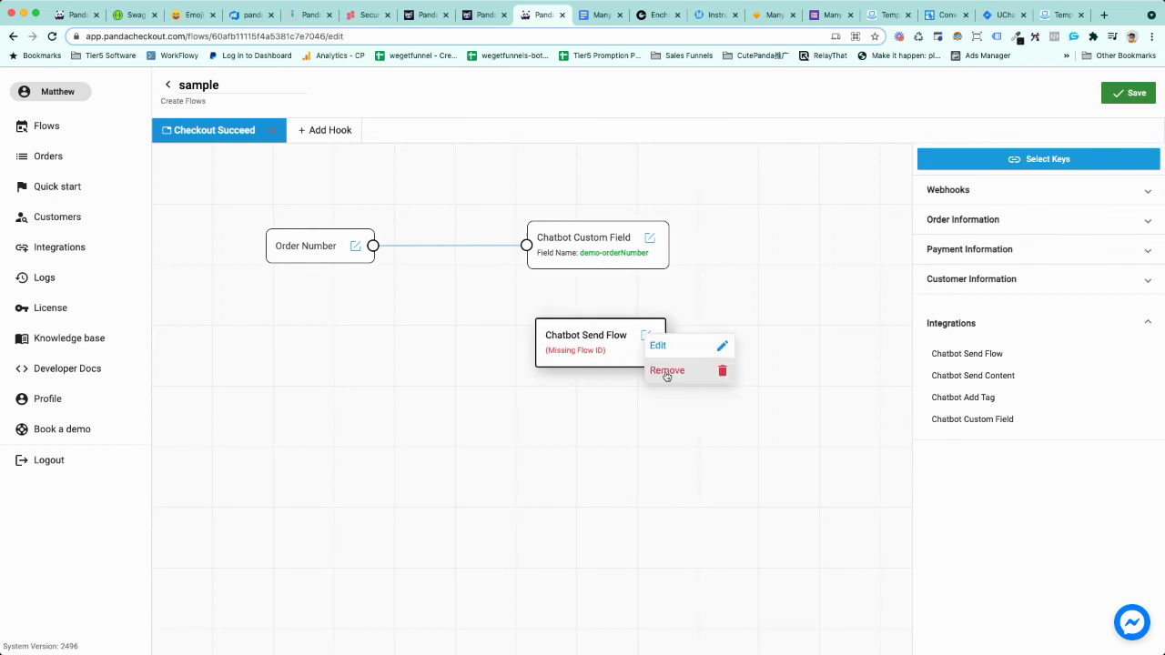
pyautogui.click(667, 373)
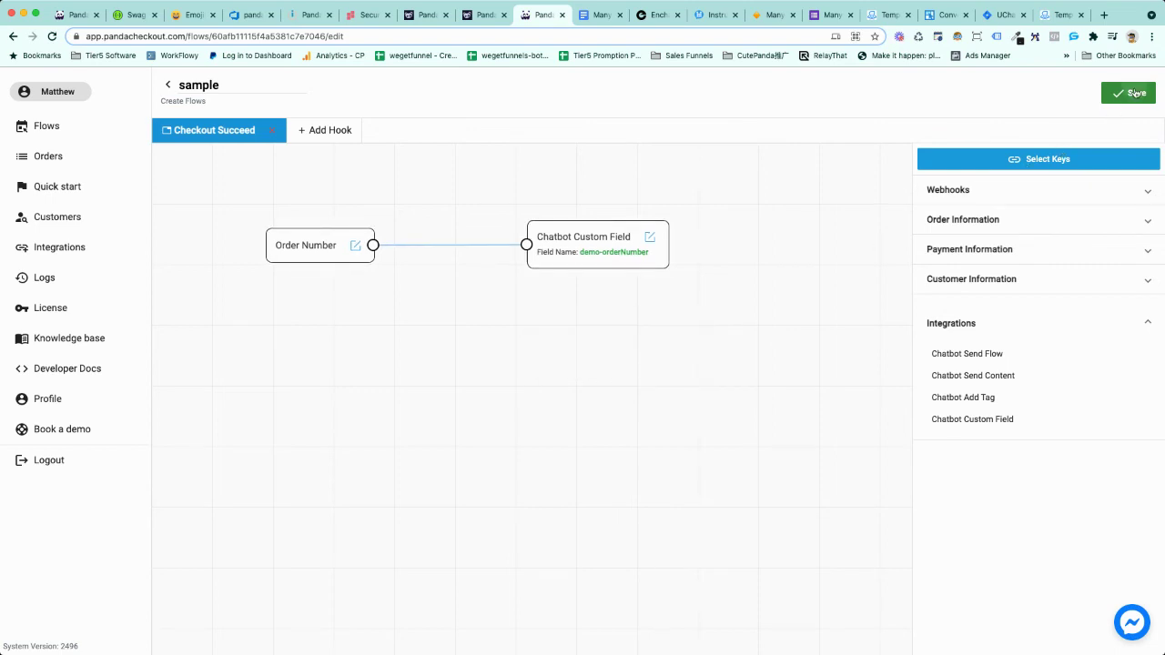
# Step: Save the sample flow and return to the list of flows to look through it
pyautogui.click(1120, 95)
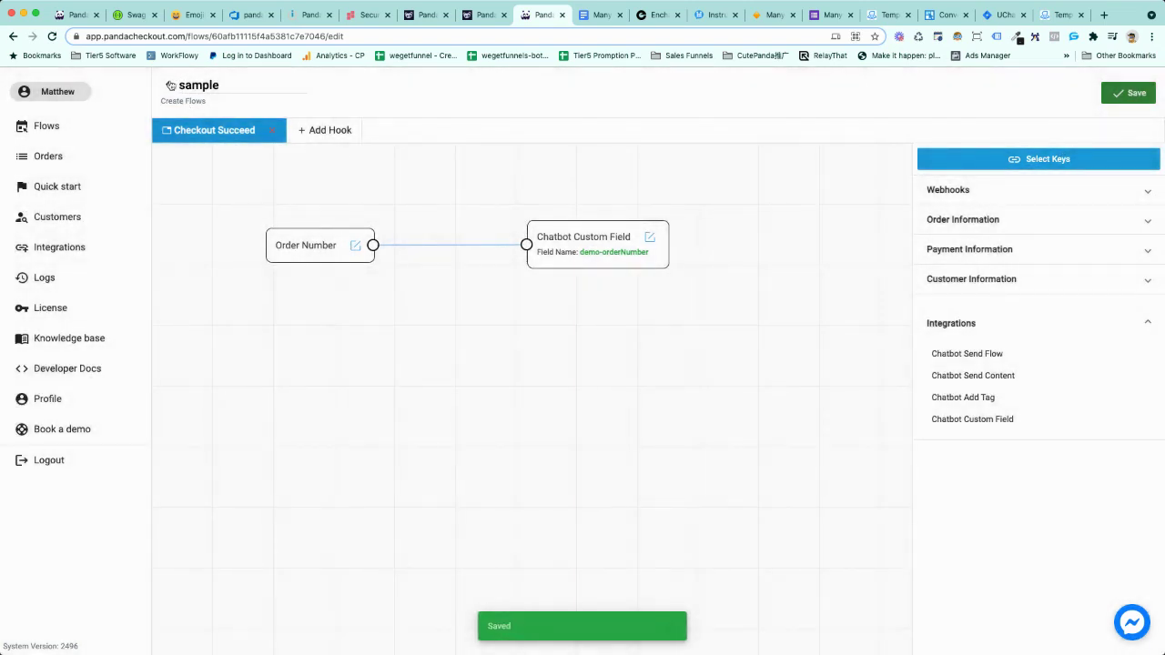
pyautogui.click(168, 85)
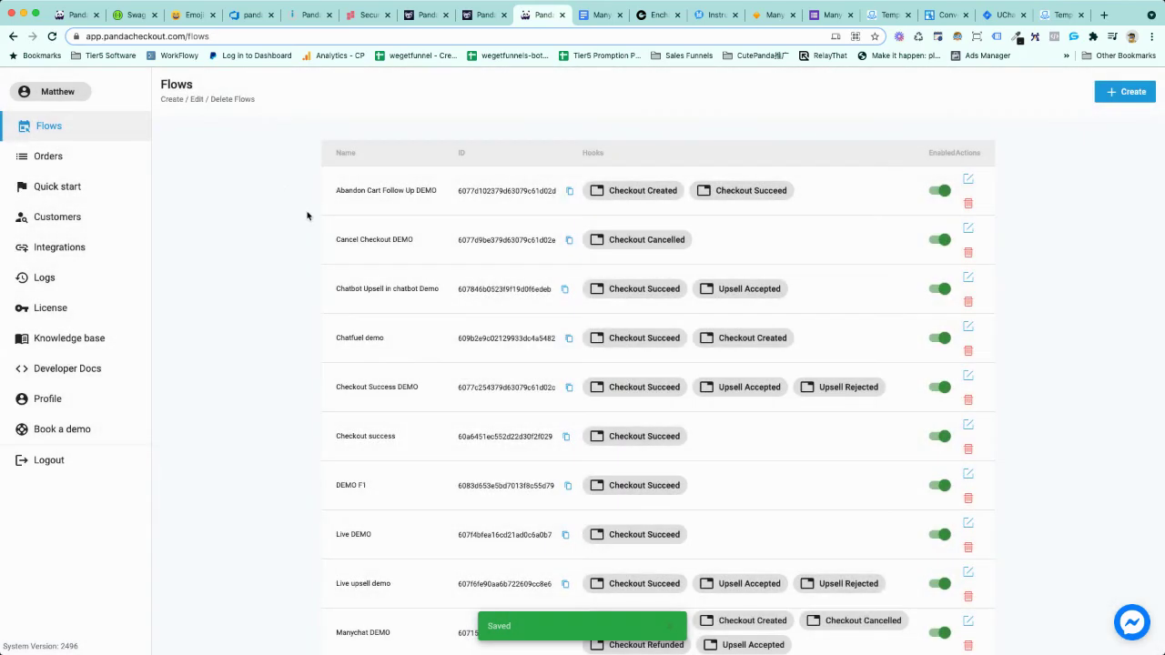
pyautogui.scroll(-5, 317, 221)
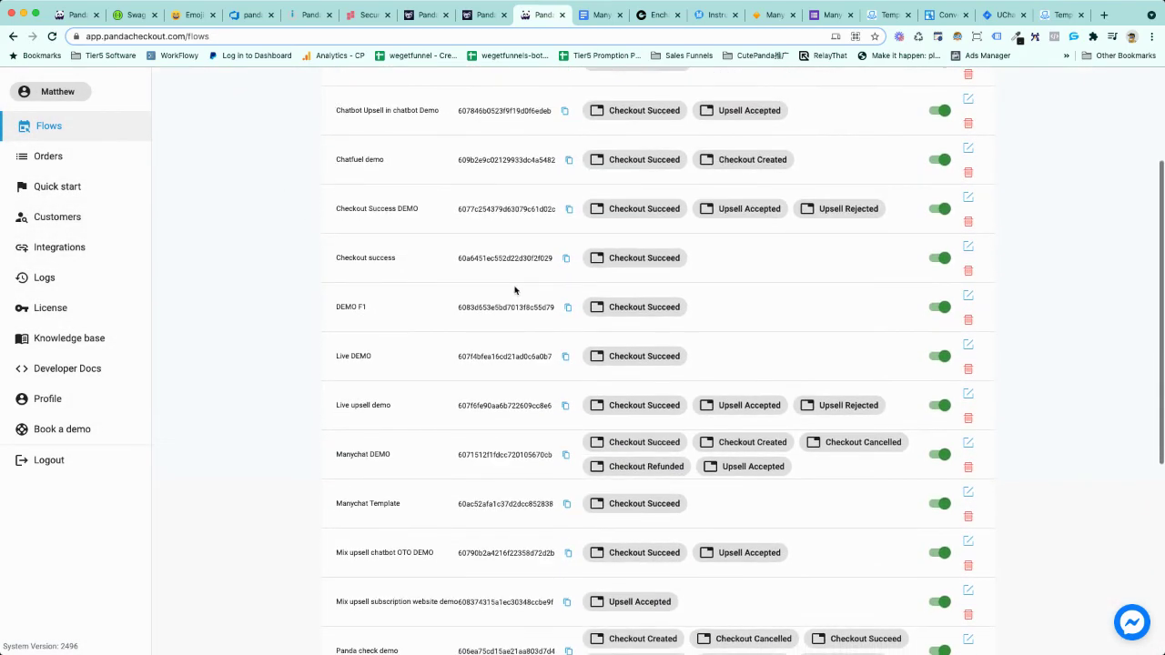
# Step: Copy the Abandon Cart Follow Up DEMO flow's ID and enter it as the PandaCheckout flow ID in the Manychat action
pyautogui.scroll(5, 515, 290)
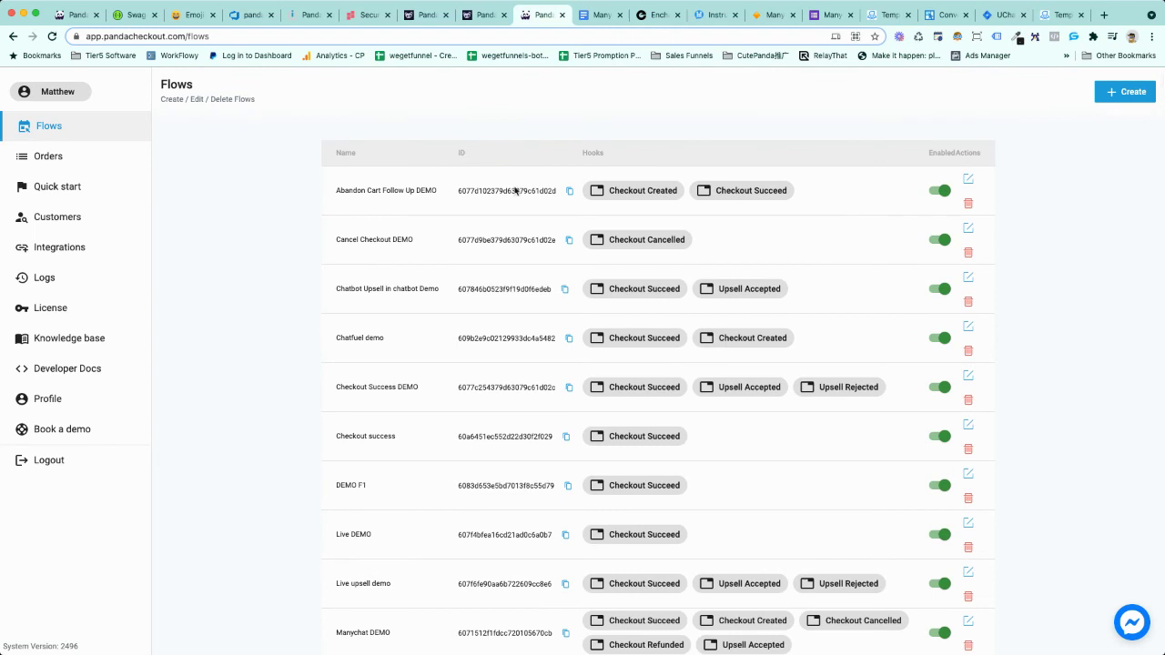
pyautogui.click(569, 192)
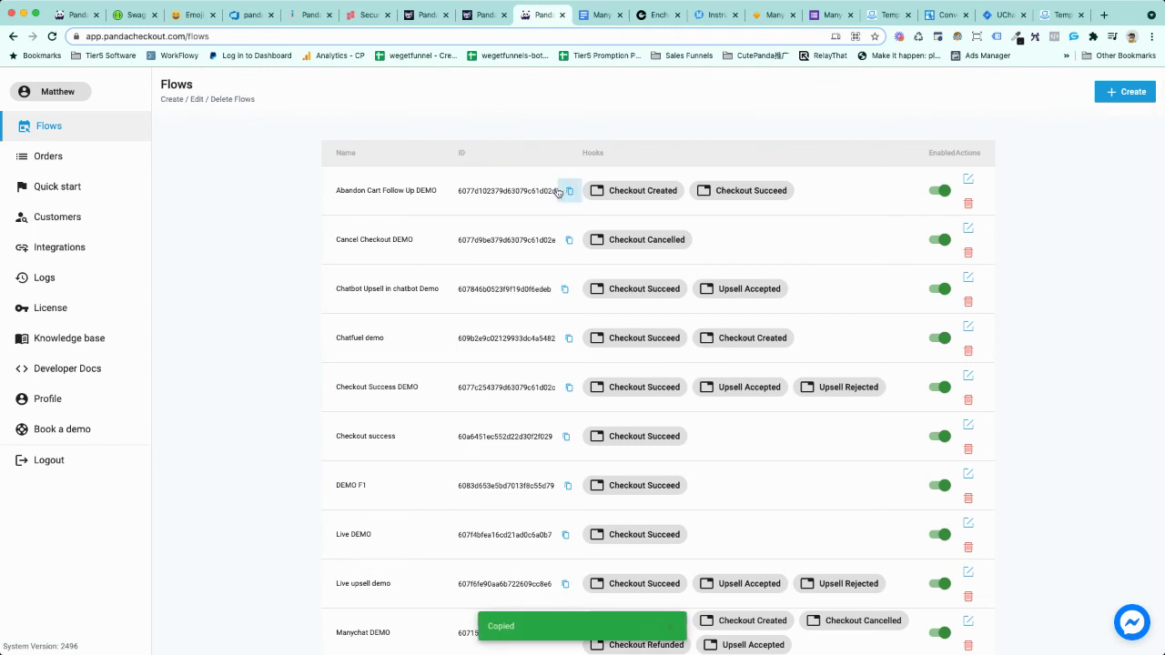
pyautogui.click(483, 15)
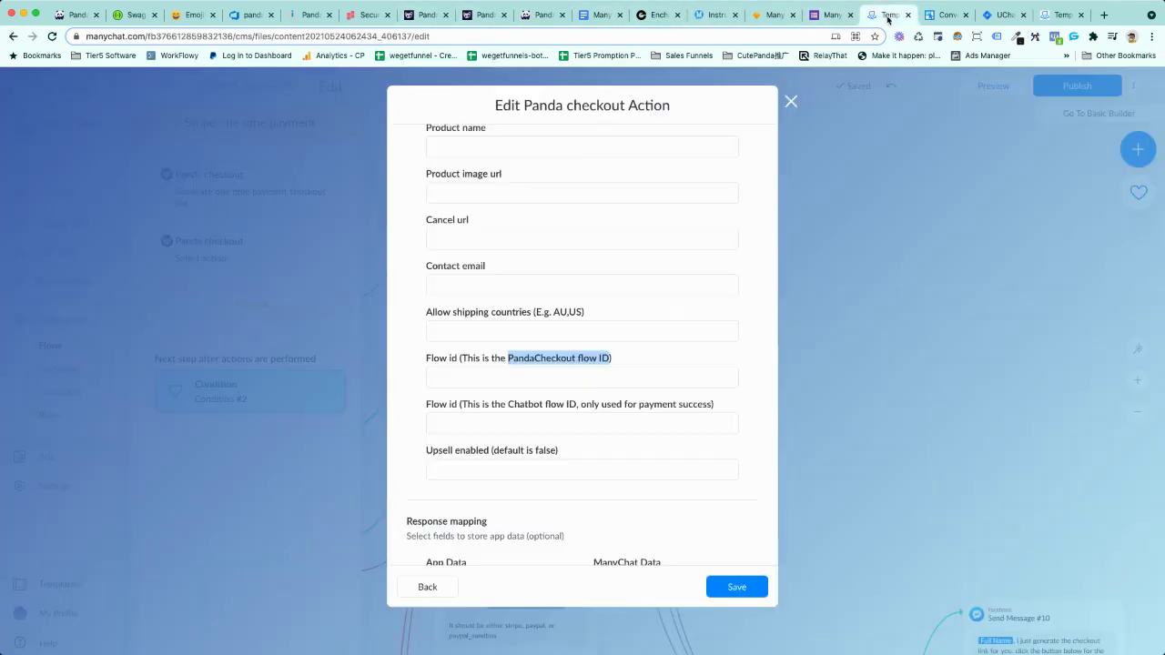
pyautogui.click(887, 14)
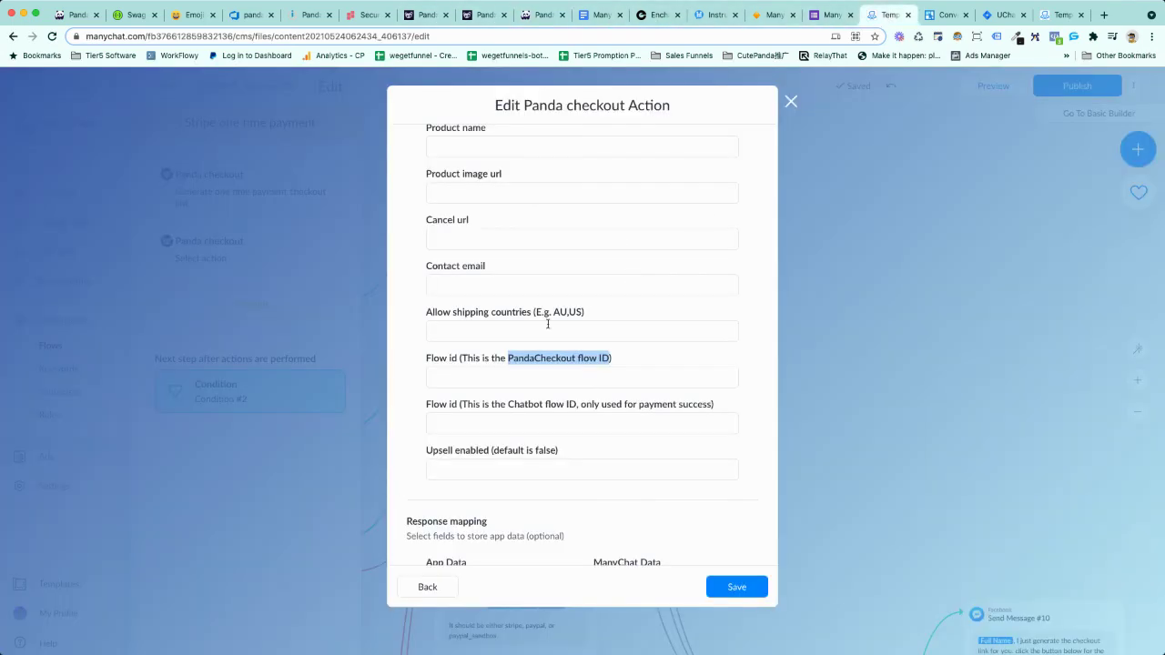
pyautogui.click(457, 379)
pyautogui.press('super+v')
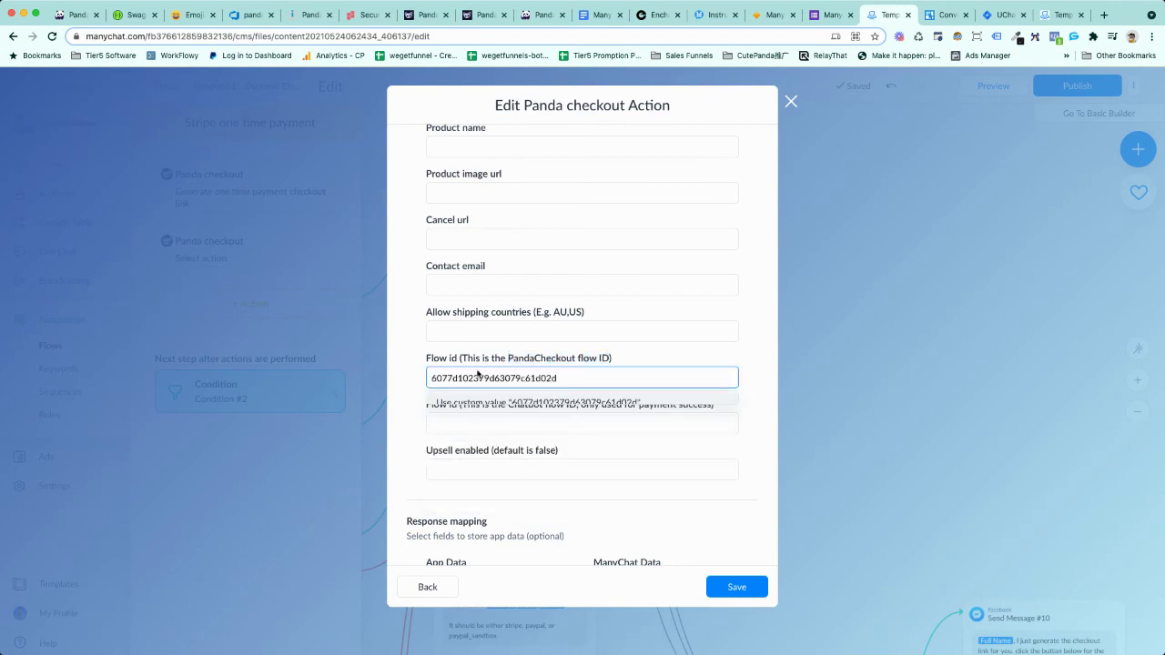
pyautogui.click(556, 354)
pyautogui.click(527, 375)
pyautogui.press('super+v')
pyautogui.press('Return')
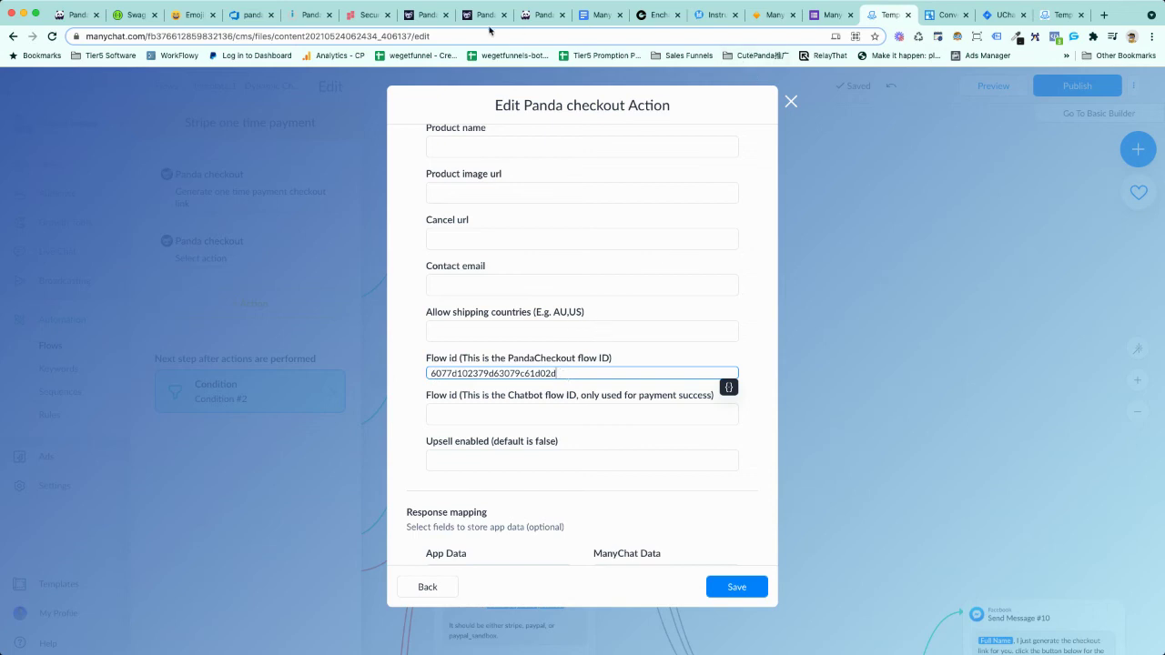
# Step: Check the flow in the Panda Checkout flows list and the Manychat action's response mapping, leaving the action unsaved
pyautogui.click(544, 15)
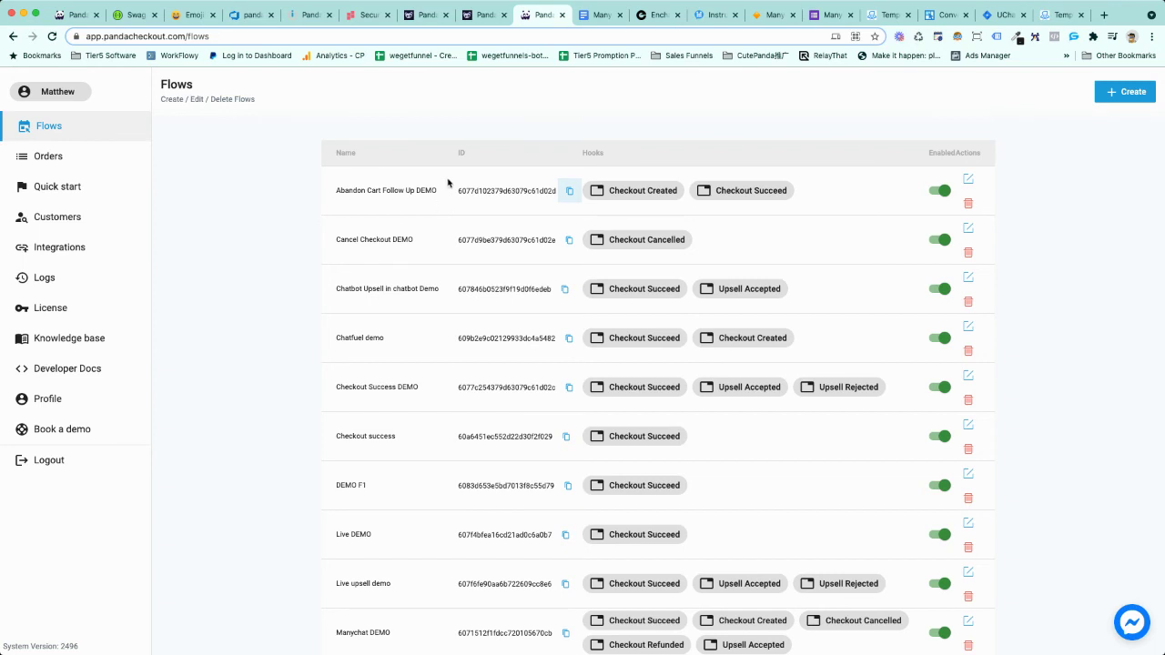
pyautogui.click(885, 15)
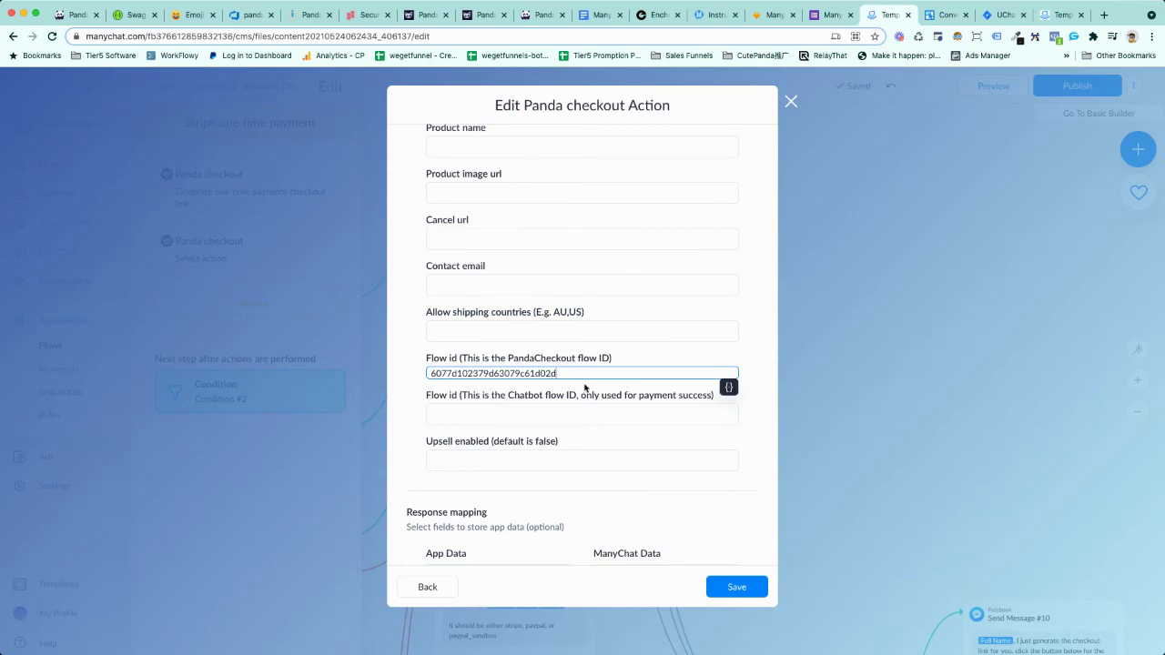
pyautogui.scroll(-2, 570, 400)
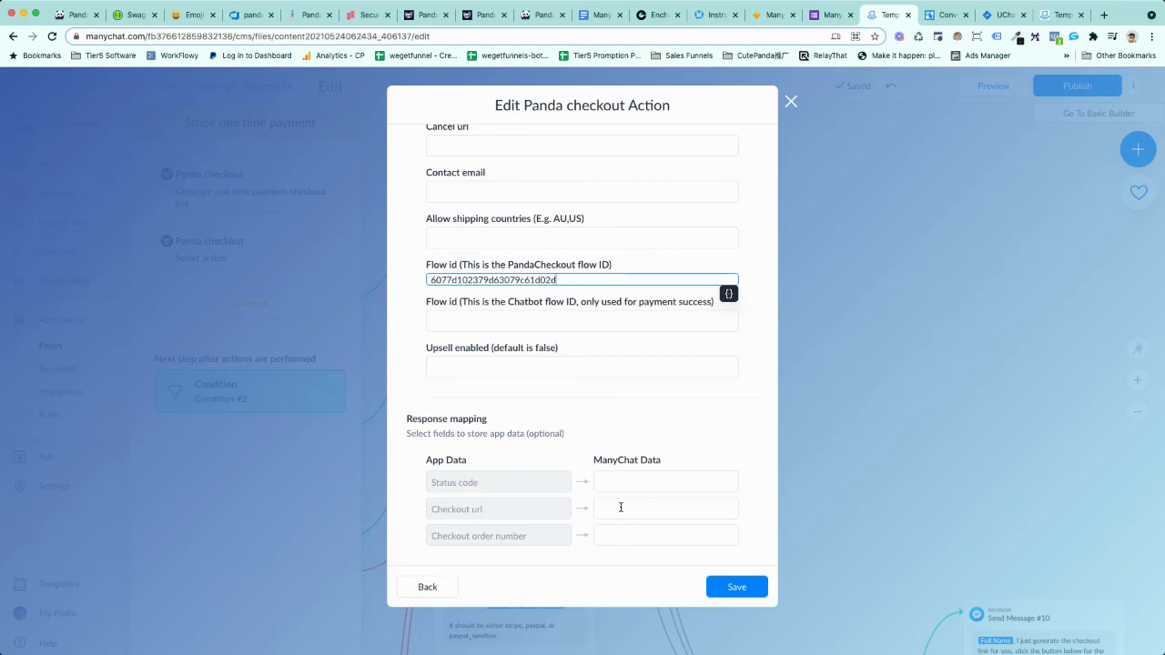
pyautogui.click(427, 586)
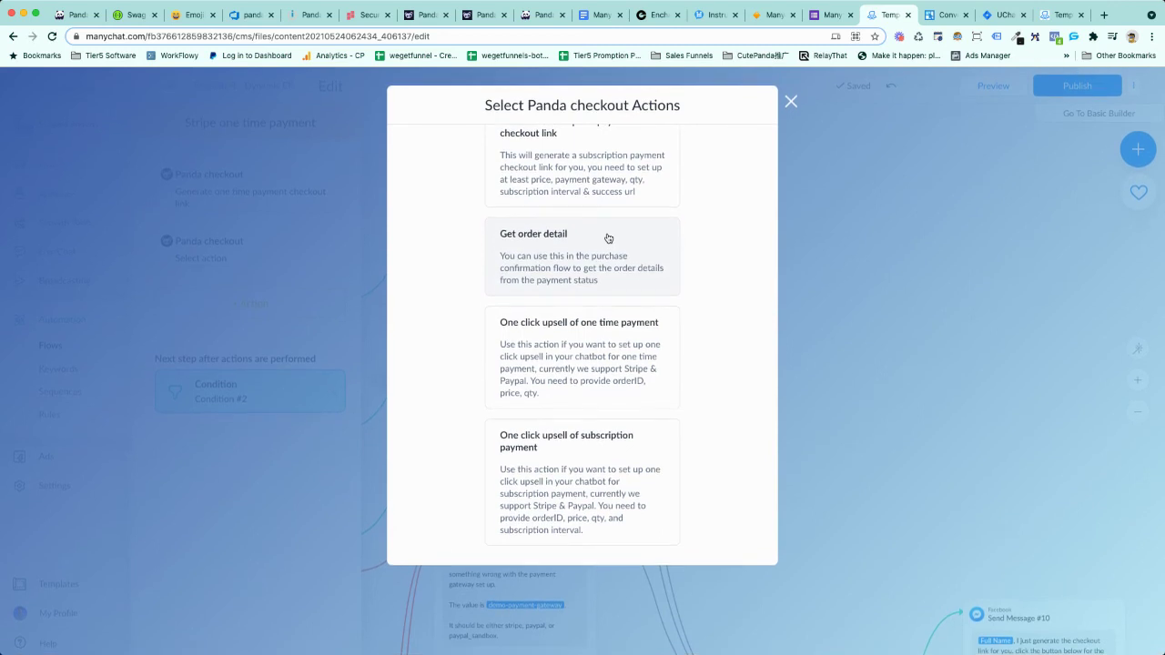
# Step: Look through the available Panda checkout actions and examine the Get order detail action's order number field and response mapping
pyautogui.scroll(3, 608, 239)
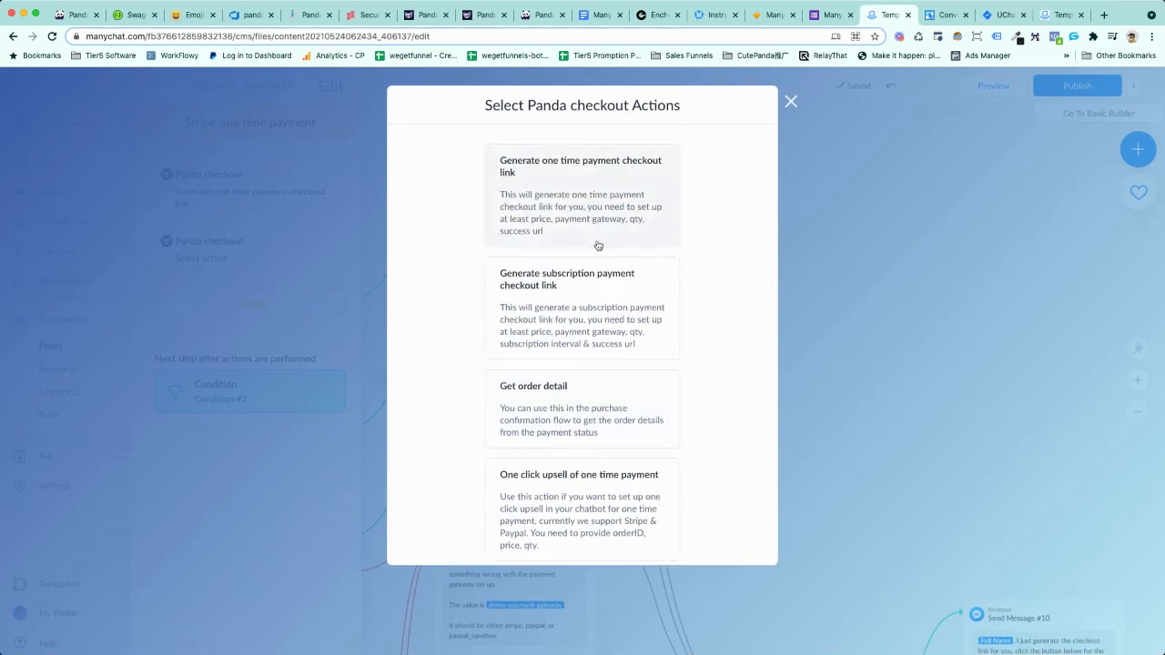
pyautogui.scroll(-3, 602, 285)
pyautogui.scroll(-1, 603, 285)
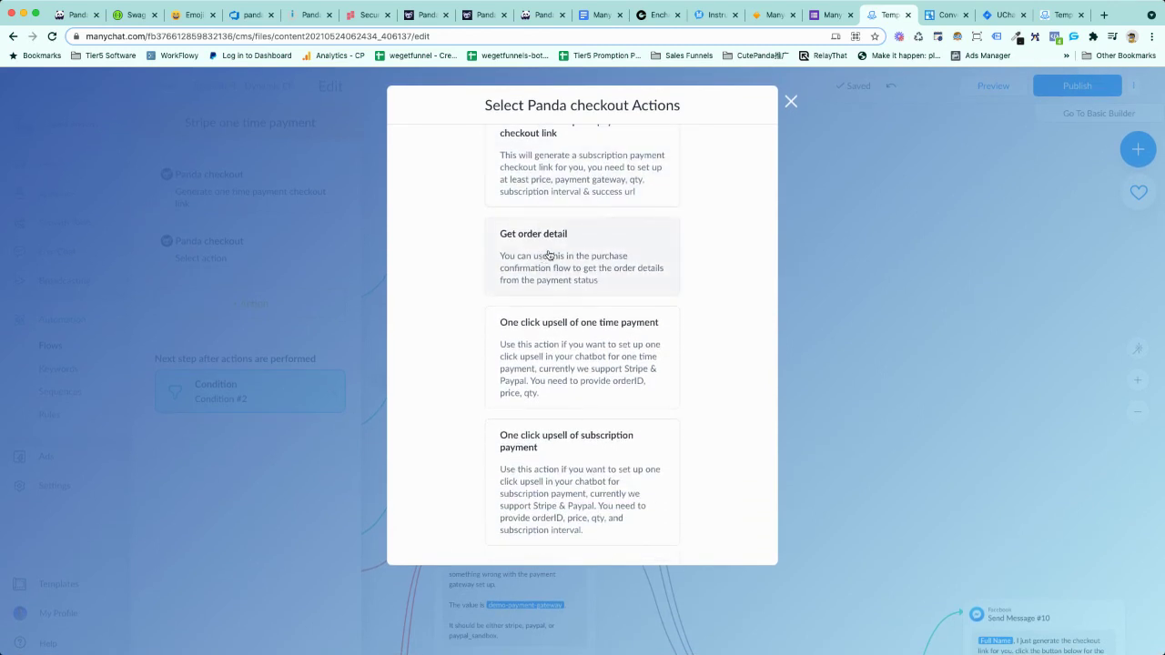
pyautogui.click(581, 258)
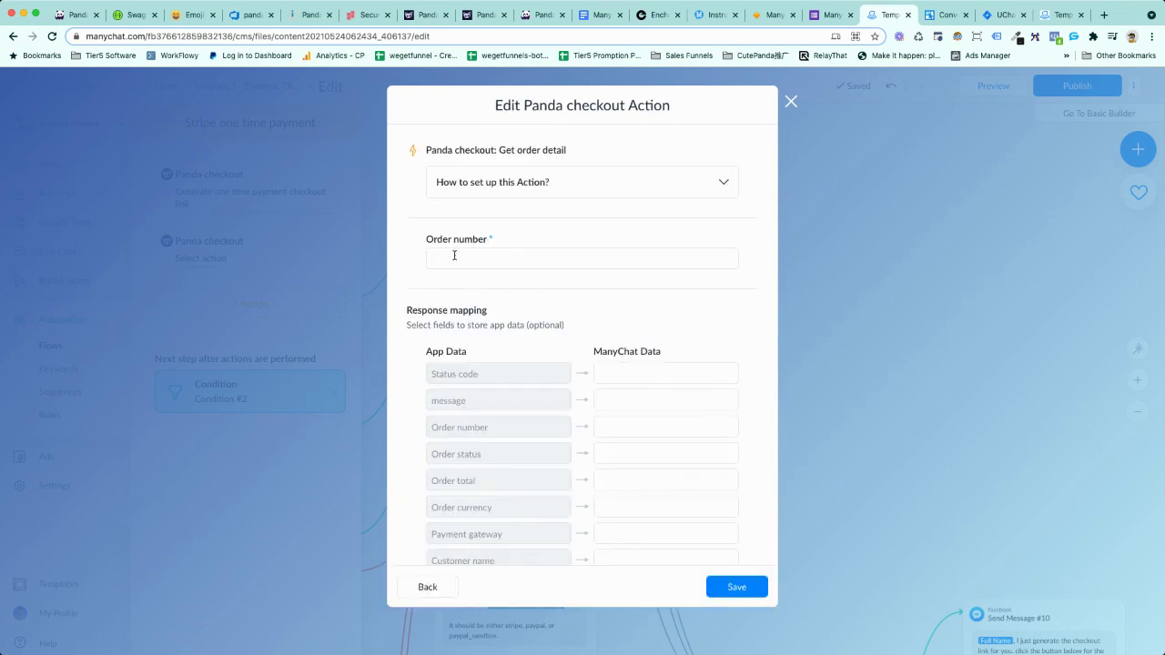
pyautogui.scroll(-2, 534, 273)
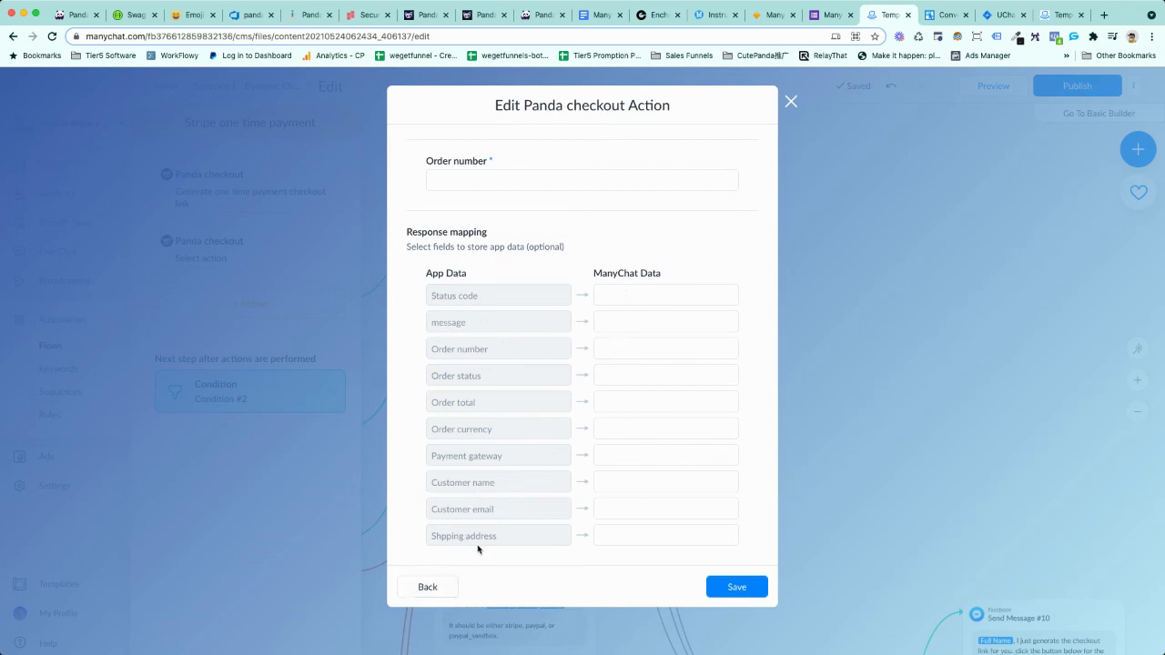
# Step: Examine the fields of the One click upsell of one time payment action and close it without saving
pyautogui.click(426, 590)
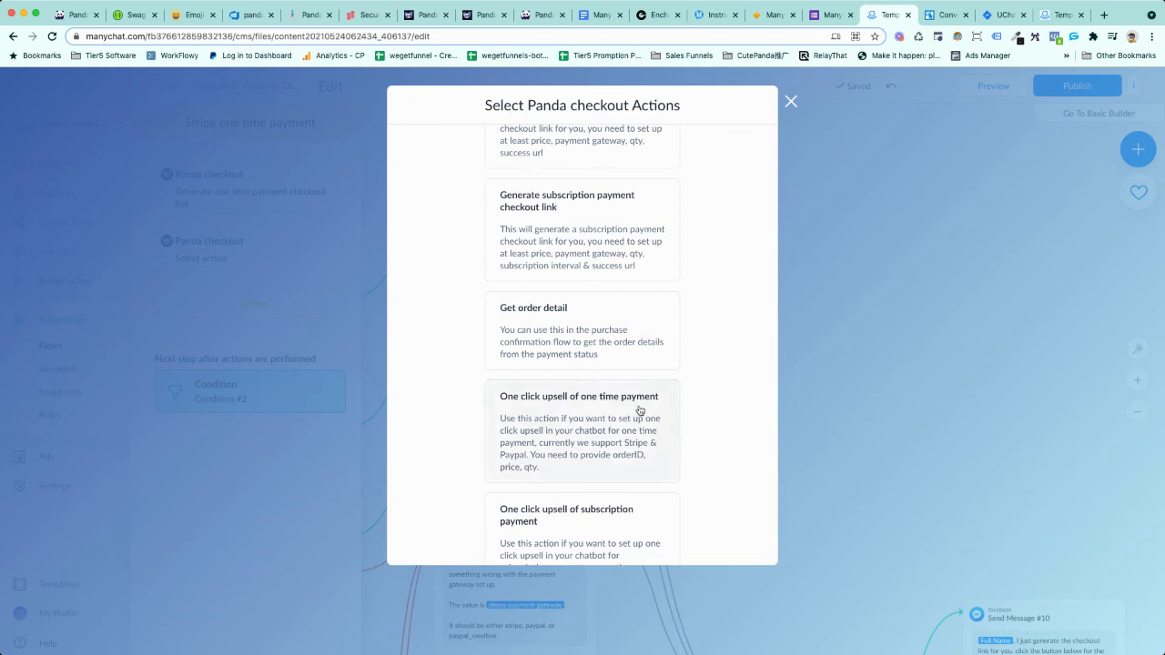
pyautogui.scroll(-2, 627, 410)
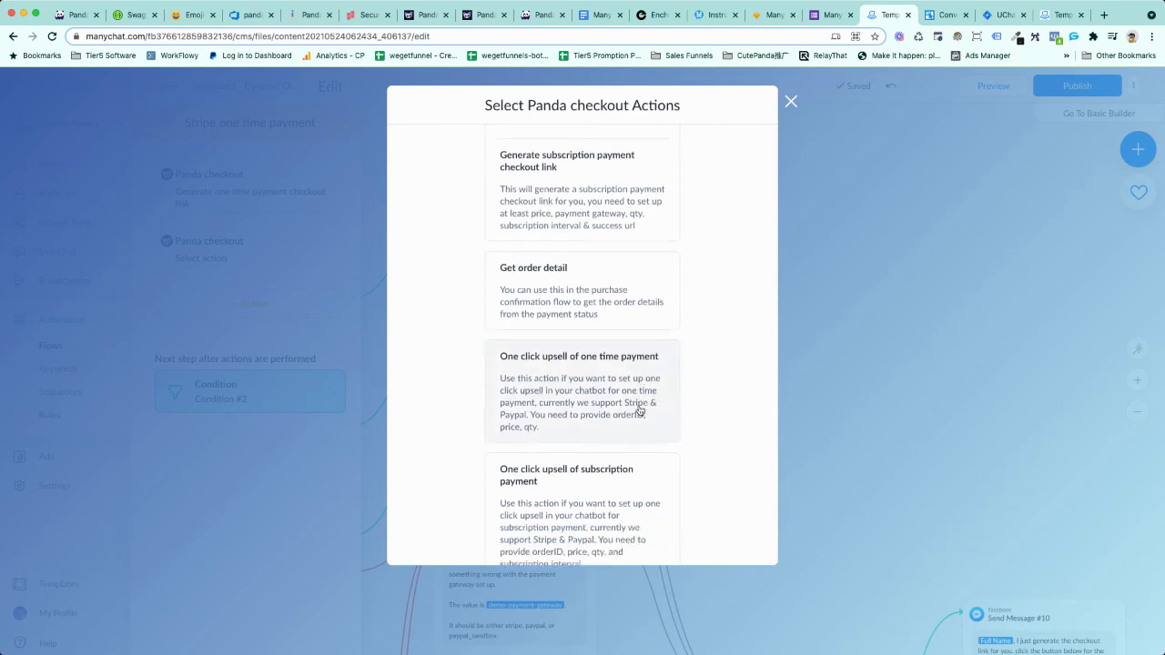
pyautogui.click(579, 360)
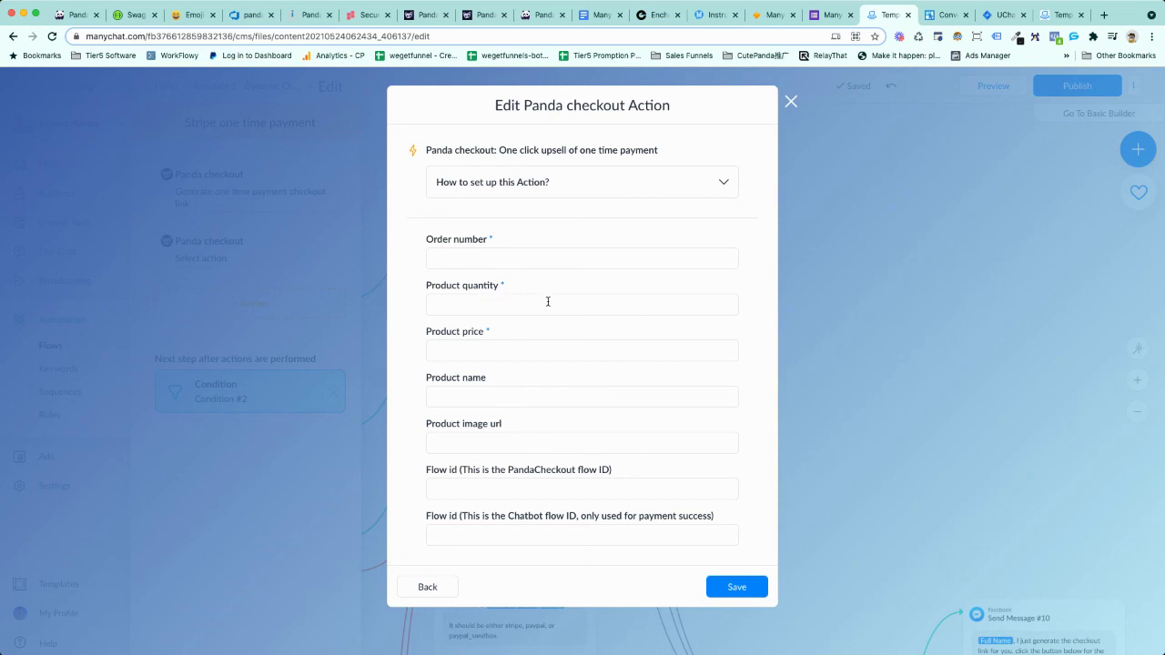
pyautogui.scroll(-2, 548, 301)
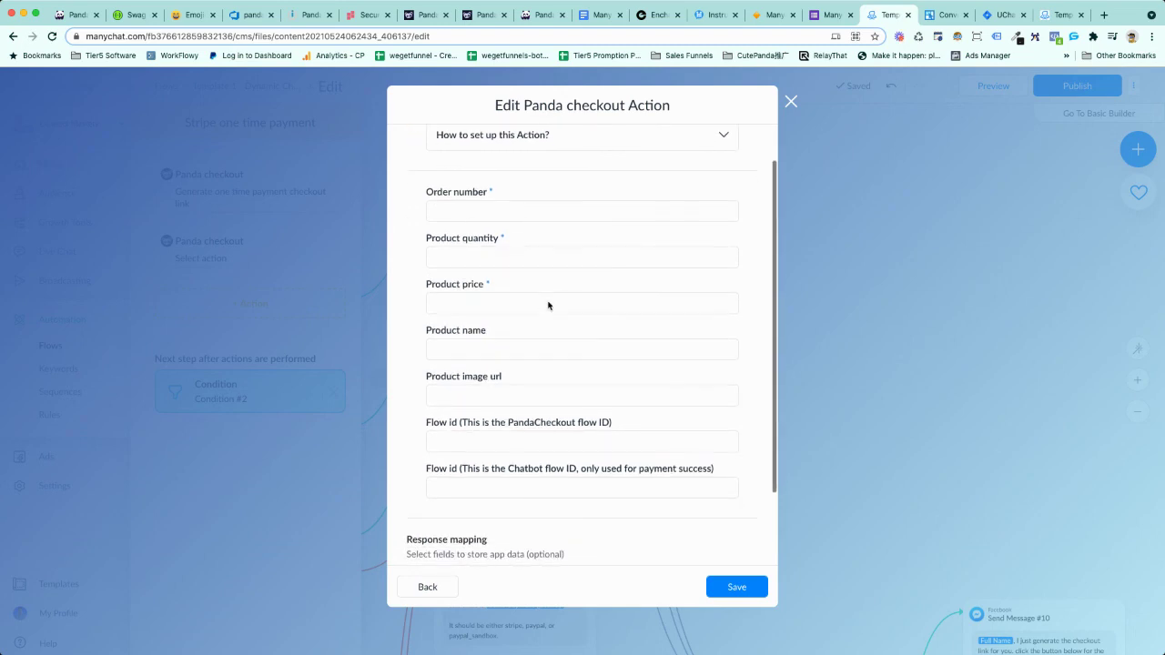
pyautogui.click(790, 103)
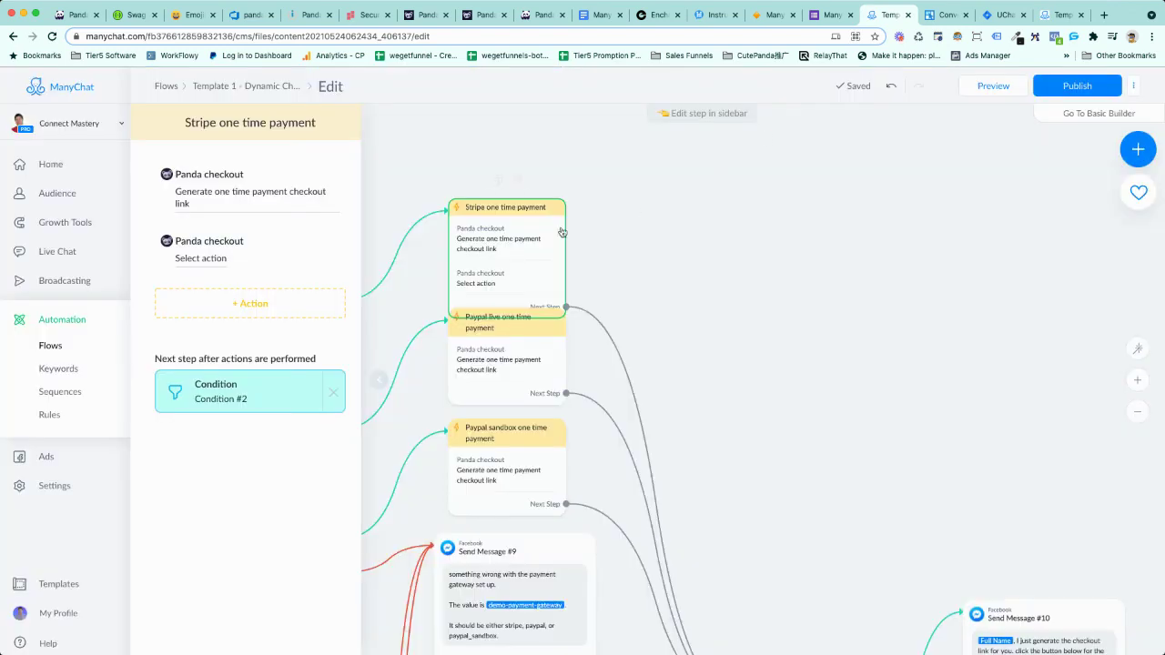
# Step: Try Upsell enabled set to True in the Stripe one time payment checkout link action, clearing it again before closing the dialog
pyautogui.click(271, 196)
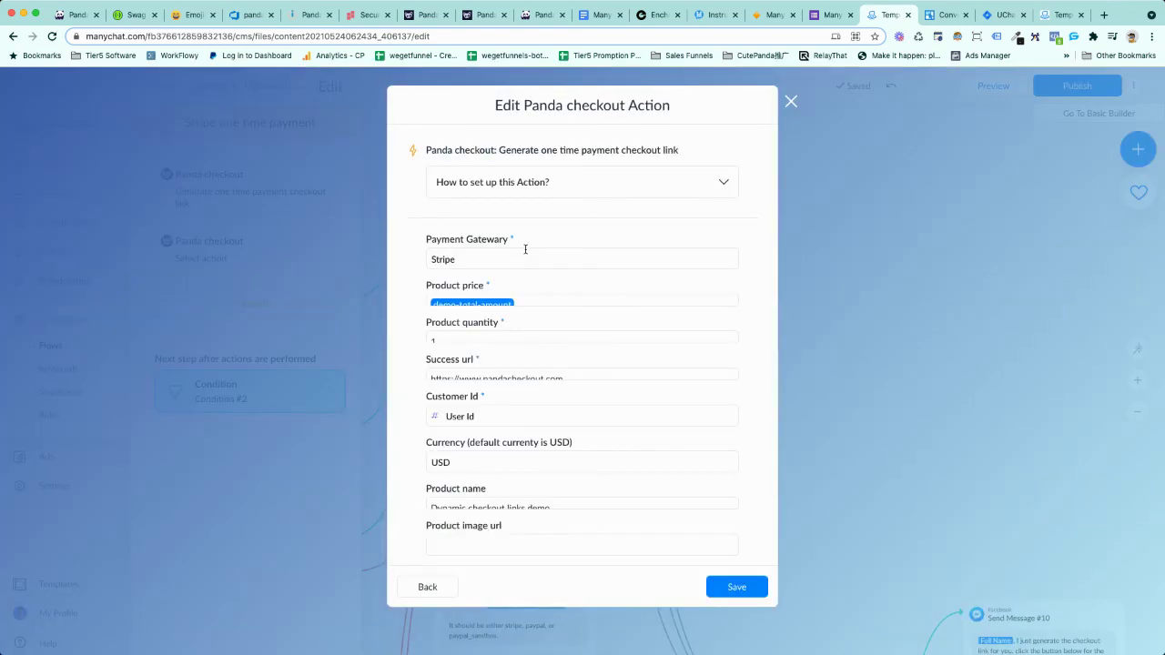
pyautogui.scroll(-10, 535, 248)
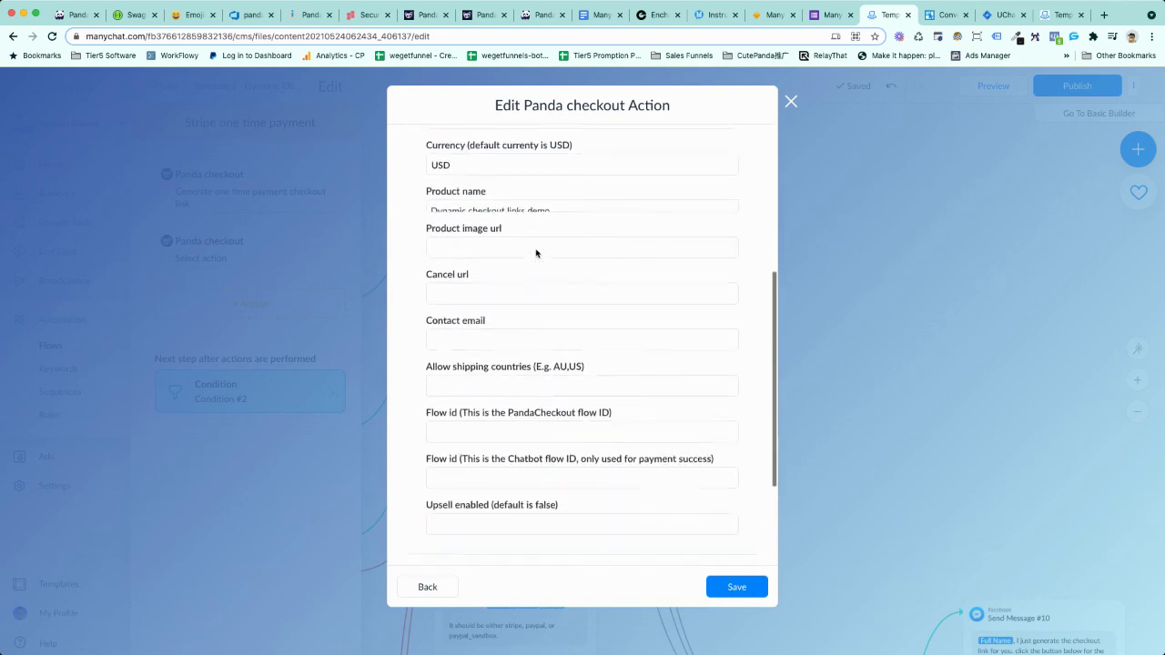
pyautogui.click(476, 373)
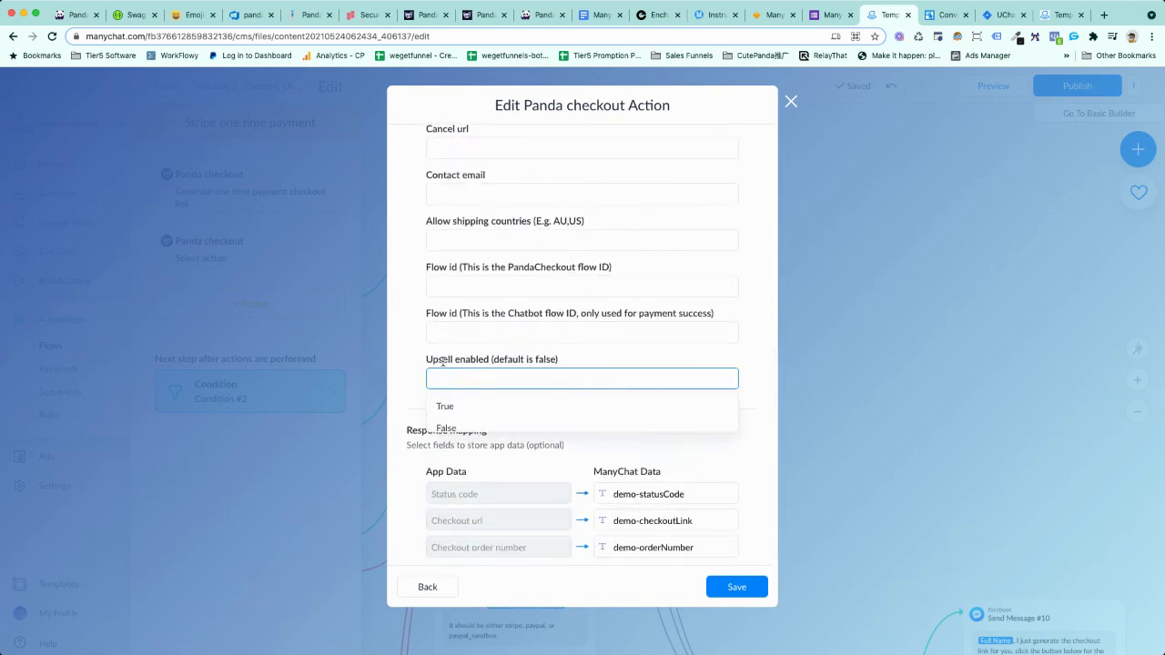
pyautogui.click(455, 409)
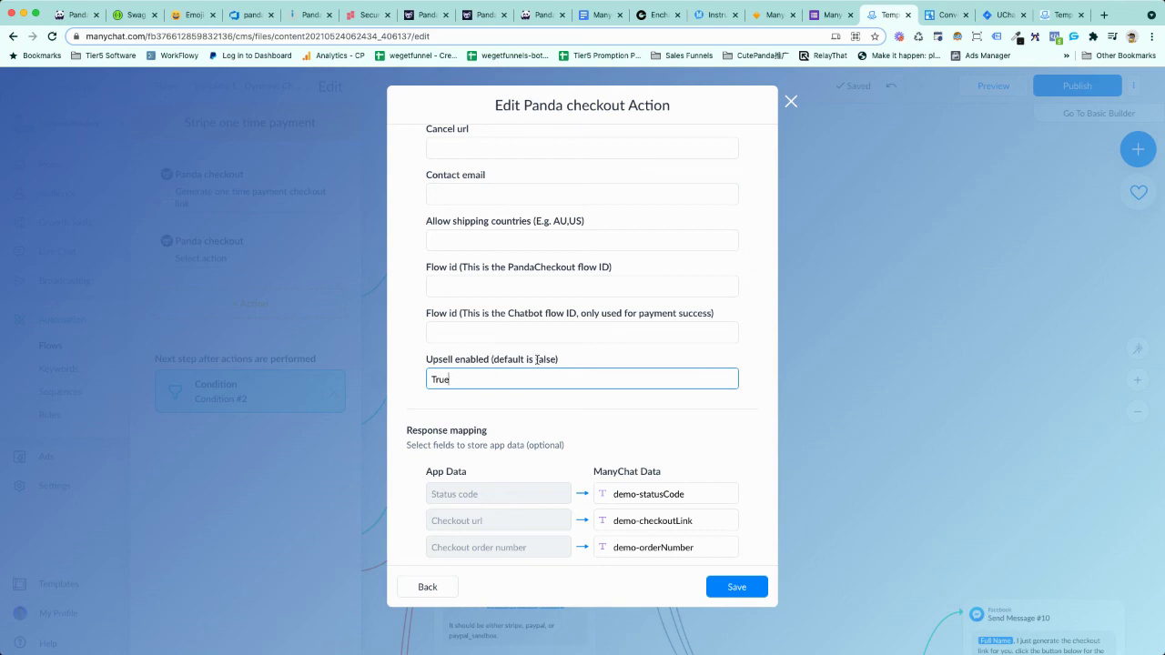
pyautogui.doubleClick(460, 379)
pyautogui.press('BackSpace')
pyautogui.click(566, 363)
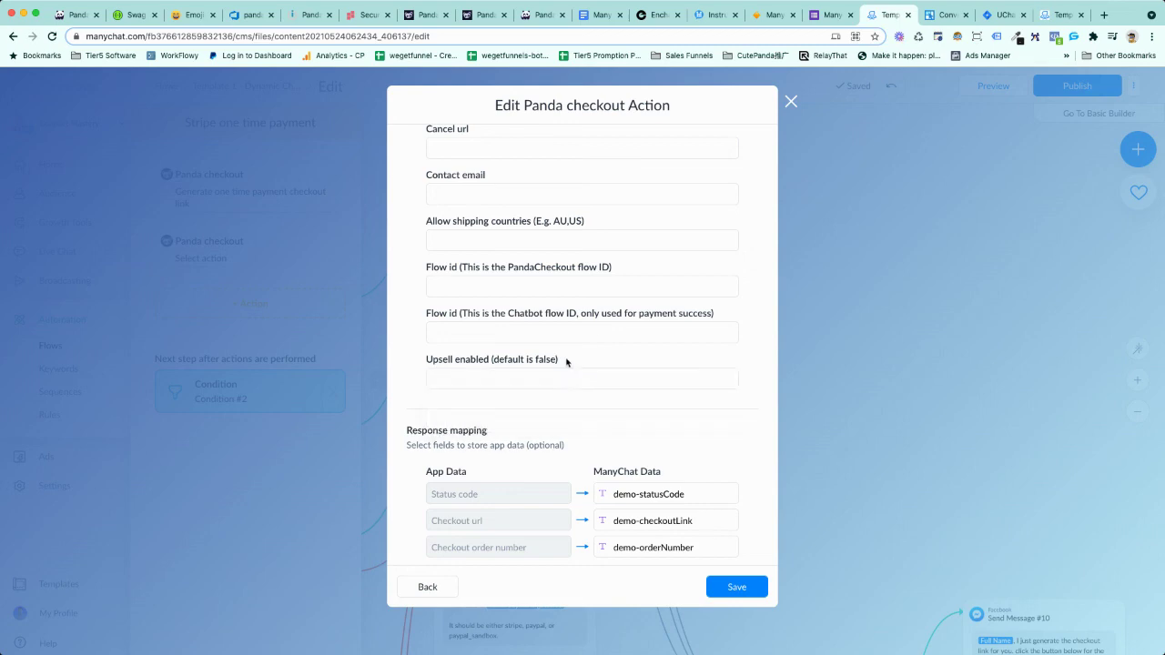
pyautogui.click(790, 102)
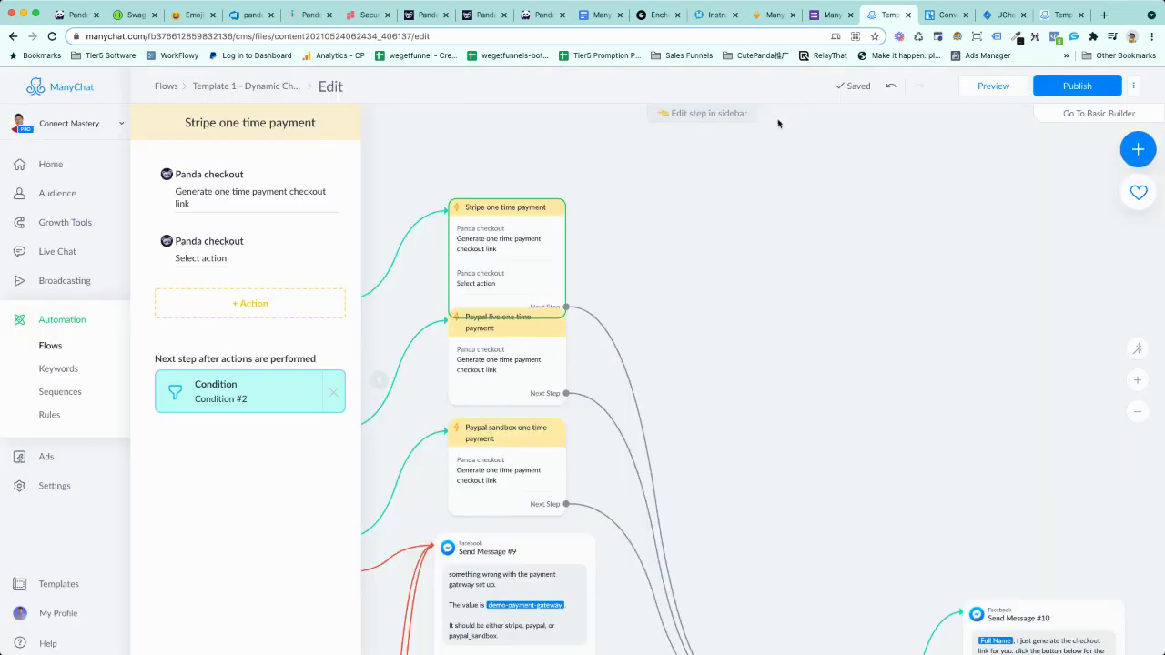
# Step: Delete the unconfigured second Panda checkout action from the Stripe one time payment step and publish the flow
pyautogui.click(351, 239)
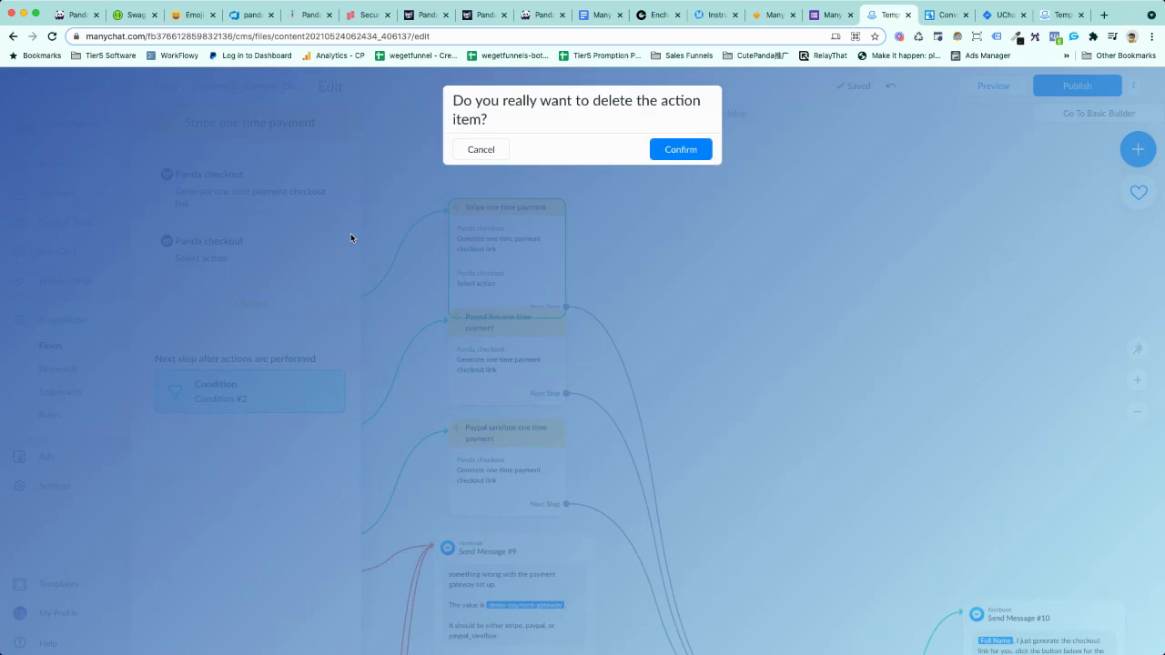
pyautogui.click(676, 152)
pyautogui.click(699, 333)
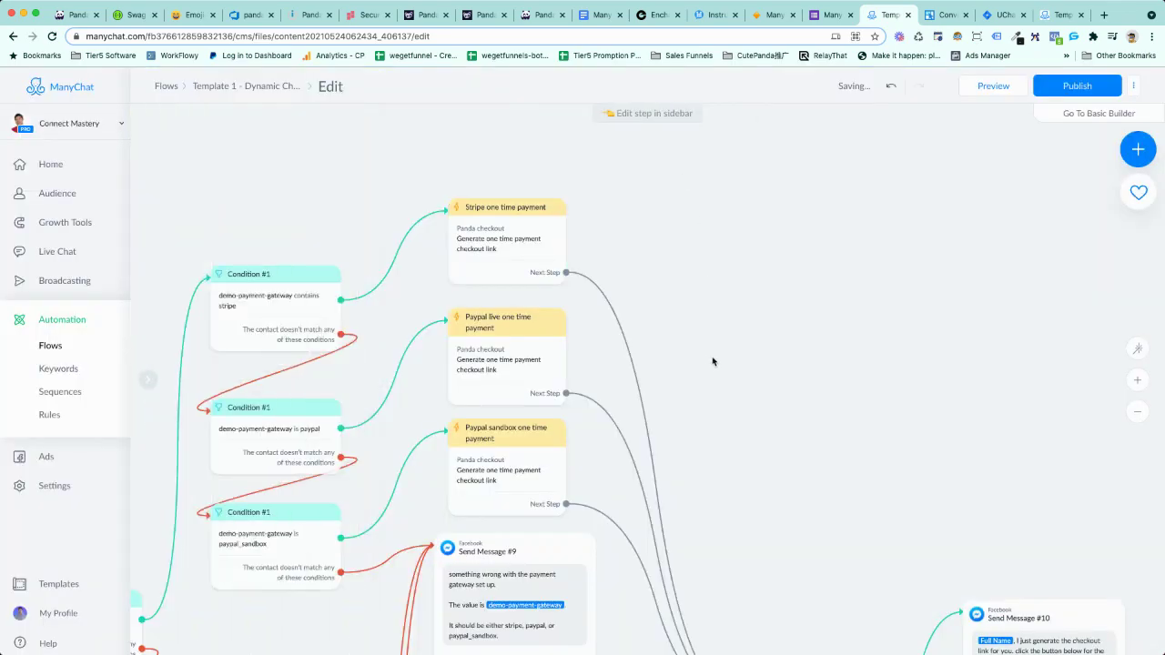
pyautogui.moveTo(712, 361); pyautogui.dragTo(703, 308)
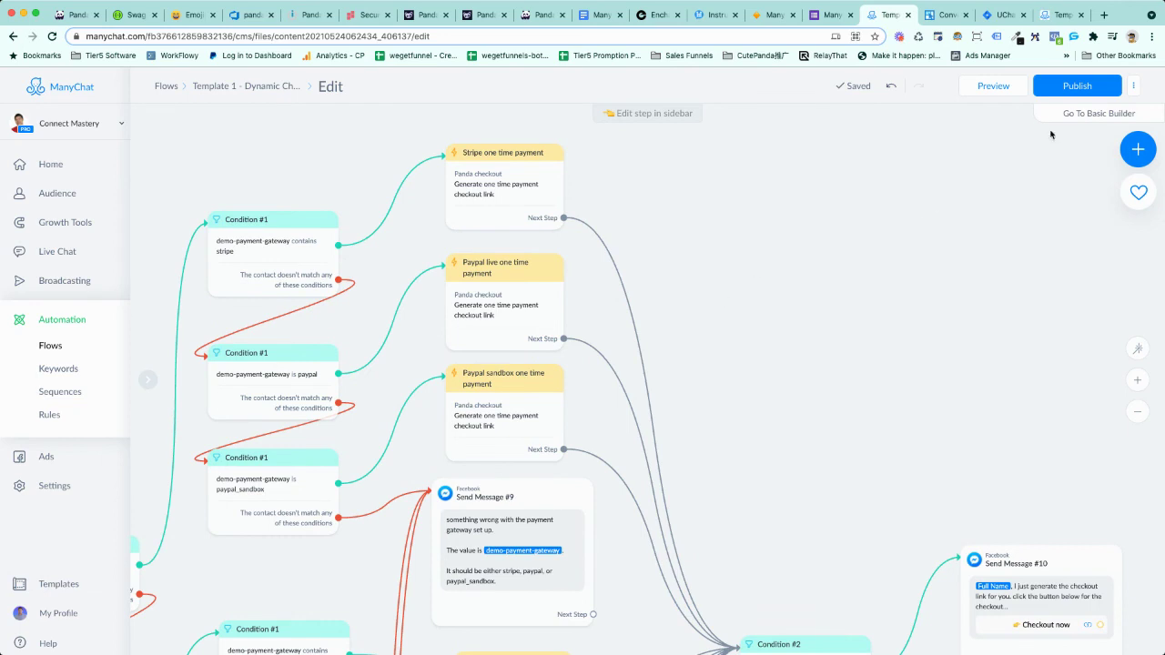
pyautogui.click(1079, 86)
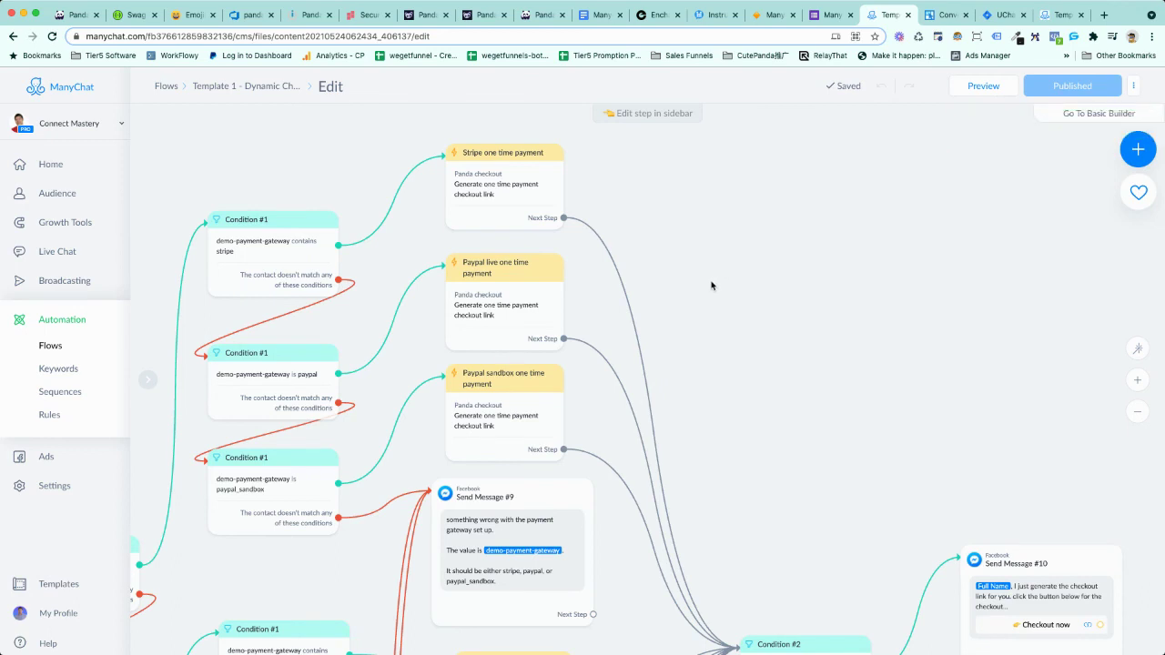
# Step: Read the Panda Checkout installation guide for Manychat from the API key section to third-party integrations, and check the site's help options
pyautogui.click(489, 16)
pyautogui.scroll(-2, 526, 241)
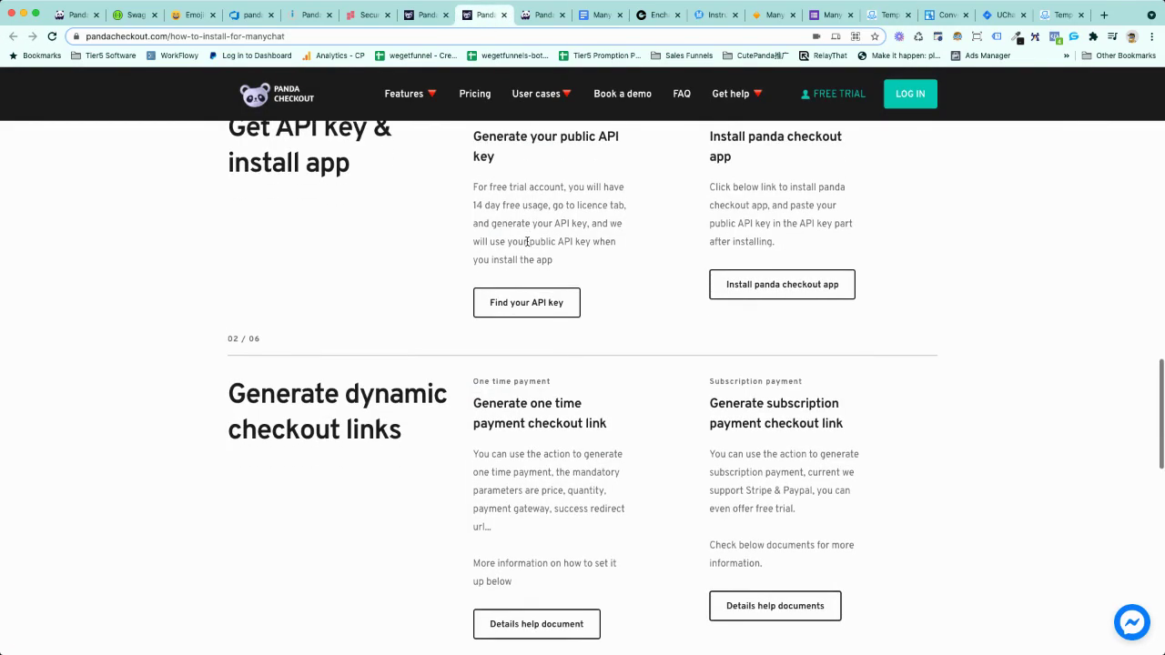
pyautogui.scroll(-3, 374, 428)
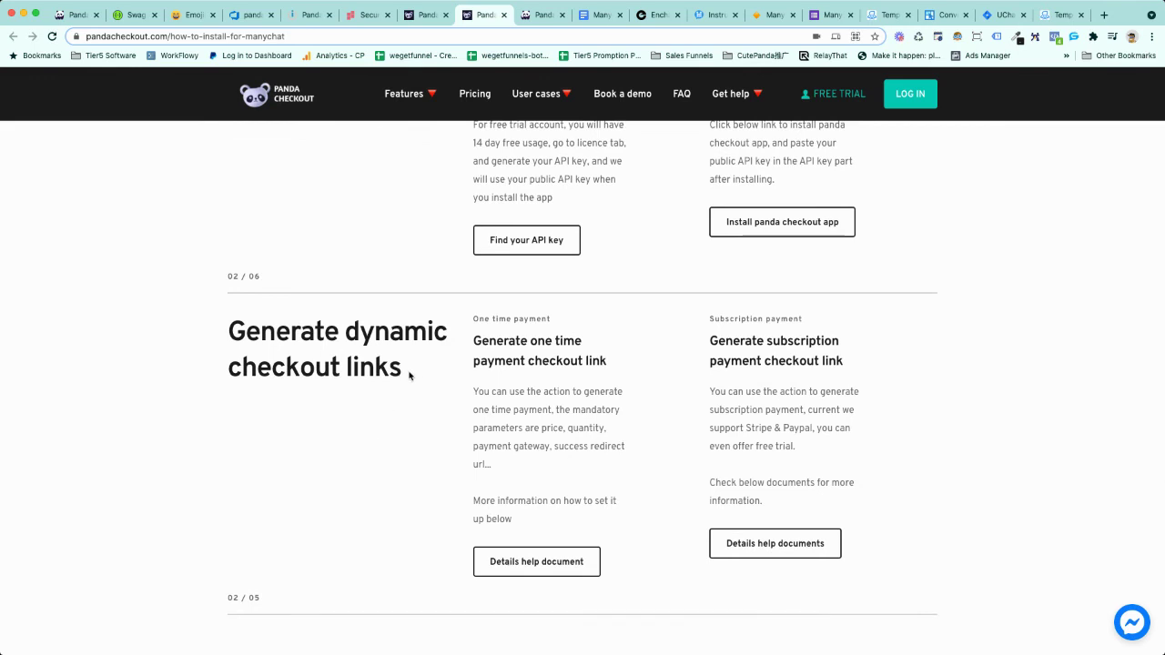
pyautogui.moveTo(409, 375); pyautogui.dragTo(233, 333)
pyautogui.scroll(-5, 339, 409)
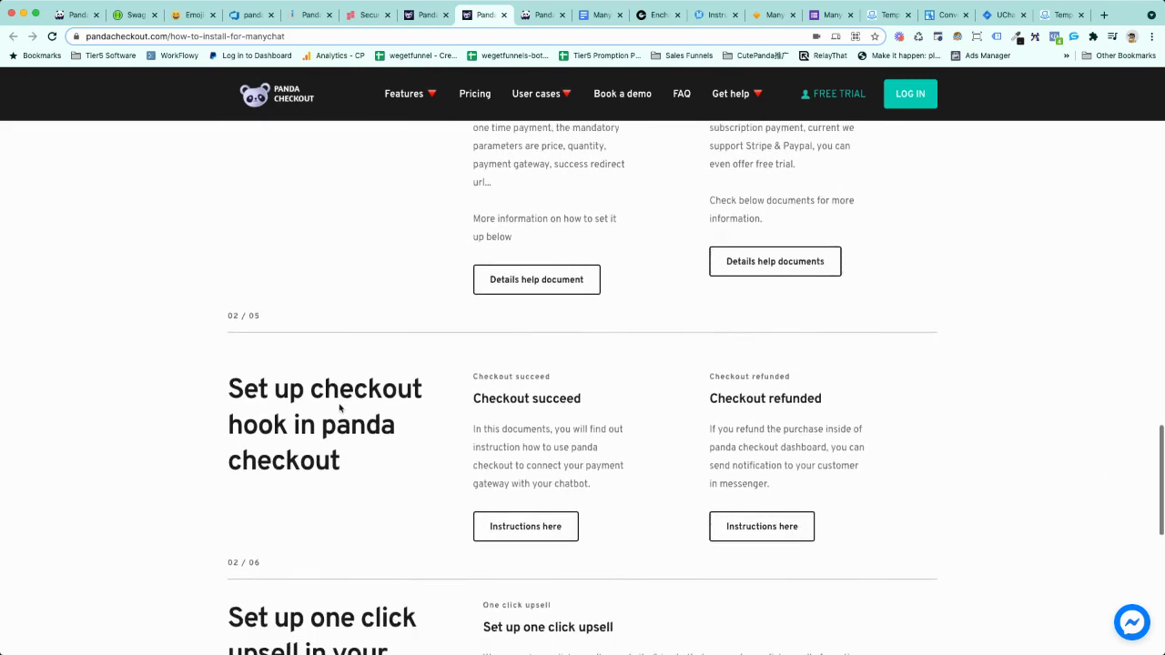
pyautogui.moveTo(341, 438)
pyautogui.mouseDown()
pyautogui.moveTo(225, 368)
pyautogui.moveTo(348, 442)
pyautogui.mouseUp()
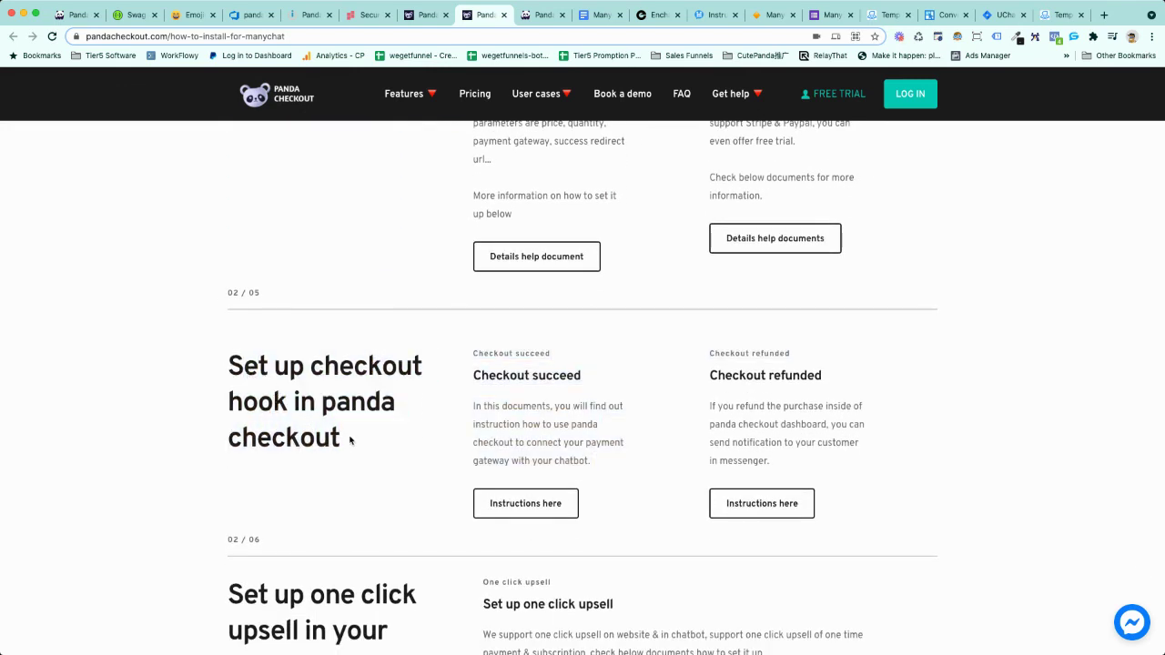
pyautogui.scroll(-4, 350, 440)
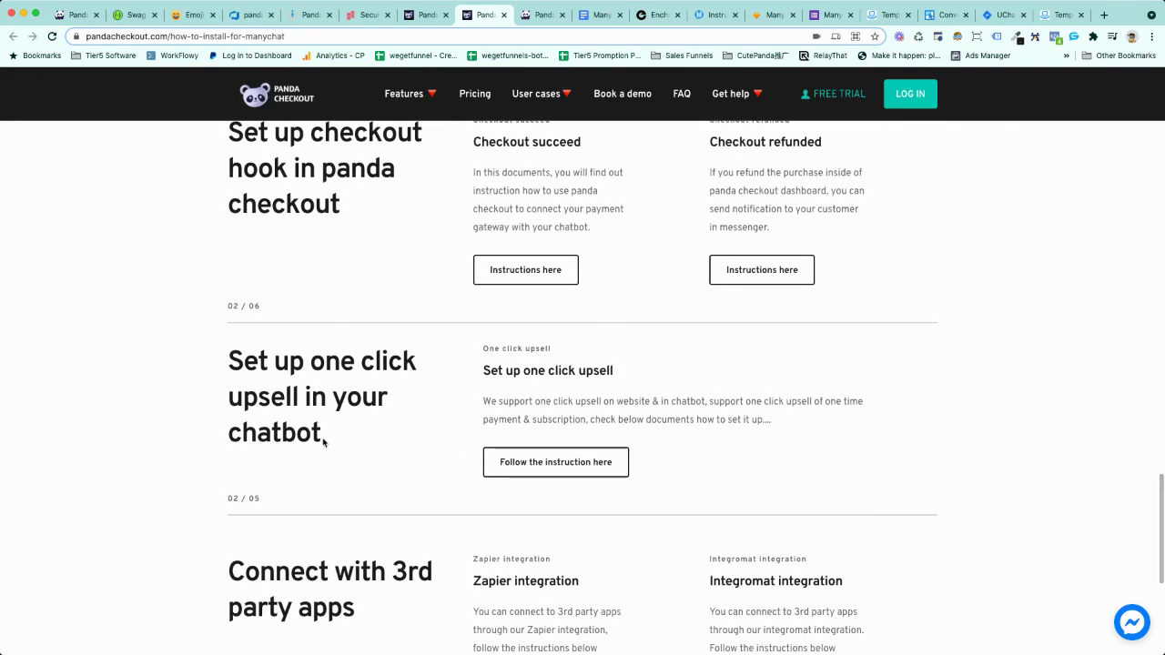
pyautogui.moveTo(330, 428); pyautogui.dragTo(225, 360)
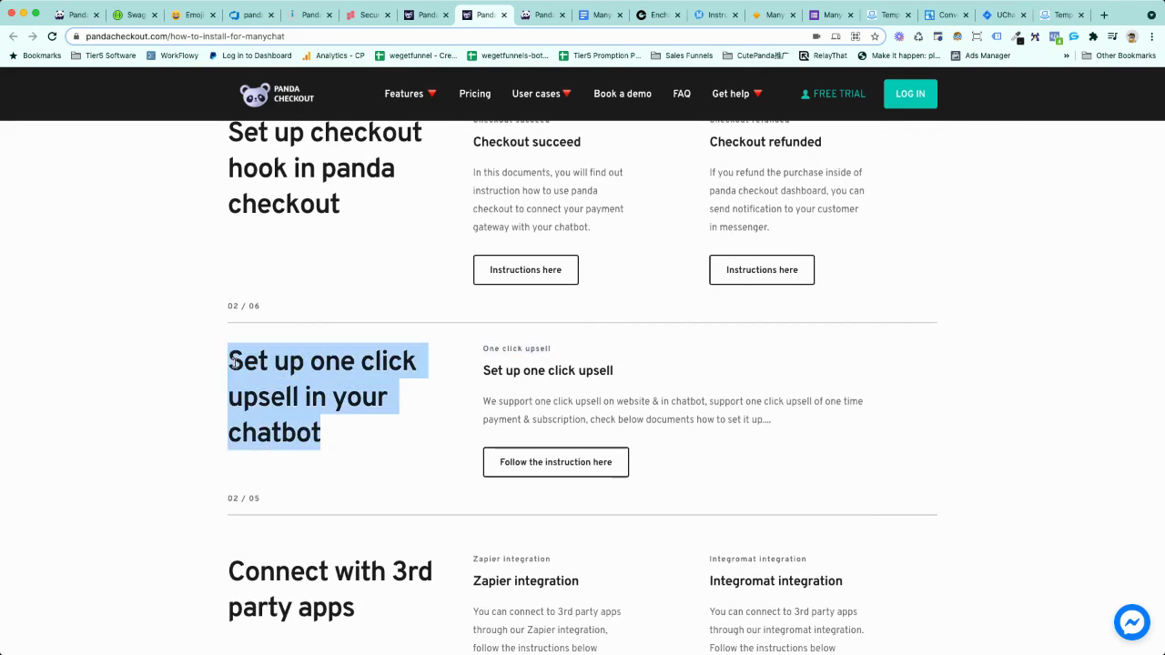
pyautogui.scroll(-3, 346, 428)
pyautogui.click(346, 429)
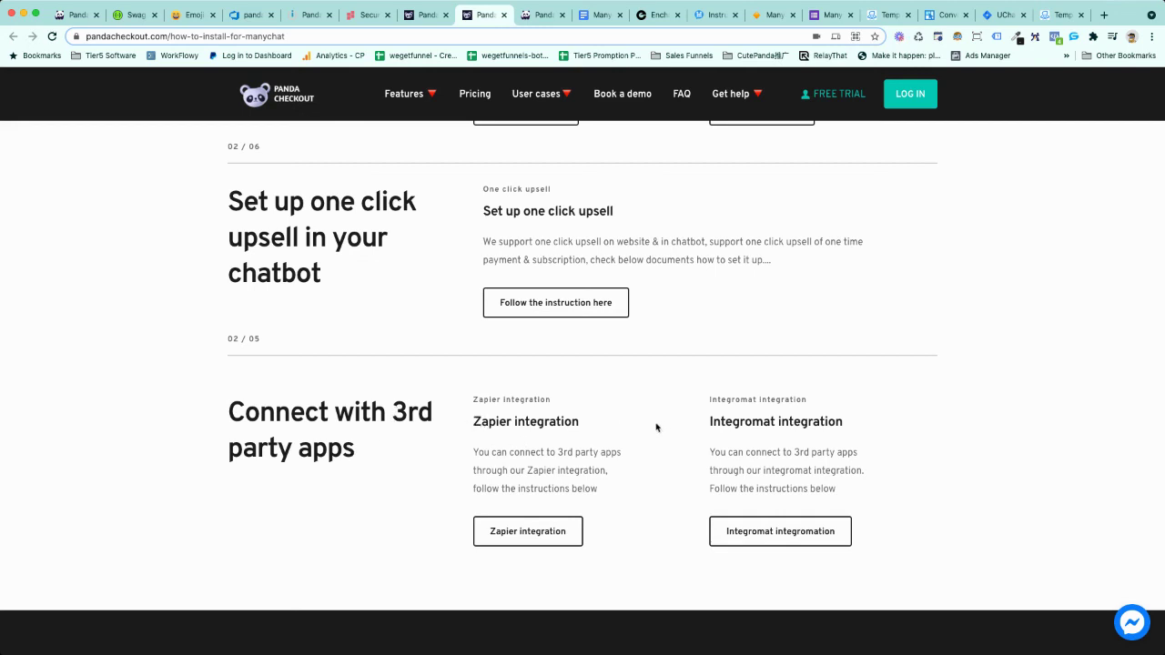
pyautogui.scroll(-3, 765, 425)
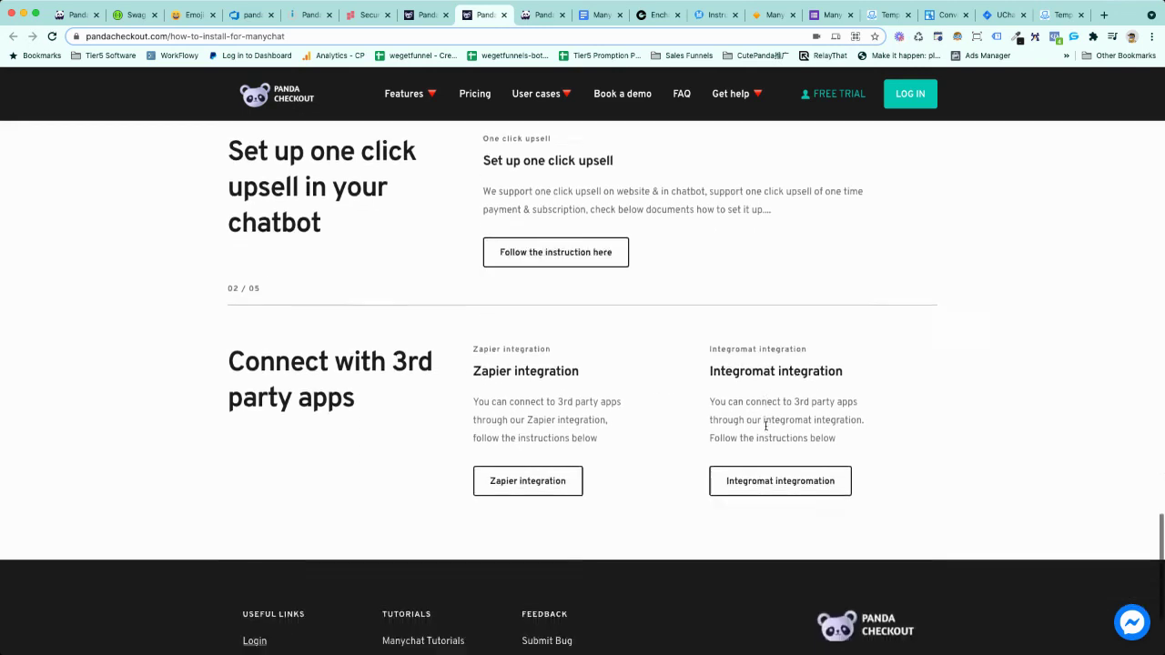
pyautogui.scroll(3, 765, 426)
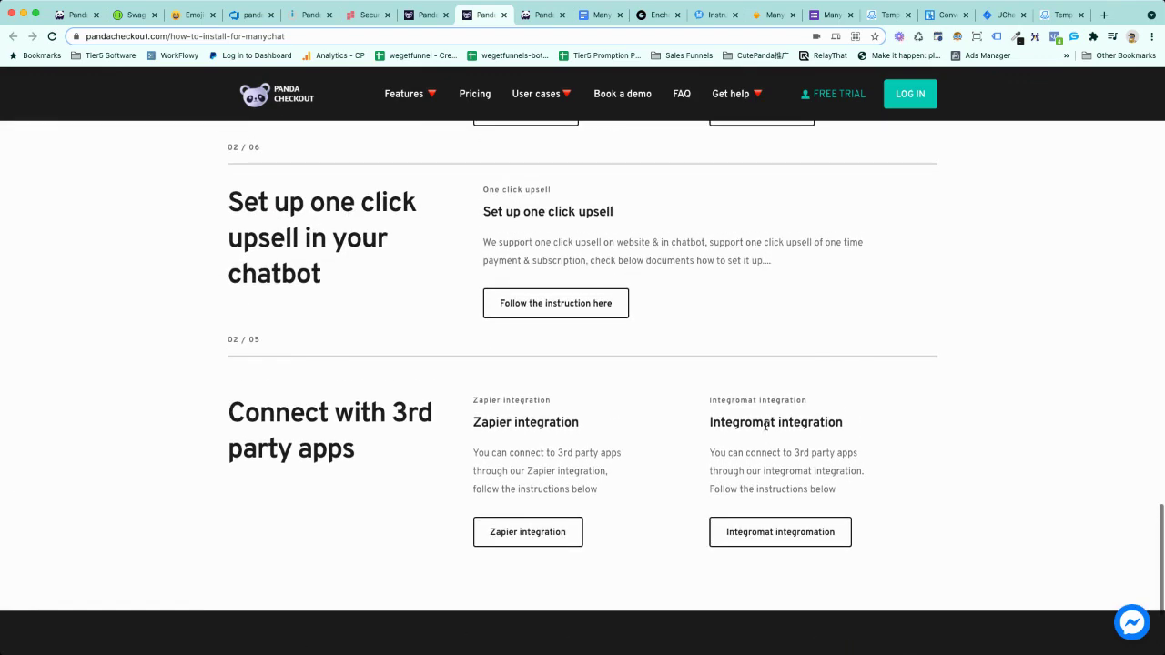
pyautogui.moveTo(742, 98)
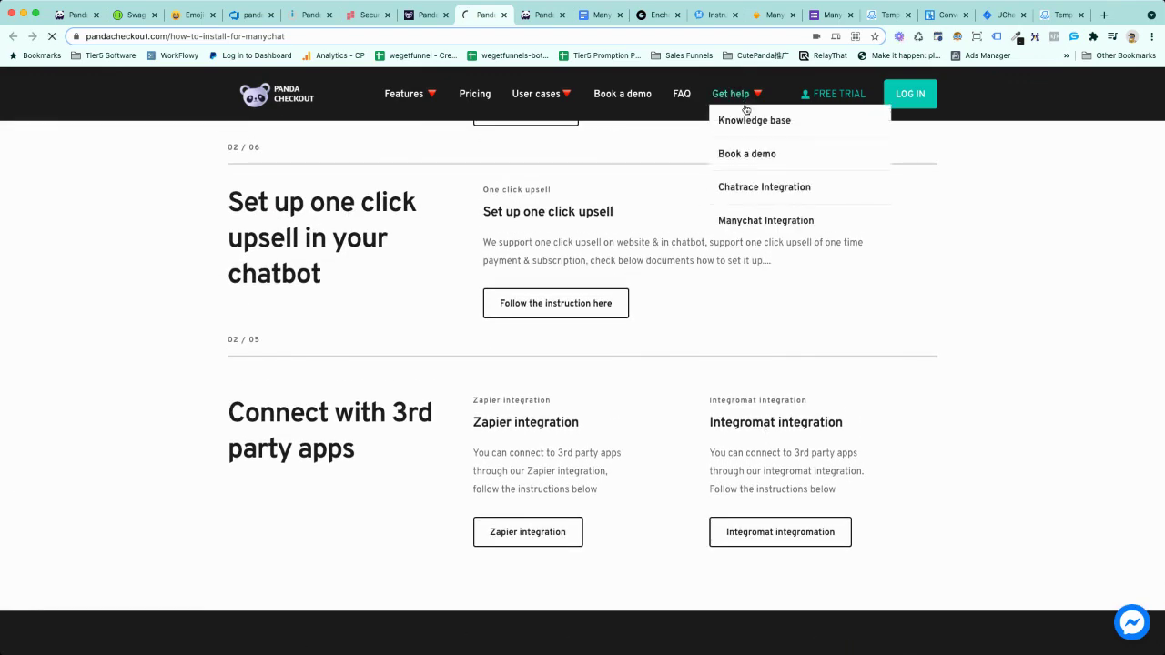
pyautogui.click(756, 156)
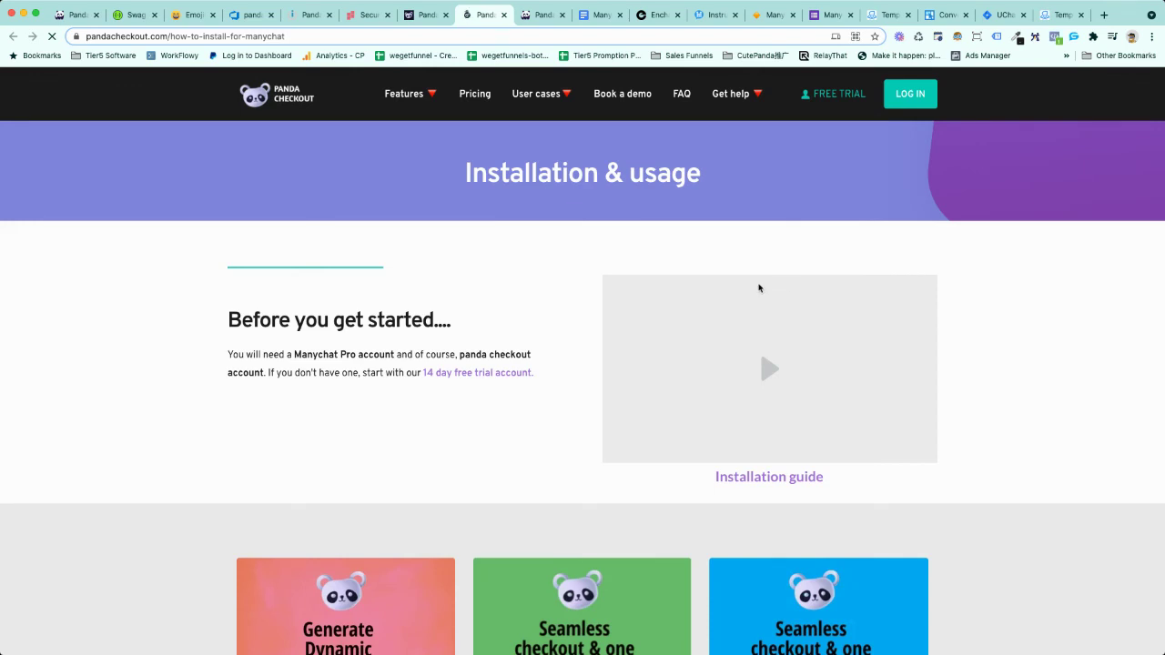